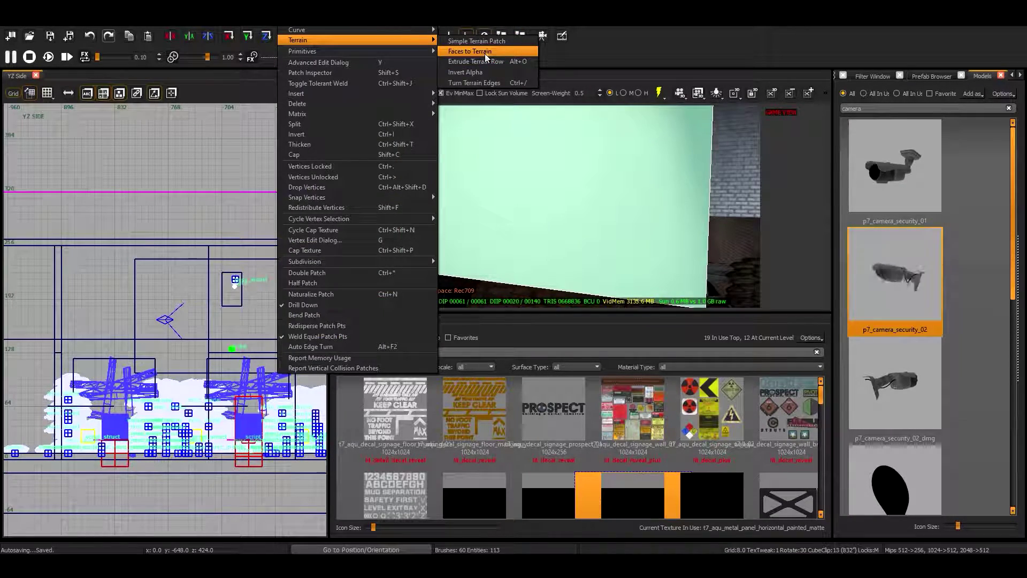
# - Convert the selected front face of the white panel to a terrain patch and shift it about 16 units along the Y axis
pyautogui.click(484, 51)
pyautogui.click(650, 506)
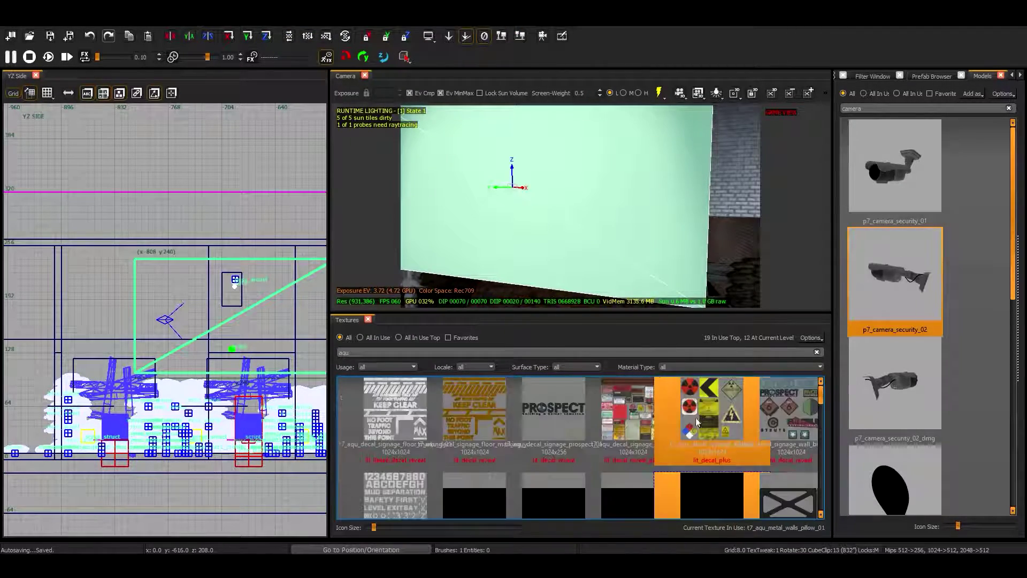
pyautogui.moveTo(168, 384); pyautogui.dragTo(155, 384)
# - Try the textures t7_decal_lab_monitor_05_opaque, t7_aqu_decal_signage_wall_02 and t7_decal_signage_wall_aquarium_design on the terrain patch
pyautogui.click(535, 486)
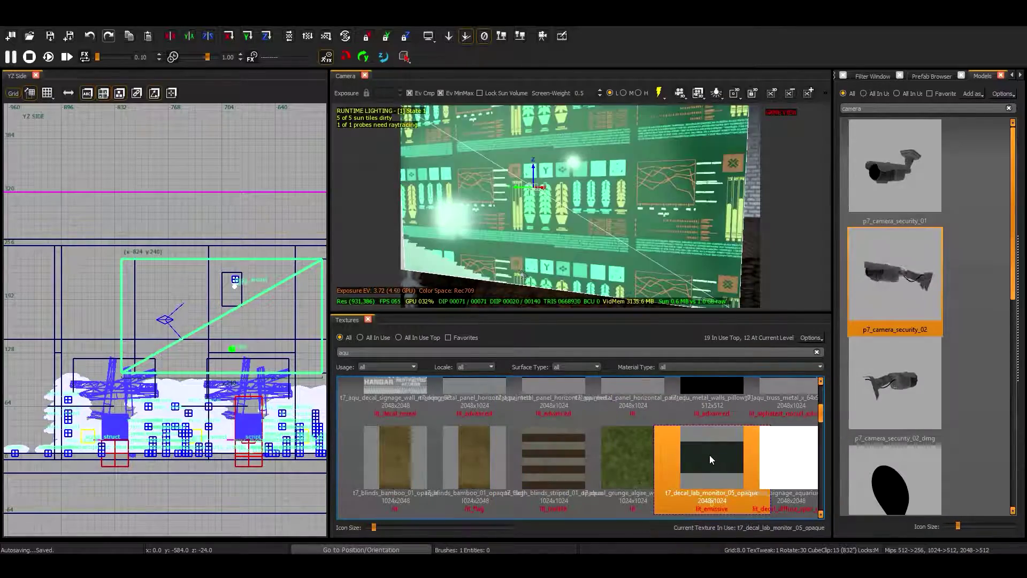
pyautogui.click(474, 420)
pyautogui.click(691, 410)
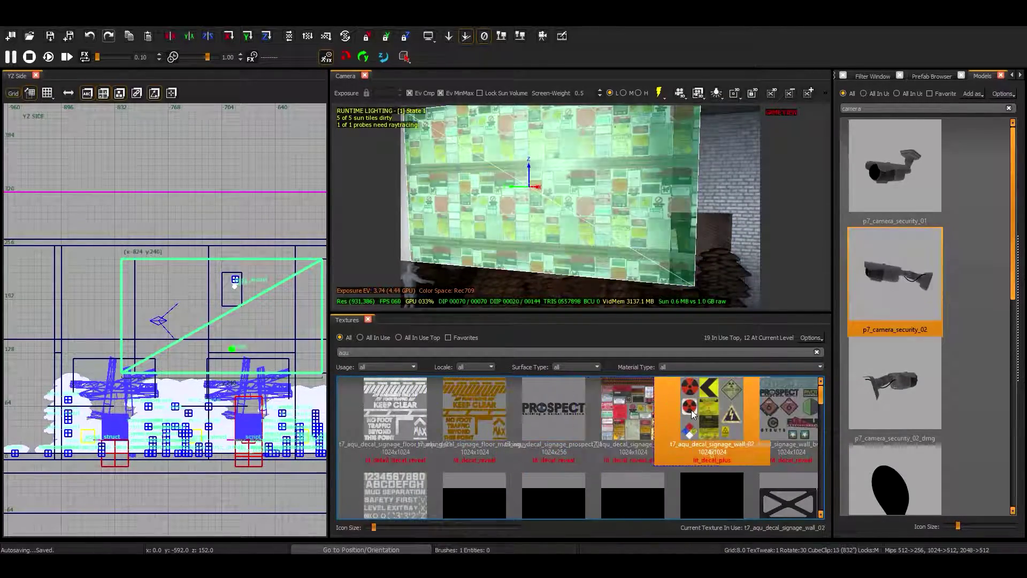
pyautogui.scroll(-3, 743, 438)
pyautogui.click(428, 412)
# - Clear the texture name filter and limit the textures to the material type lit_emissive_scroll_3layer
pyautogui.press('Escape')
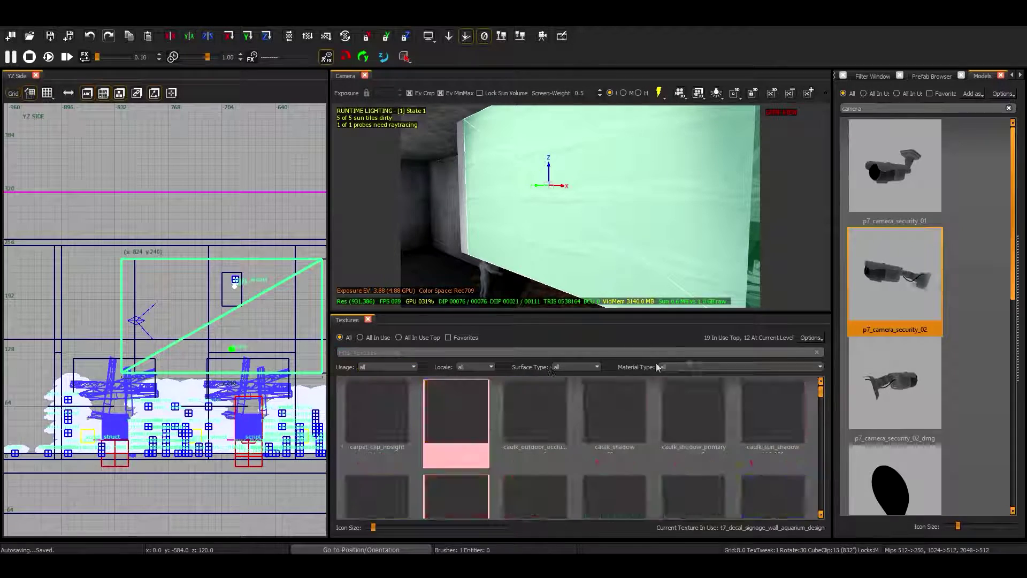
pyautogui.click(696, 368)
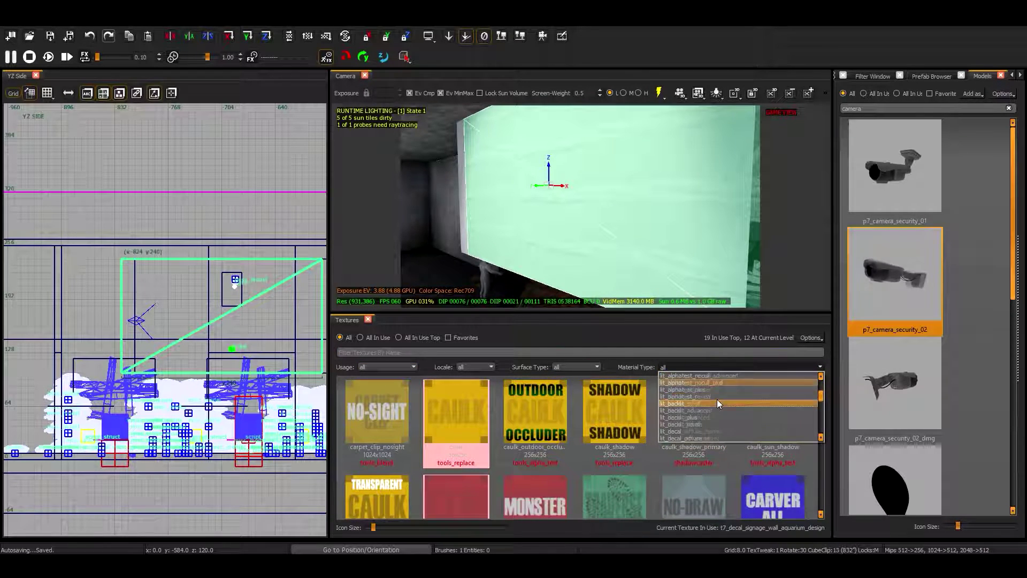
pyautogui.scroll(-3, 738, 403)
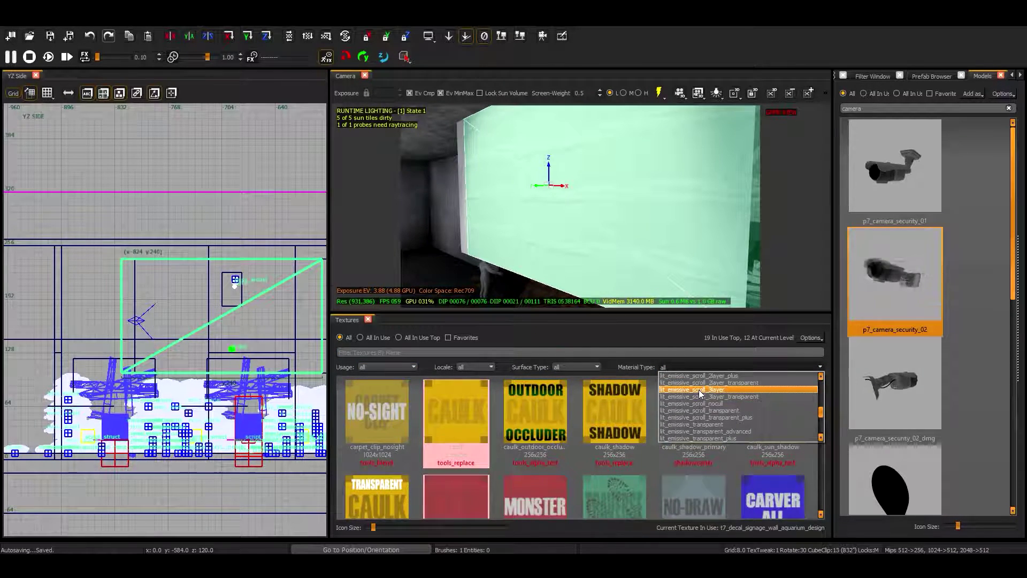
pyautogui.click(698, 389)
# - Move the terrain patch slightly off the panel's front face, using a fine grid in the top view
pyautogui.click(173, 28)
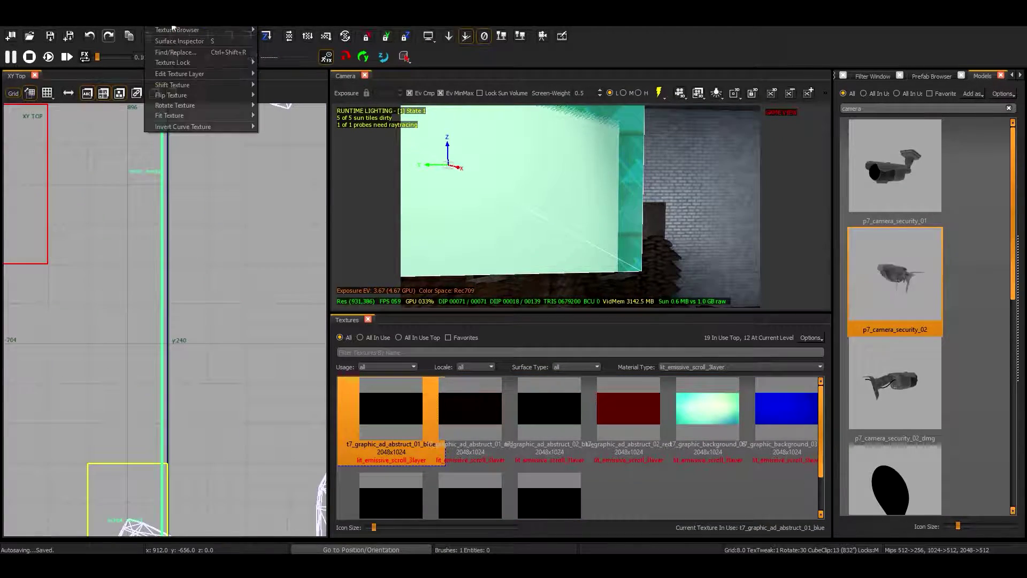
pyautogui.click(249, 31)
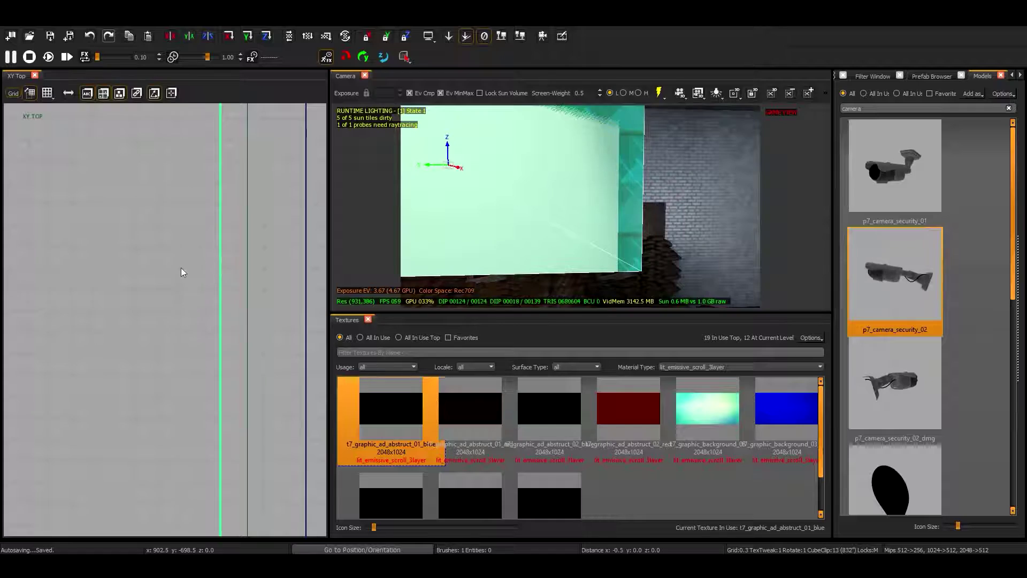
pyautogui.press('f')
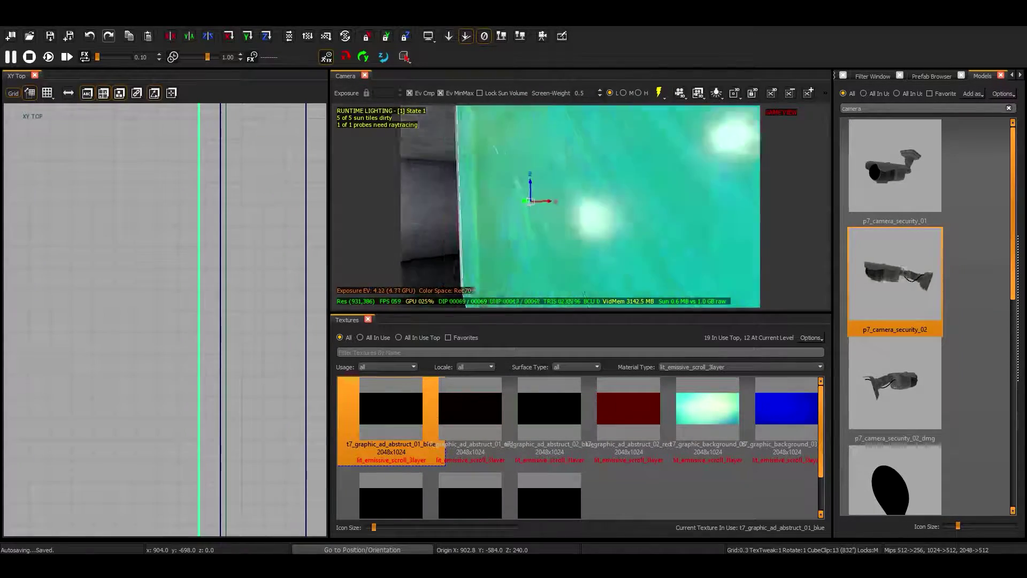
# - Try several scrolling emissive graphics on the patch and apply t7_graphic_background_03
pyautogui.click(550, 409)
pyautogui.click(550, 495)
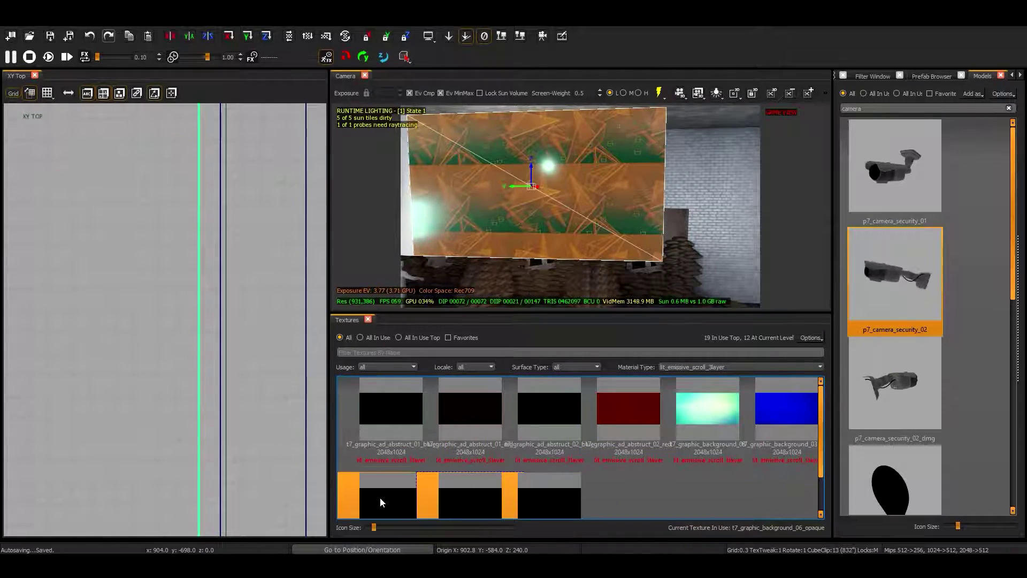
pyautogui.scroll(3, 580, 206)
pyautogui.click(712, 417)
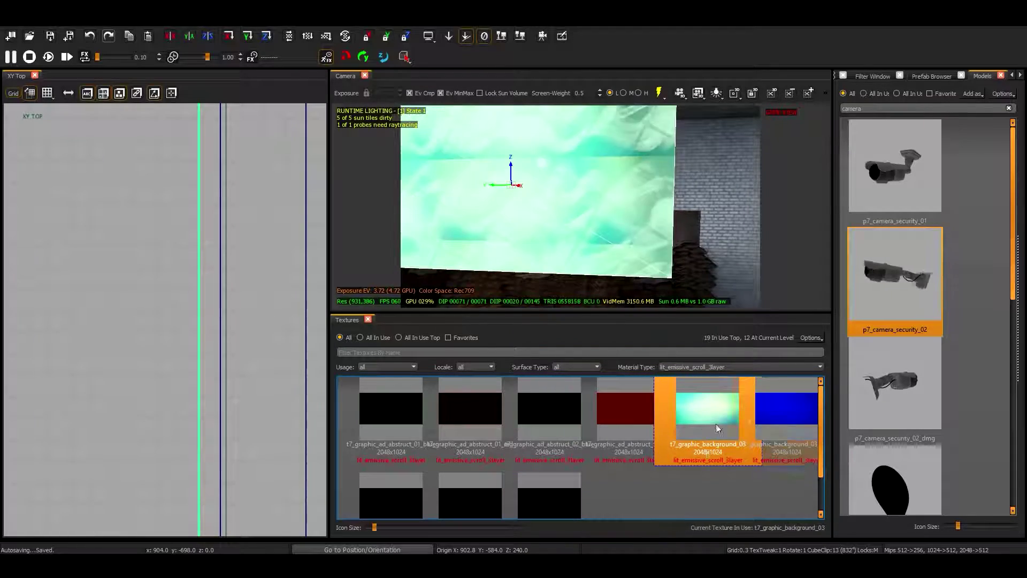
pyautogui.click(786, 412)
pyautogui.click(535, 422)
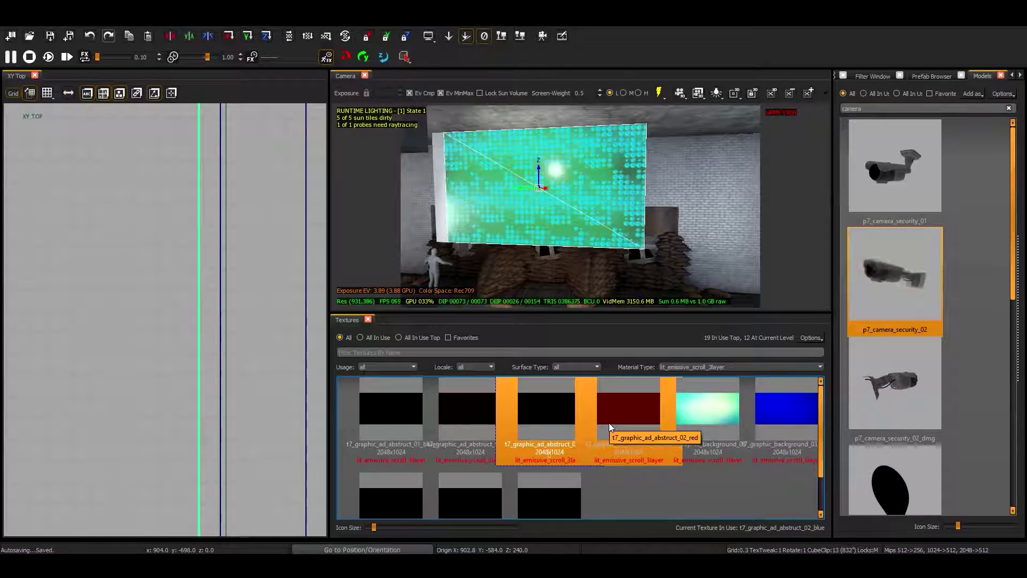
pyautogui.click(549, 495)
pyautogui.click(708, 410)
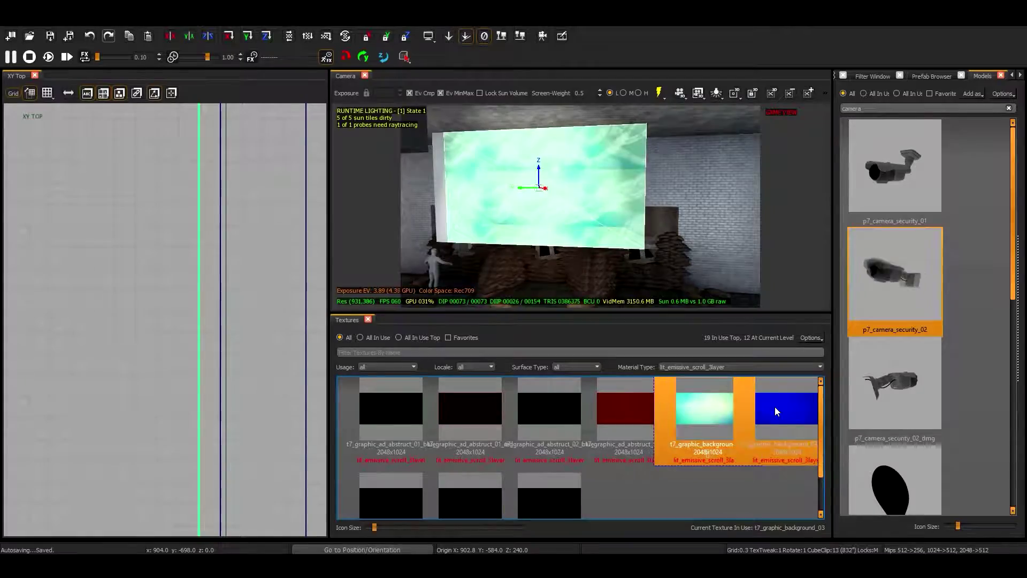
# - Open the Surface Inspector and fit the texture across the whole terrain patch
pyautogui.hotkey('ctrl', 'Tab')
pyautogui.press('s')
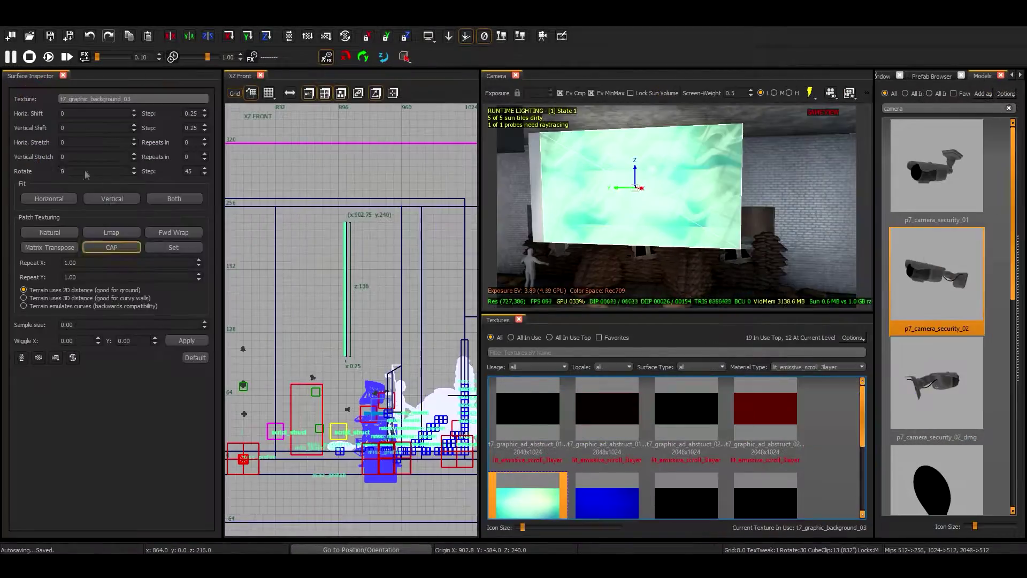
pyautogui.hotkey('ctrl', 'Tab')
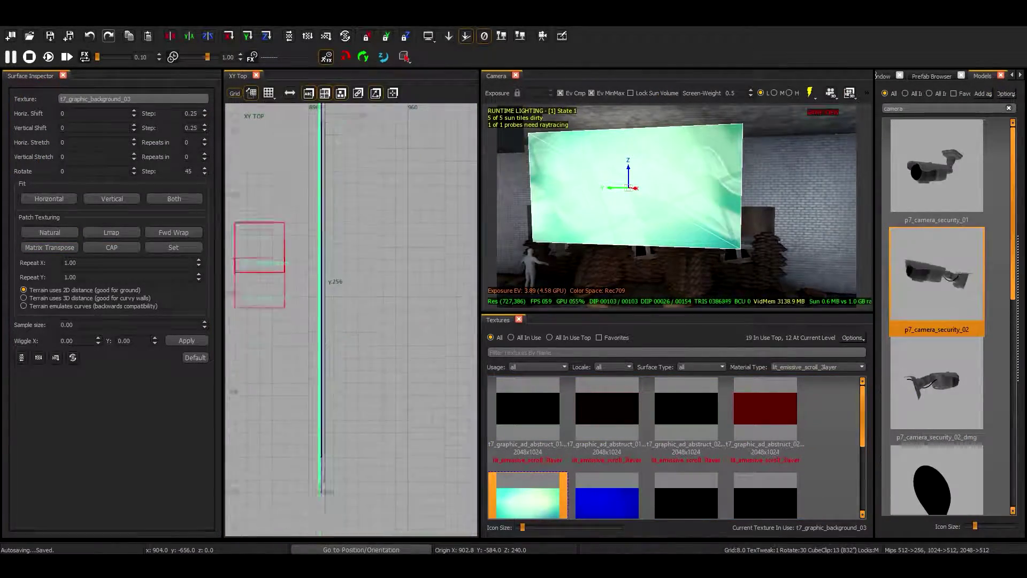
# - Shrink the patch on all sides to 88 units high, leaving a white panel border around it
pyautogui.hotkey('ctrl', 'Tab')
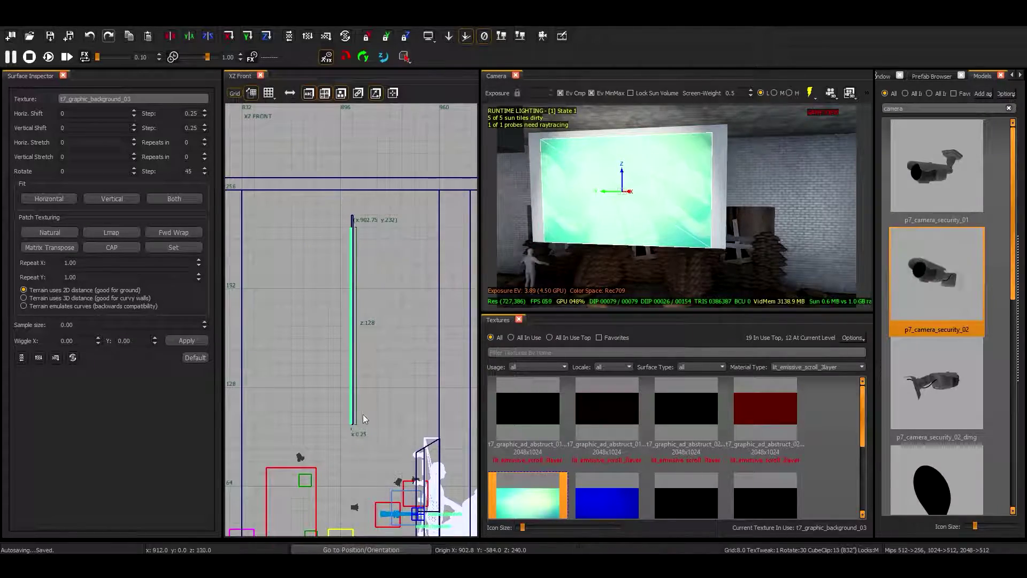
pyautogui.hotkey('ctrl', 'Tab')
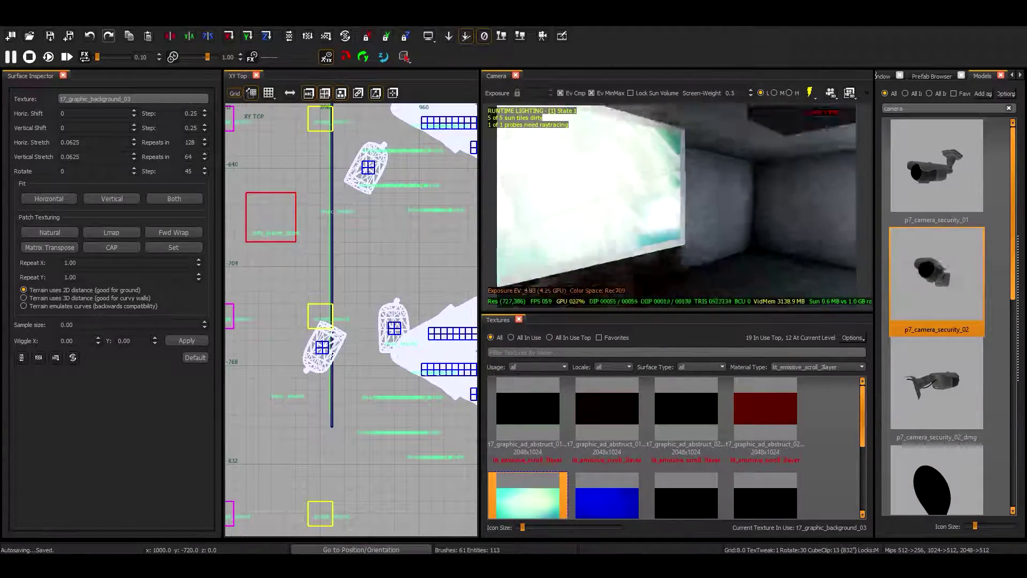
pyautogui.keyDown('shift'); pyautogui.click(701, 153); pyautogui.keyUp('shift')
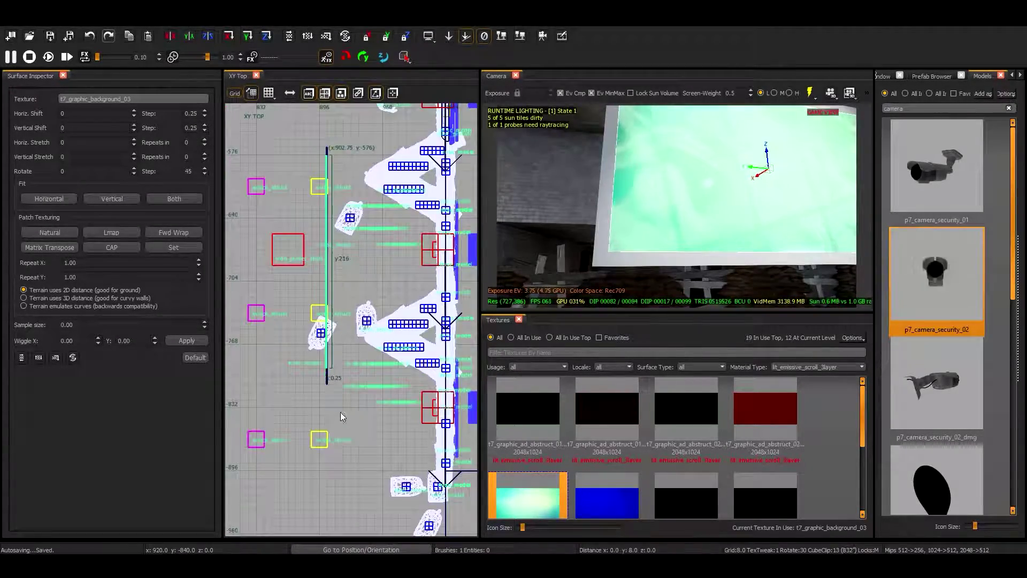
pyautogui.hotkey('ctrl', 'Tab')
pyautogui.press('Escape')
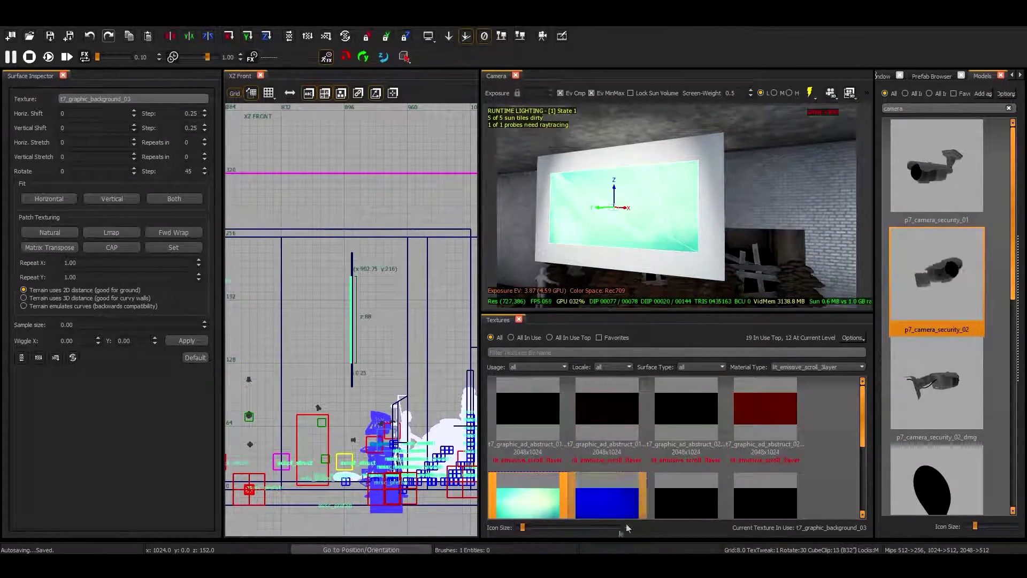
# - Try the other scrolling emissive textures on the screen patch and apply t7_graphic_background_06_blue_opaque
pyautogui.click(615, 505)
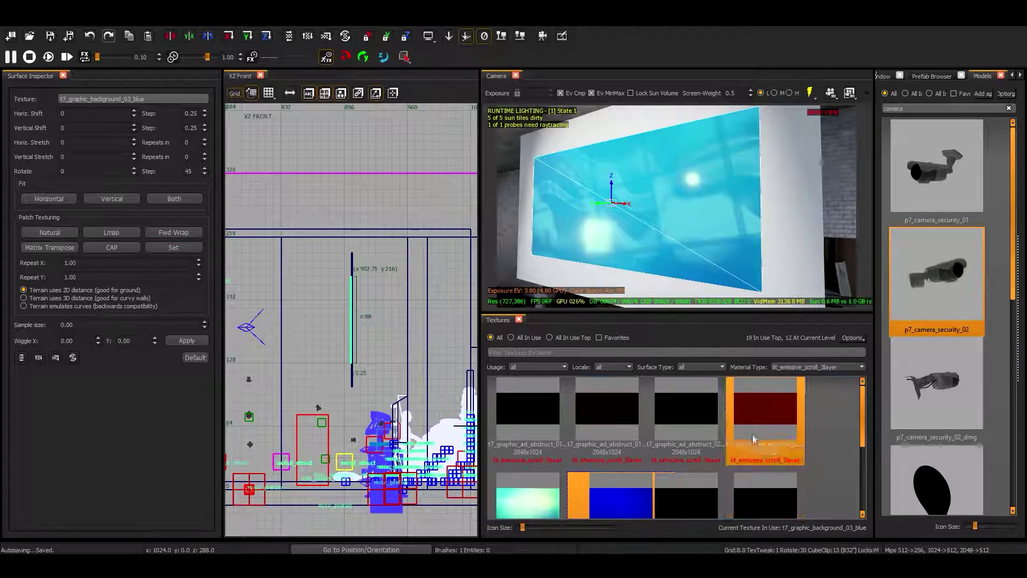
pyautogui.click(572, 427)
pyautogui.click(687, 418)
pyautogui.click(779, 498)
pyautogui.scroll(-3, 542, 455)
pyautogui.click(542, 454)
pyautogui.click(701, 407)
# - Select the block behind the security camera, reset the material type to all and filter the textures by "metal"
pyautogui.moveTo(639, 207)
pyautogui.mouseDown(button='right')
pyautogui.moveTo(632, 203)
pyautogui.moveTo(648, 212)
pyautogui.moveTo(581, 219)
pyautogui.mouseUp(button='right')
pyautogui.click(581, 219)
pyautogui.click(539, 367)
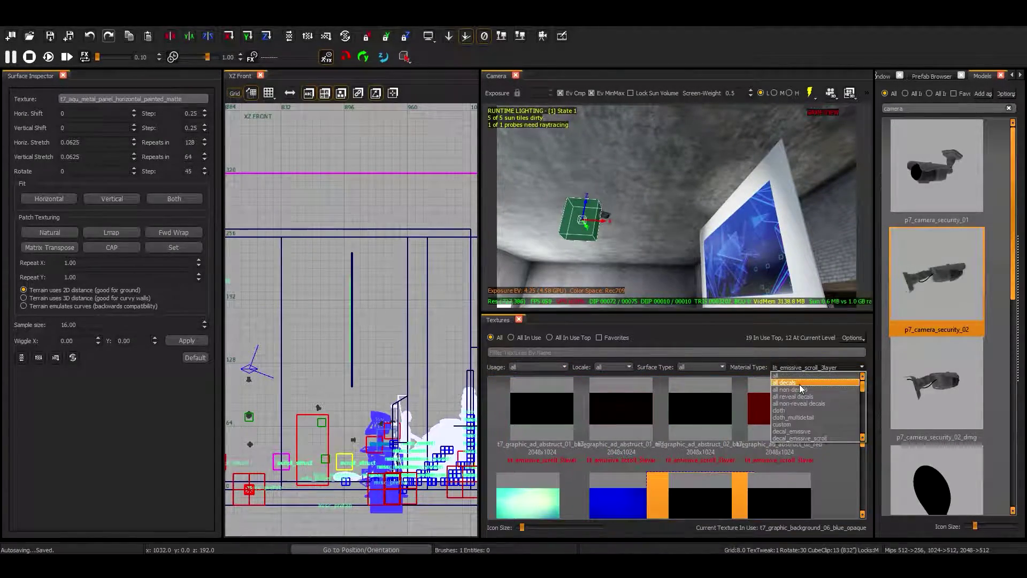
pyautogui.click(786, 376)
pyautogui.write('metal')
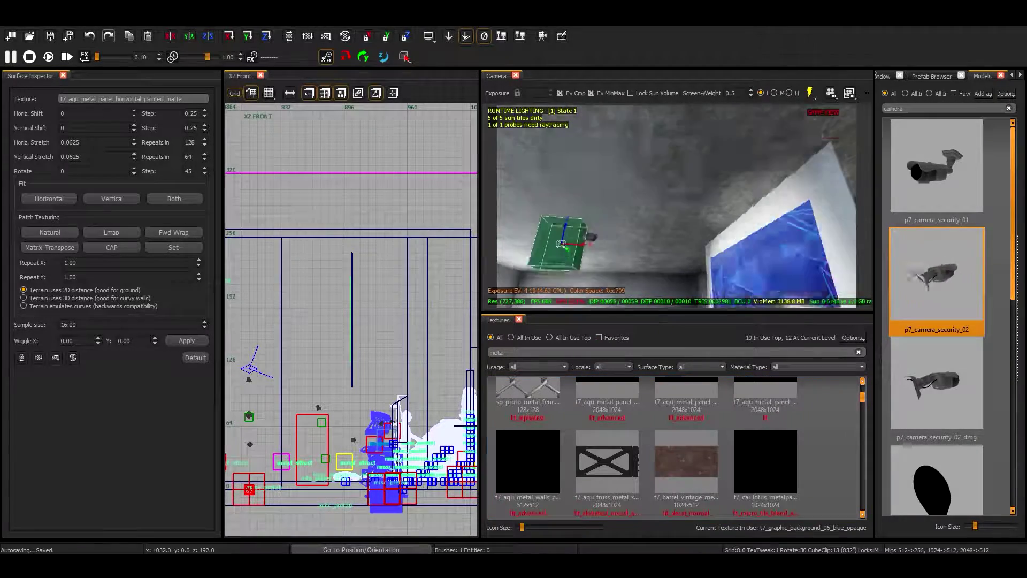
# - Try t7_barrel_vintage_metal_bolts, t7_drywall_painted_metallic_black and t7_metal_aluminum_siding_vertical_grey_dk on the block behind the camera
pyautogui.click(528, 461)
pyautogui.click(760, 460)
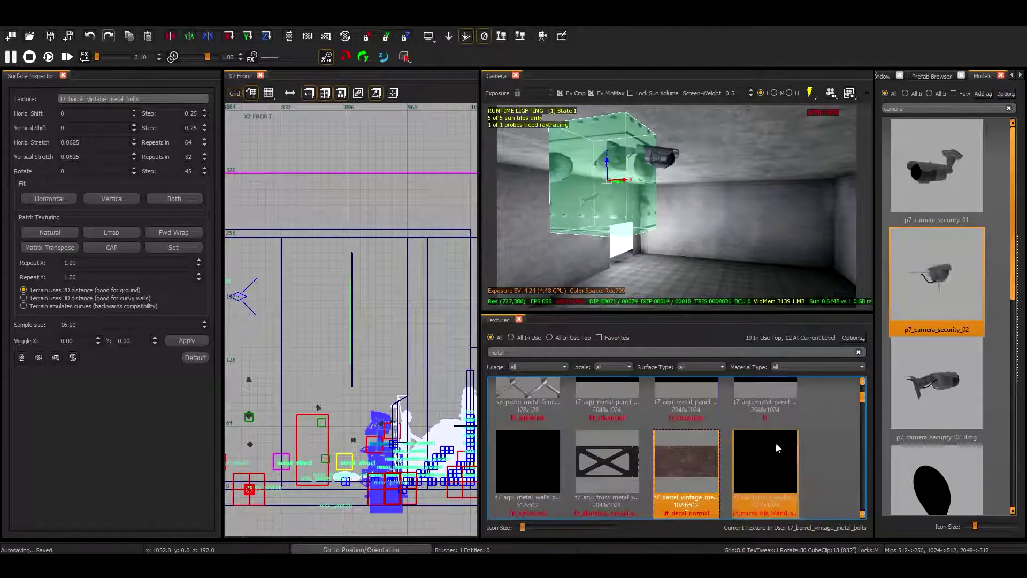
pyautogui.scroll(-3, 660, 410)
pyautogui.scroll(-2, 817, 413)
pyautogui.click(606, 420)
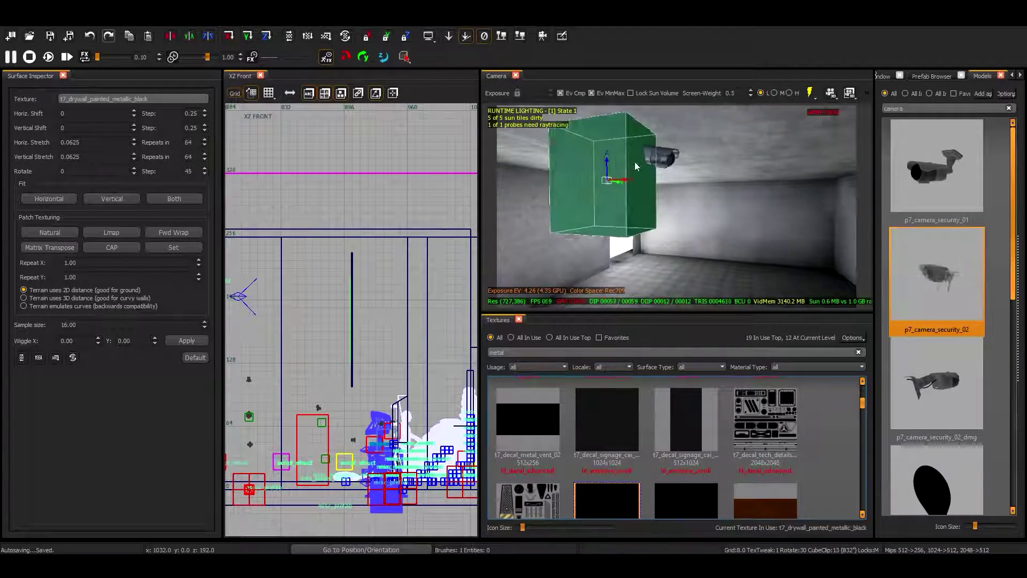
pyautogui.scroll(-2, 691, 417)
pyautogui.click(771, 465)
# - Resize the block behind the security camera to 24 by 16 by 12 units in the top and front views
pyautogui.click(697, 171)
pyautogui.hotkey('ctrl', 'Tab')
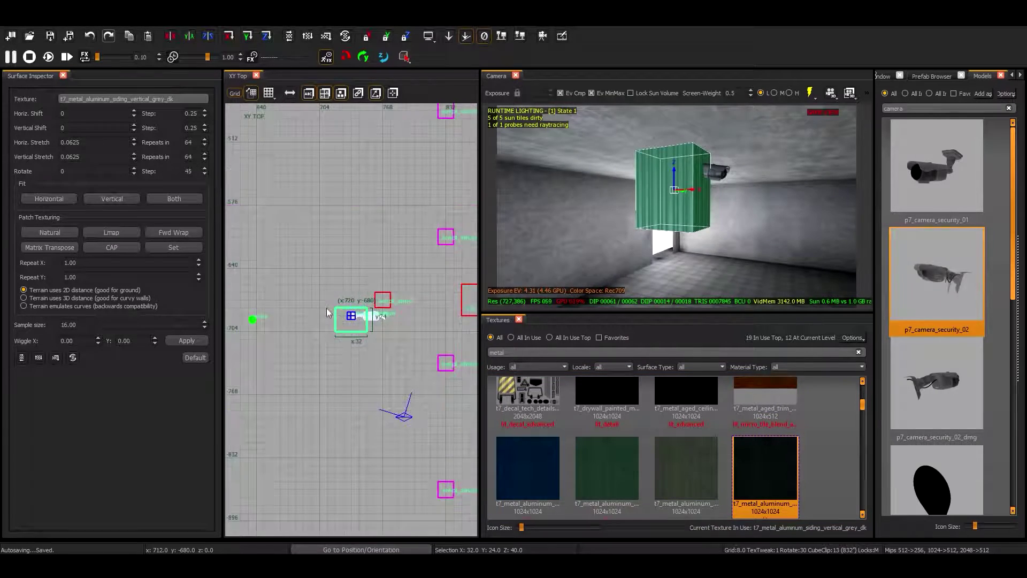
pyautogui.moveTo(287, 293); pyautogui.dragTo(312, 295)
pyautogui.hotkey('ctrl', 'Tab')
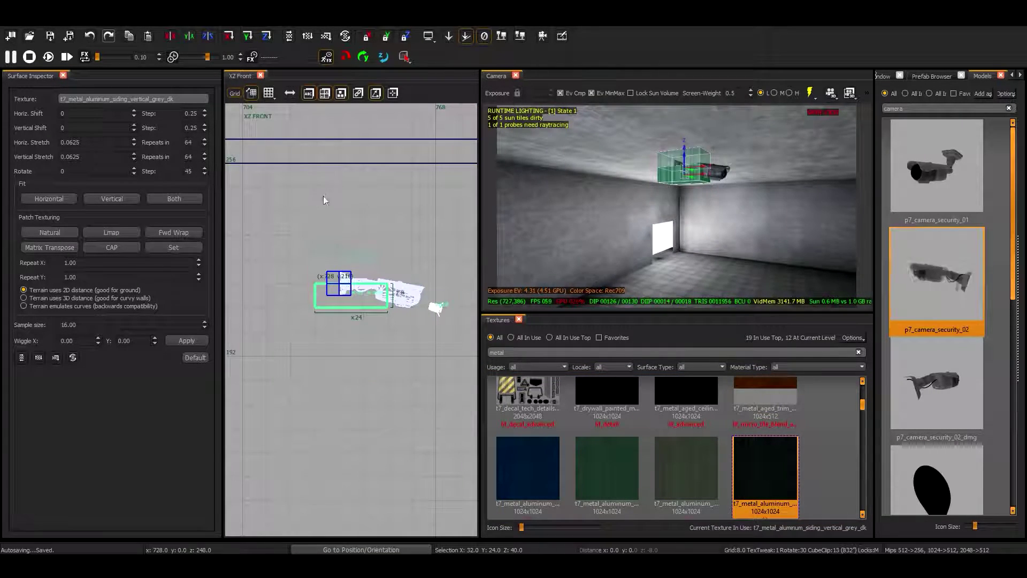
pyautogui.scroll(3, 343, 331)
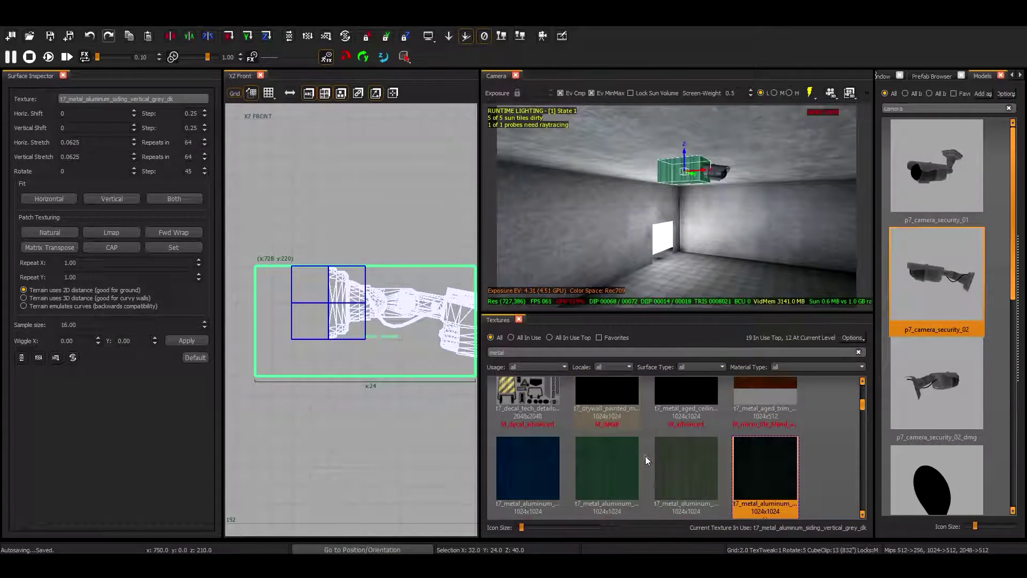
# - Try t7_metal_bare_aluminum_brushed_2 on the camera's block and apply t7_metal_bare_acrylic_matte_trim instead
pyautogui.scroll(-3, 644, 452)
pyautogui.scroll(-3, 677, 433)
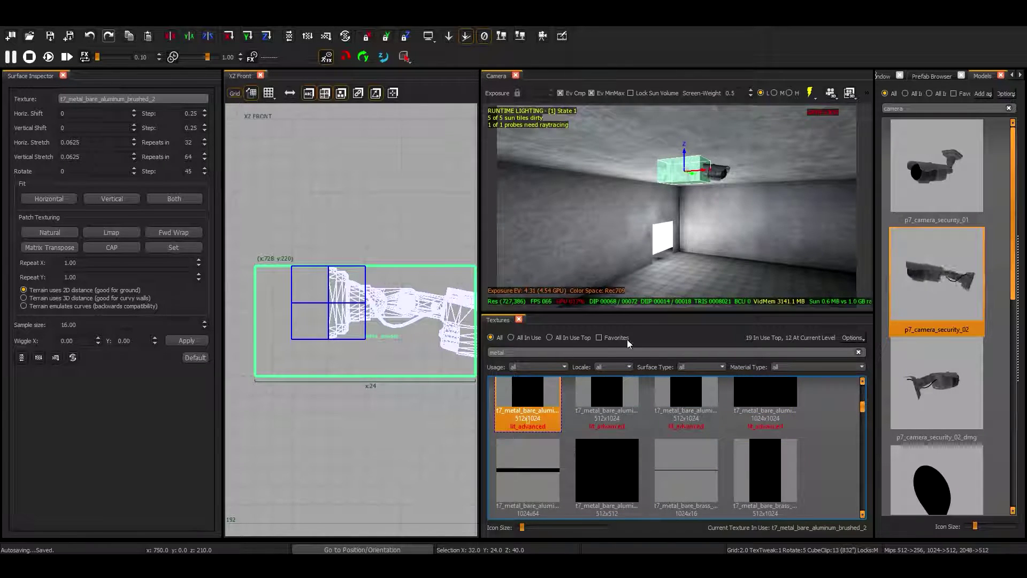
pyautogui.scroll(3, 629, 455)
pyautogui.click(686, 423)
pyautogui.press('f')
pyautogui.scroll(-2, 350, 357)
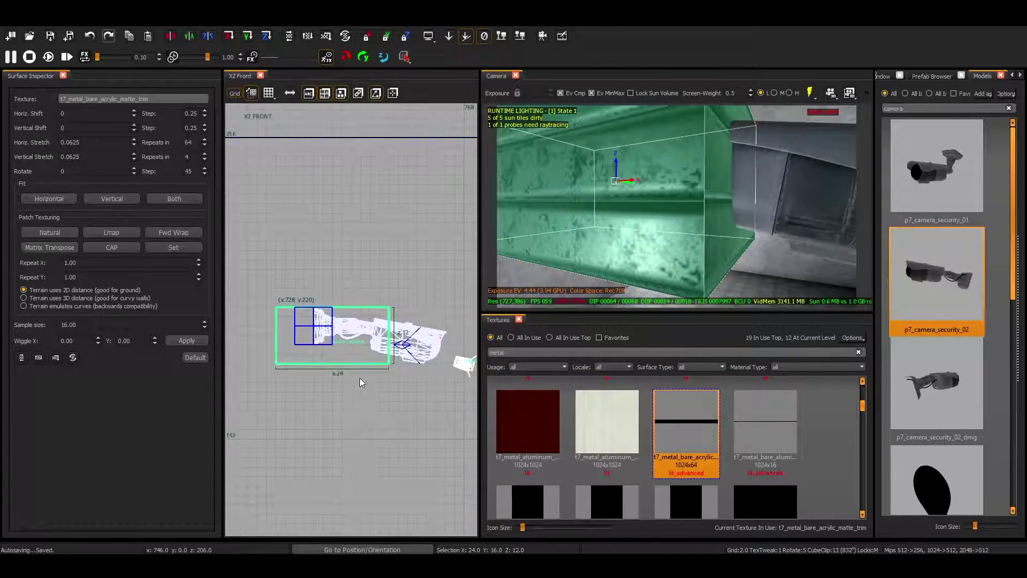
# - Reshape the block behind the camera into a wide mount measuring 14 by 34 by 10 units
pyautogui.hotkey('ctrl', 'Tab')
pyautogui.moveTo(305, 348); pyautogui.dragTo(324, 348)
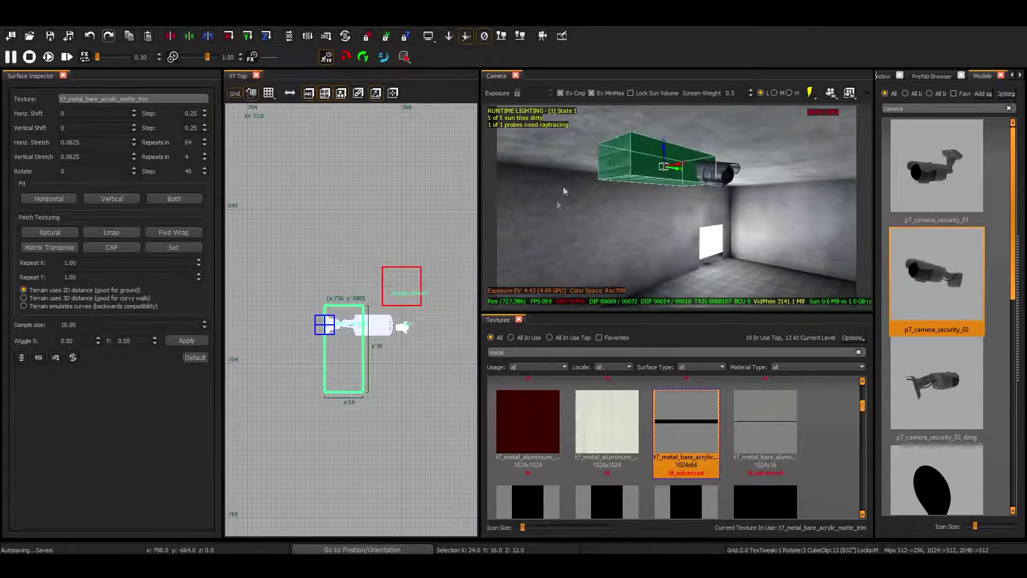
pyautogui.scroll(3, 369, 292)
pyautogui.hotkey('ctrl', 'Tab')
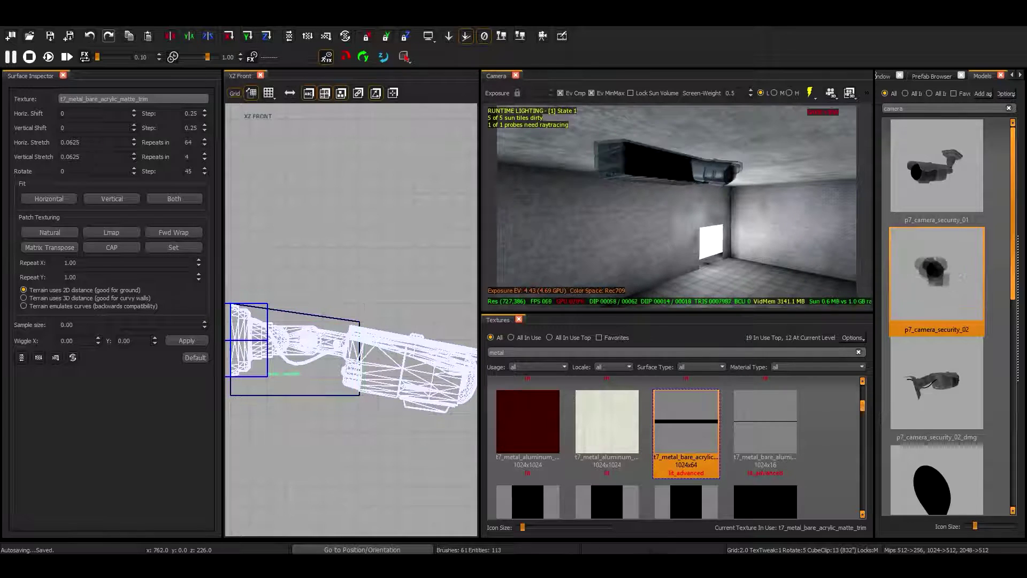
pyautogui.press('Up')
pyautogui.scroll(4, 228, 397)
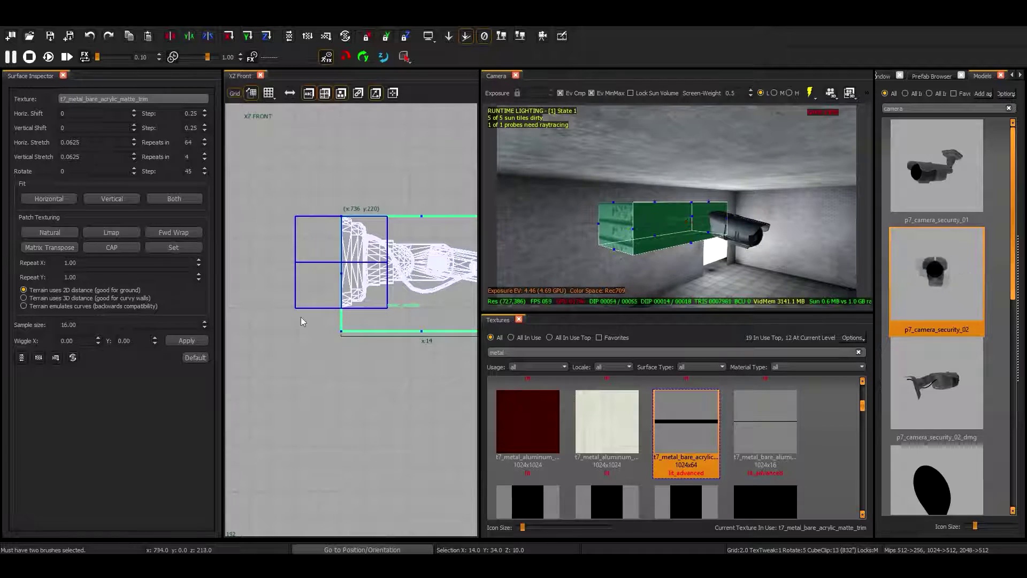
# - Lower the mount block's camera-side edges in the front view so it slopes with the security camera
pyautogui.moveTo(347, 312); pyautogui.dragTo(374, 299)
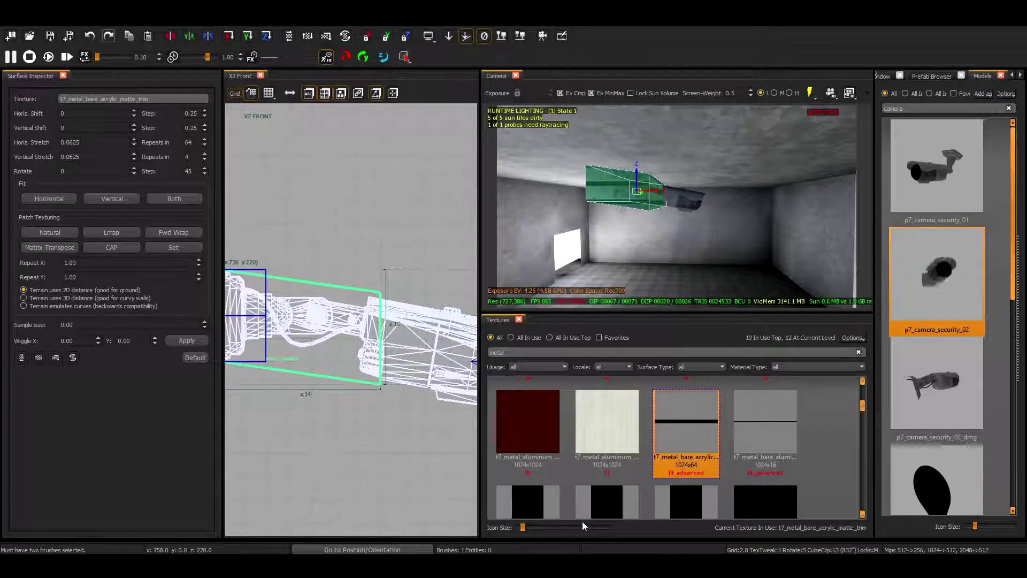
pyautogui.press('Left')
pyautogui.press('Left')
pyautogui.press('Left')
# - Texture the sloped mount block with t7_metal_bare_aluminum_brushed_2 and lengthen it to 18 units along X
pyautogui.keyDown('shift'); pyautogui.click(621, 217); pyautogui.keyUp('shift')
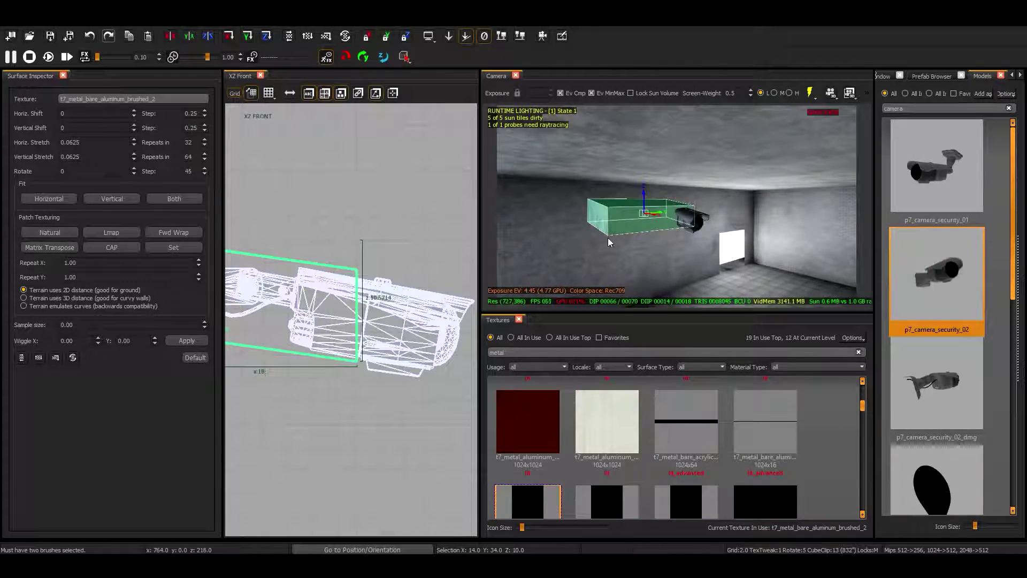
pyautogui.press('Left')
pyautogui.press('Left')
pyautogui.press('pageup')
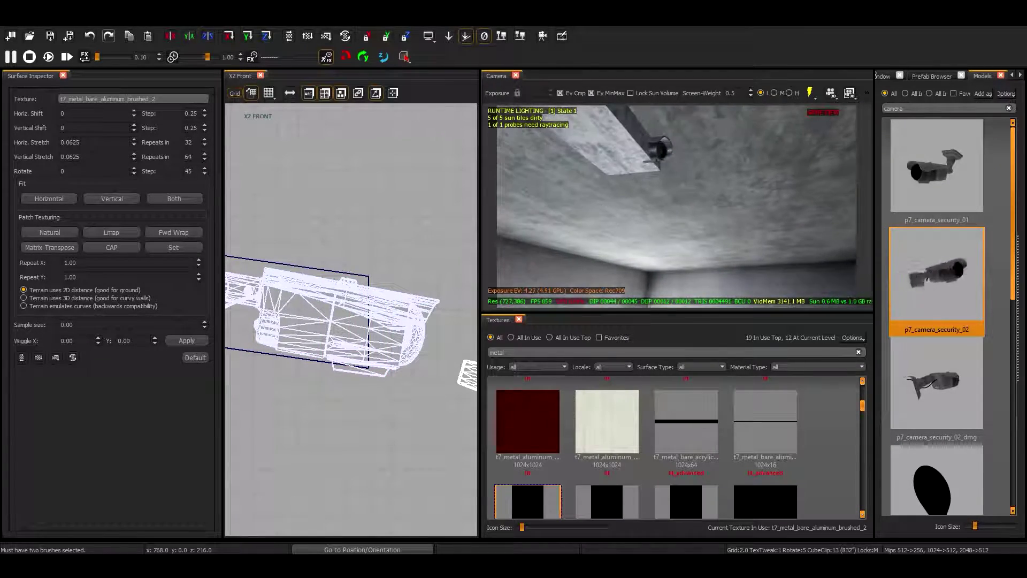
# - Lower the underside of the sloped mount block so it becomes deeper behind the security camera
pyautogui.press('pagedown')
pyautogui.press('pagedown')
pyautogui.press('pagedown')
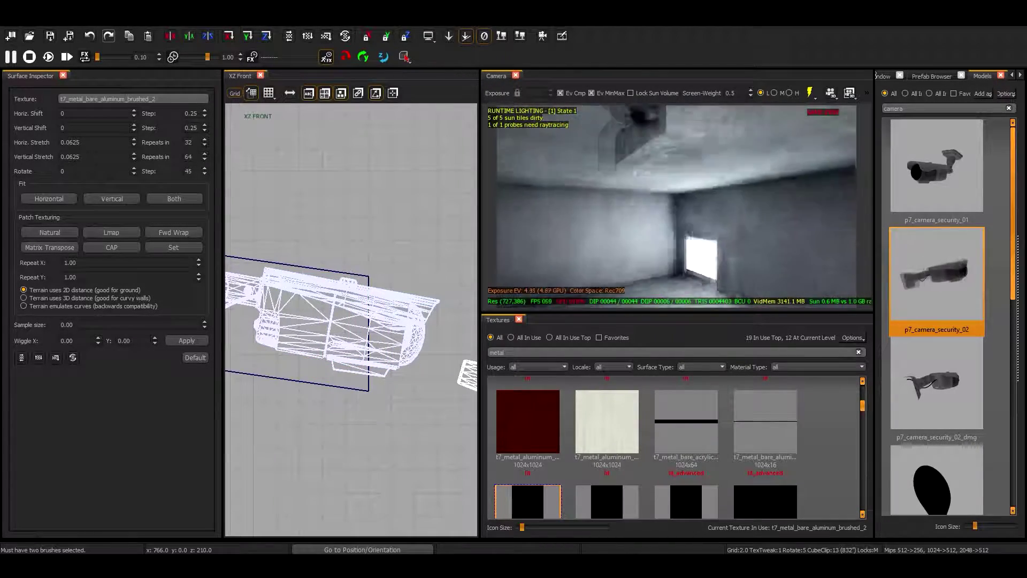
# - Draw a vertical pole 4 by 4 by 38 units above the mount block and make it cylindrical
pyautogui.press('Escape')
pyautogui.moveTo(316, 323)
pyautogui.mouseDown()
pyautogui.moveTo(334, 230)
pyautogui.moveTo(333, 274)
pyautogui.mouseUp()
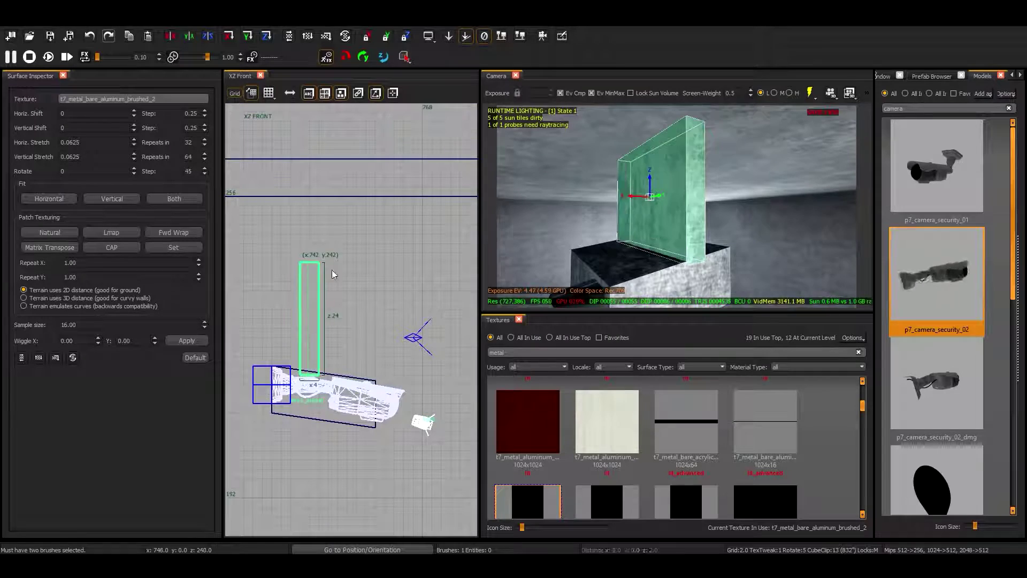
pyautogui.hotkey('ctrl', 'Tab')
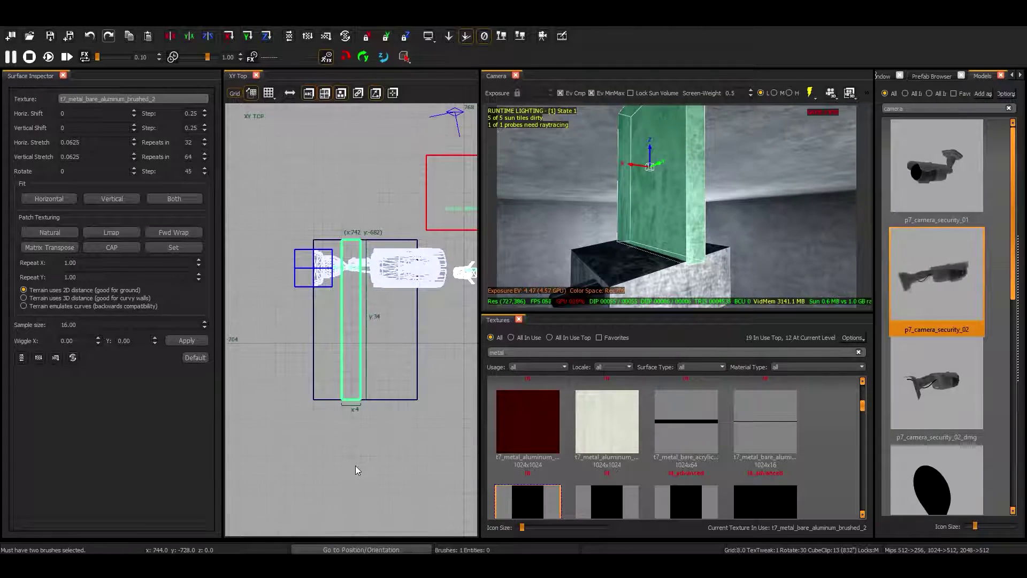
pyautogui.scroll(2, 354, 377)
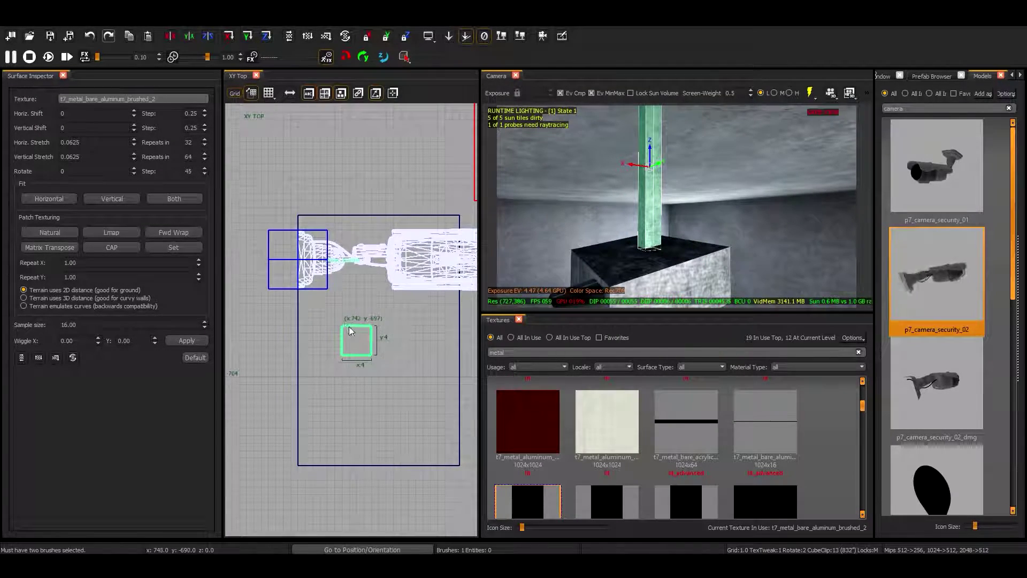
pyautogui.rightClick(350, 330)
pyautogui.click(482, 87)
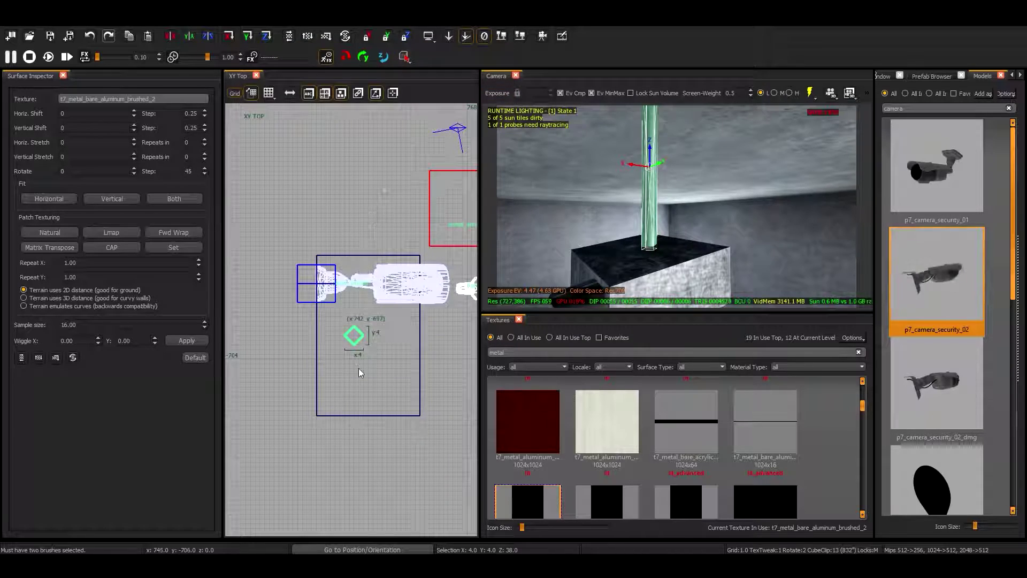
pyautogui.press('Escape')
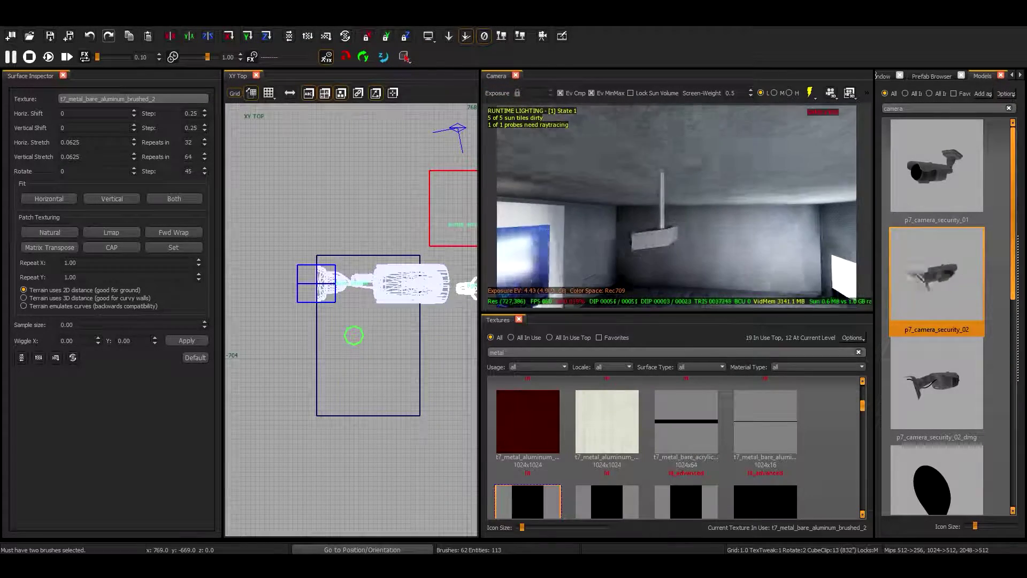
# - Find the cable textures and apply t7_metal_cable_weave_01 to the pole
pyautogui.scroll(3, 720, 191)
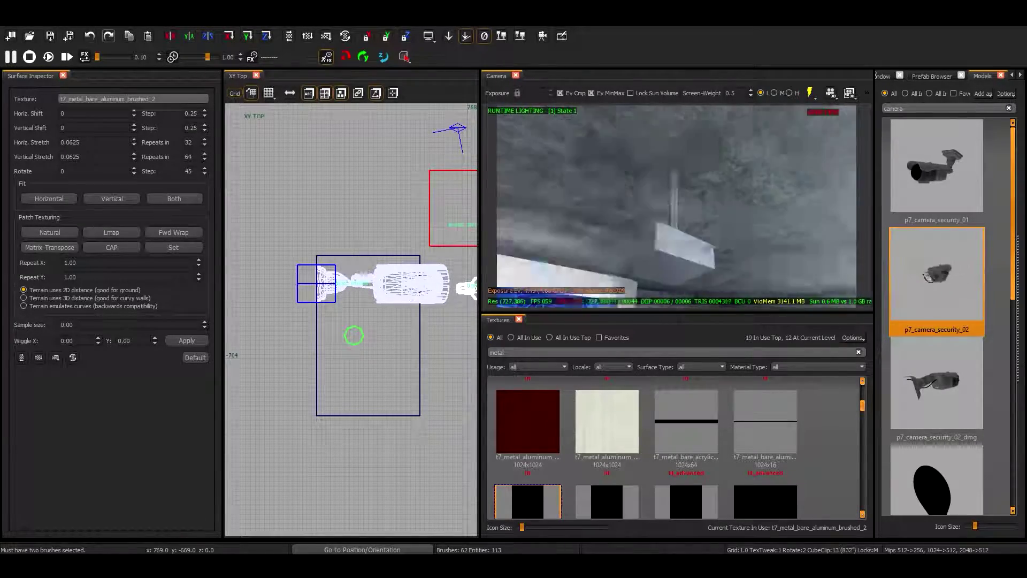
pyautogui.keyDown('shift'); pyautogui.click(354, 335); pyautogui.keyUp('shift')
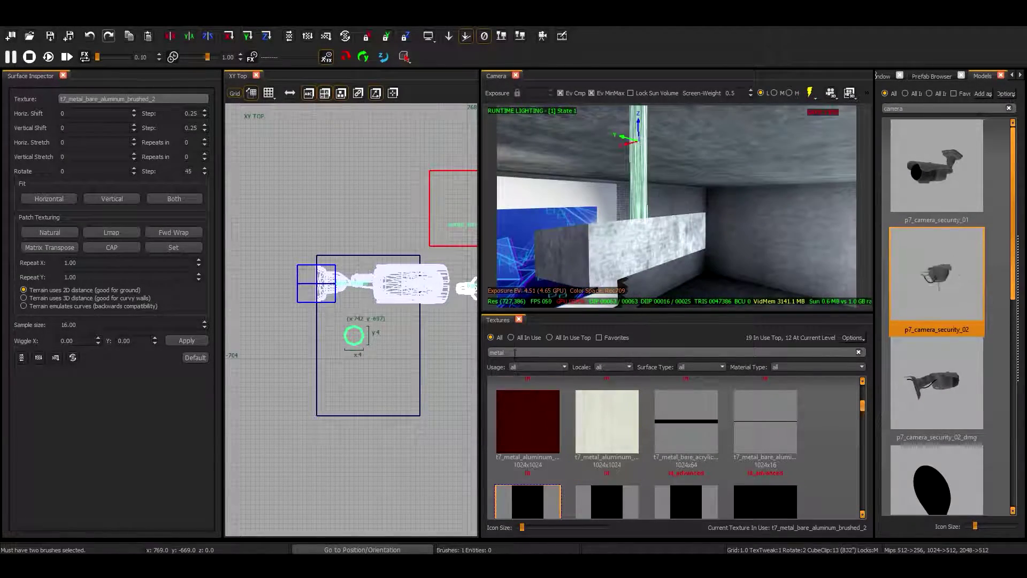
pyautogui.write('cable')
pyautogui.click(693, 417)
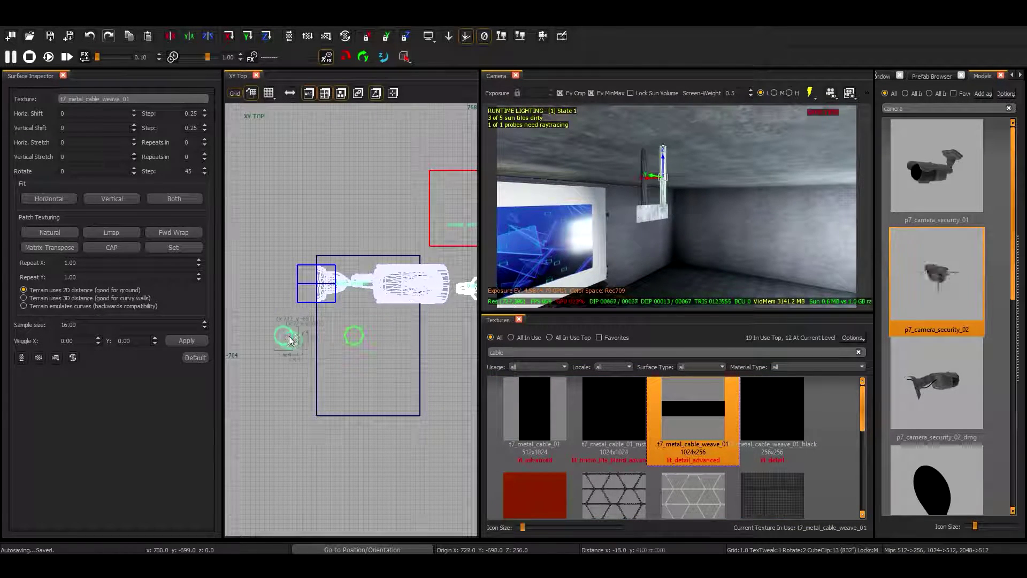
# - Reduce a copy of the pole to a 2 by 2 unit cable behind the mount and curve its lower end into the block
pyautogui.scroll(2, 289, 313)
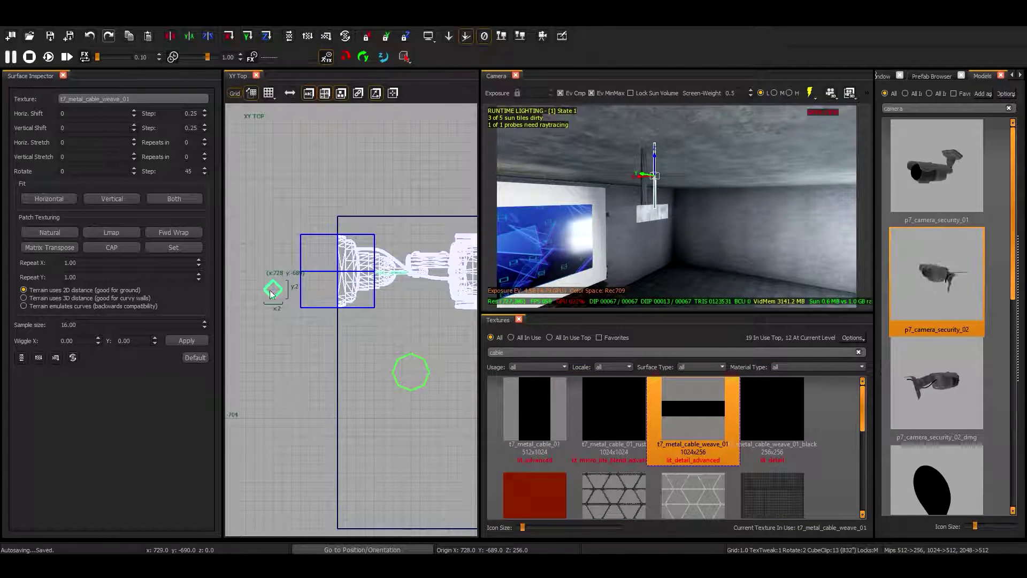
pyautogui.moveTo(303, 308); pyautogui.dragTo(298, 305)
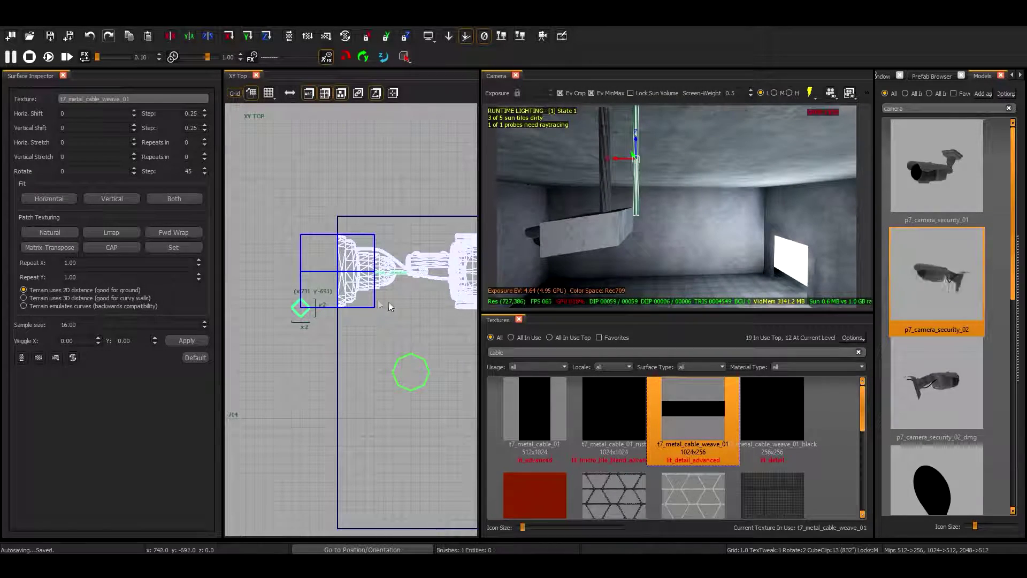
pyautogui.hotkey('ctrl', 'Tab')
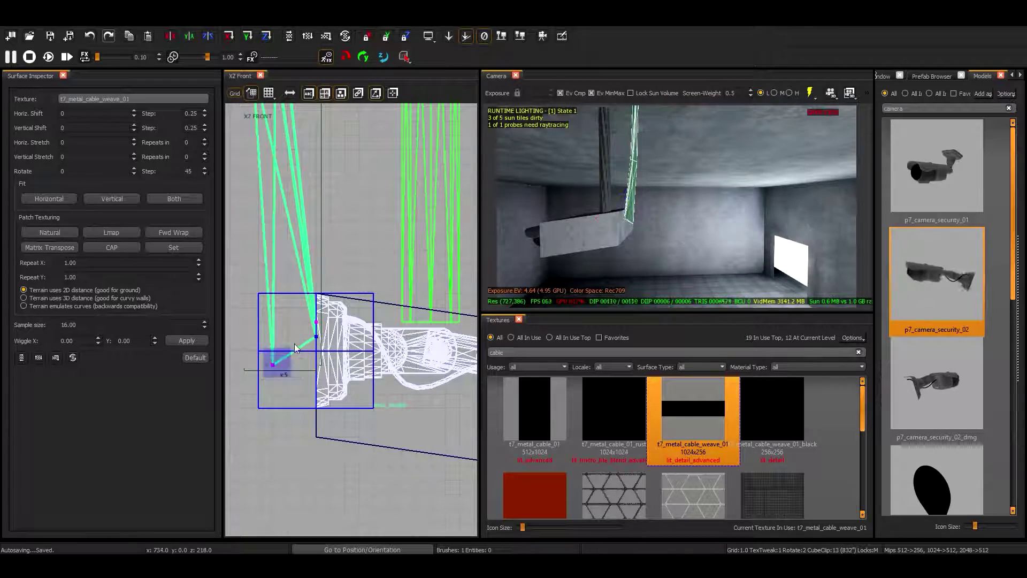
pyautogui.moveTo(333, 355); pyautogui.dragTo(285, 357, button='right')
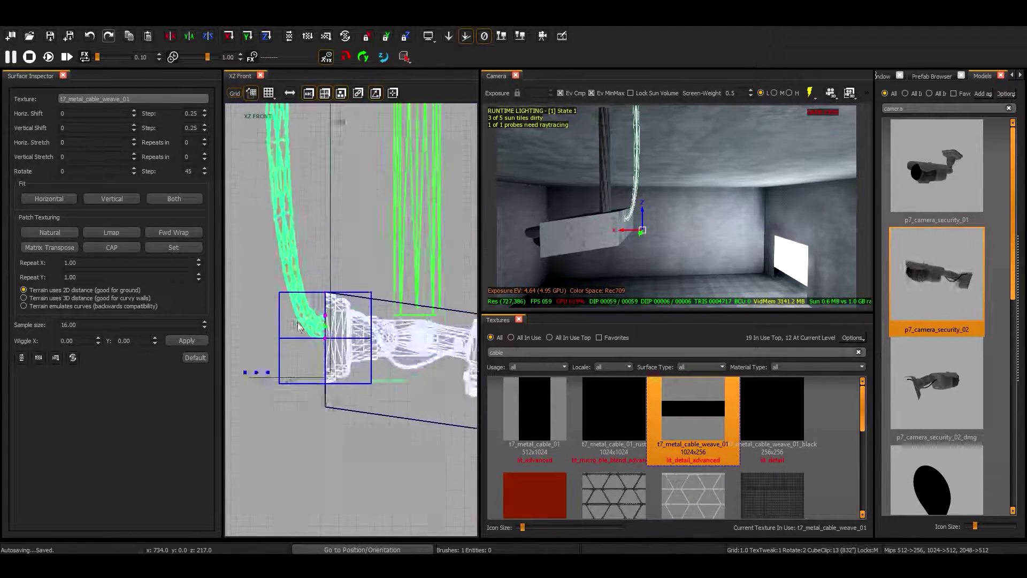
pyautogui.scroll(1, 285, 357)
pyautogui.scroll(-2, 283, 369)
# - Duplicate the curved cable twice, spacing the copies 4 units apart along Y
pyautogui.moveTo(646, 201)
pyautogui.mouseDown(button='right')
pyautogui.moveTo(681, 182)
pyautogui.moveTo(645, 186)
pyautogui.mouseUp(button='right')
pyautogui.keyDown('shift'); pyautogui.click(645, 186); pyautogui.keyUp('shift')
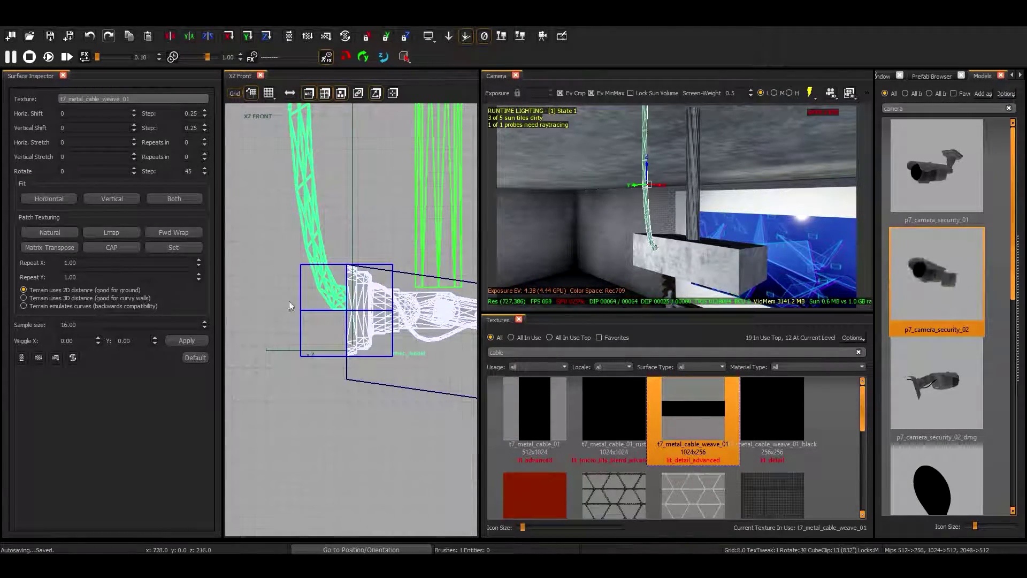
pyautogui.hotkey('ctrl', 'Tab')
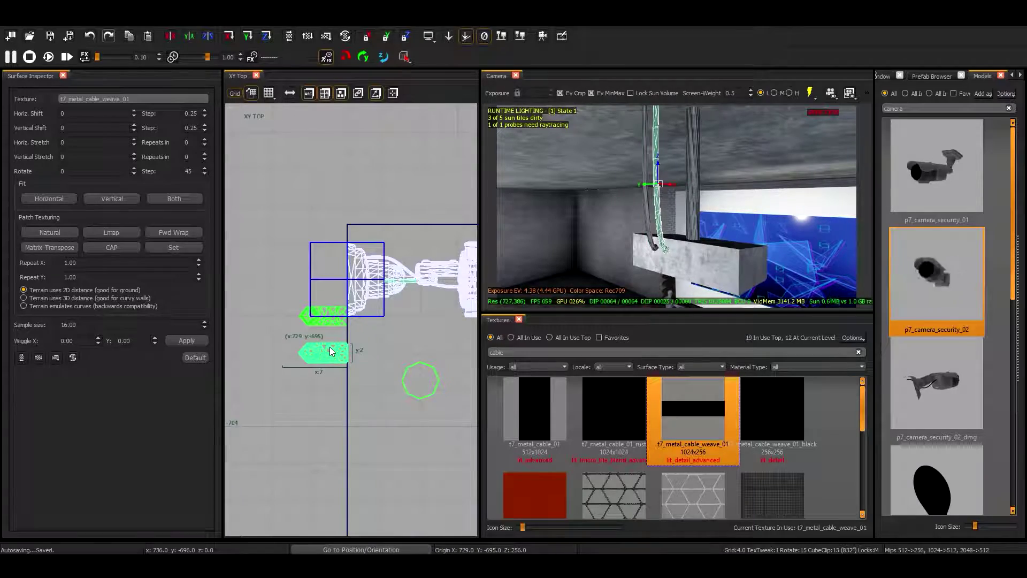
# - Retexture the mount's pole with t7_metal_cable_weave_01_black
pyautogui.keyDown('shift'); pyautogui.click(420, 380); pyautogui.keyUp('shift')
pyautogui.moveTo(754, 240); pyautogui.dragTo(661, 250, button='right')
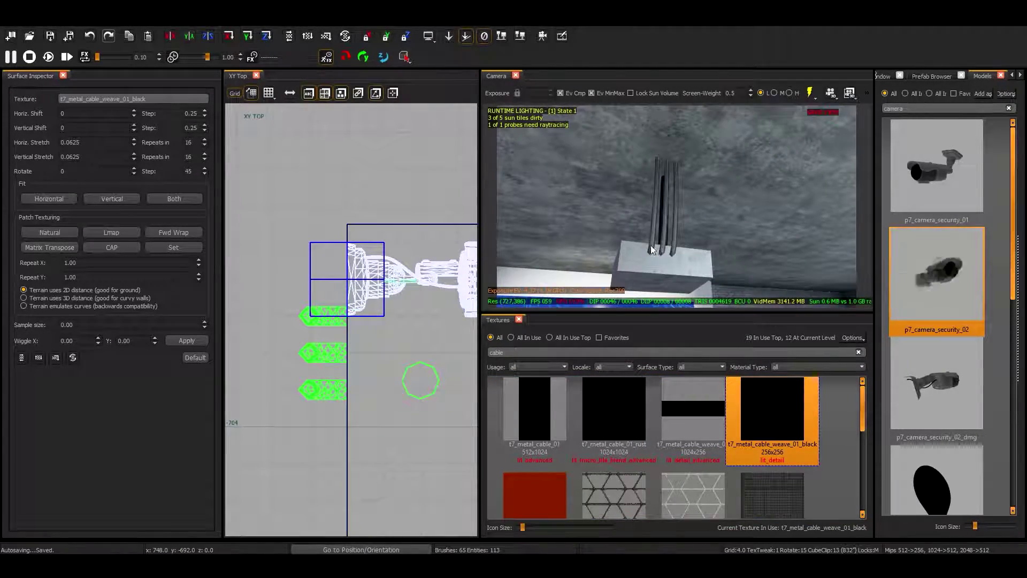
# - Adjust the lower-end vertices of all three cables in the front view so they meet the mount block's back face
pyautogui.hotkey('ctrl', 'Tab')
pyautogui.moveTo(342, 399); pyautogui.dragTo(343, 374)
pyautogui.moveTo(609, 226); pyautogui.dragTo(588, 158, button='right')
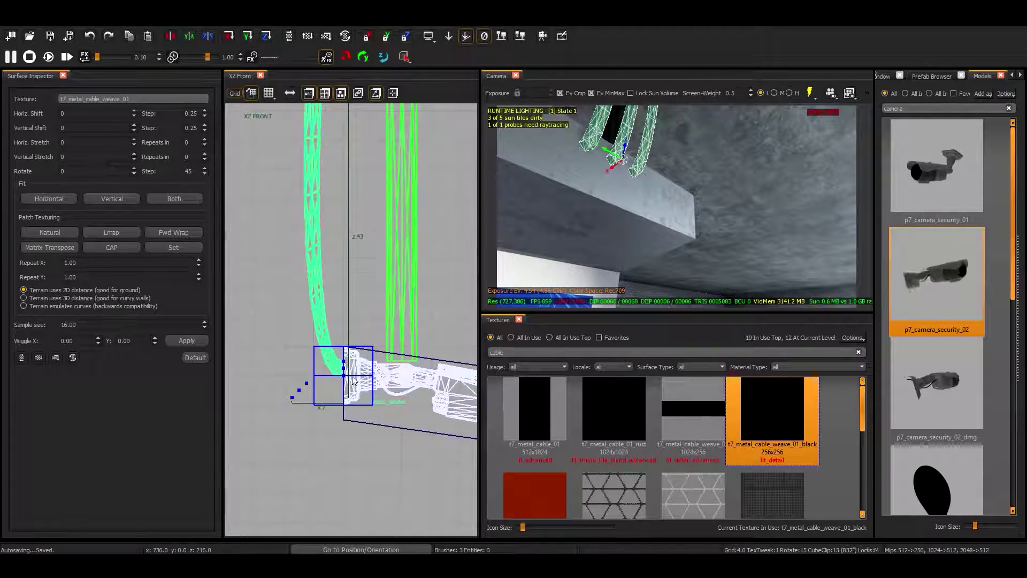
pyautogui.moveTo(619, 218); pyautogui.dragTo(707, 313, button='right')
pyautogui.hotkey('ctrl', 'Tab')
pyautogui.hotkey('ctrl', 'Tab')
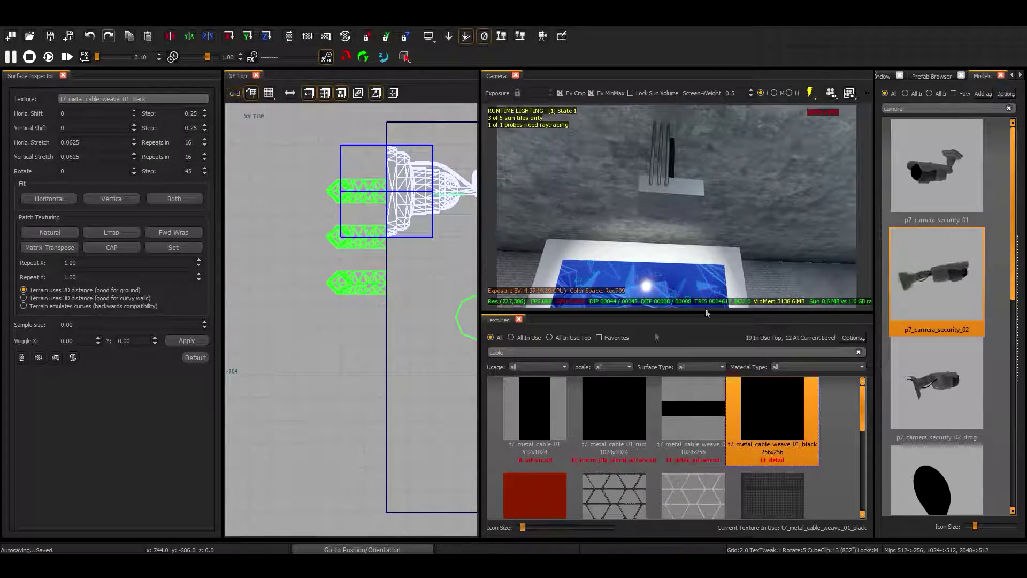
# - Filter the texture library by "panel"
pyautogui.write('apnell')
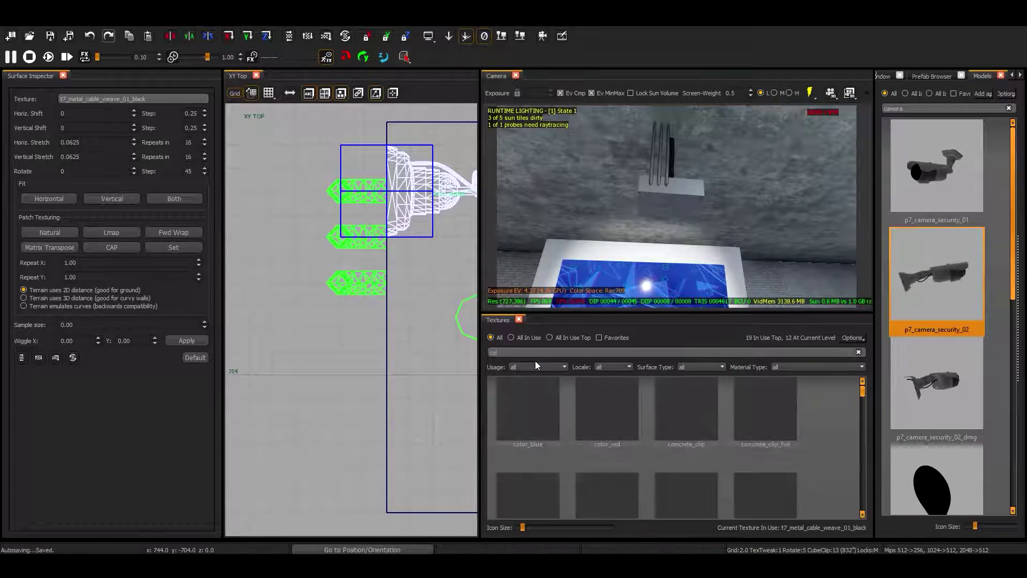
pyautogui.press('BackSpace')
pyautogui.press('BackSpace')
pyautogui.press('BackSpace')
pyautogui.press('BackSpace')
pyautogui.press('BackSpace')
pyautogui.press('BackSpace')
pyautogui.write('panel')
# - Create a thin plate 34 units wide and 0.25 units thick on the mount block's cable side, textured with berlin_solar_panel
pyautogui.moveTo(711, 131); pyautogui.dragTo(706, 176, button='right')
pyautogui.keyDown('shift'); pyautogui.click(674, 217); pyautogui.keyUp('shift')
pyautogui.click(293, 22)
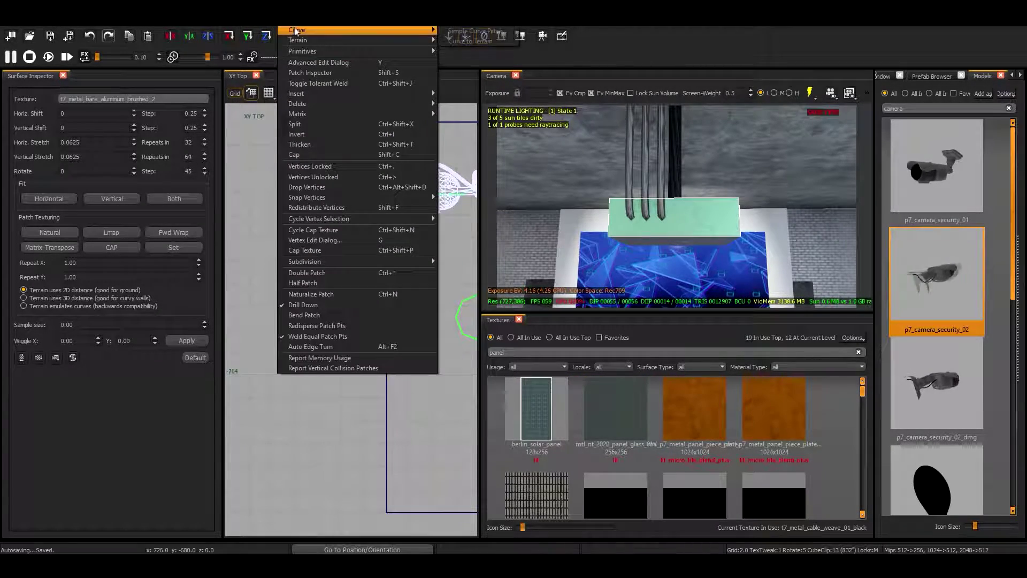
pyautogui.click(476, 41)
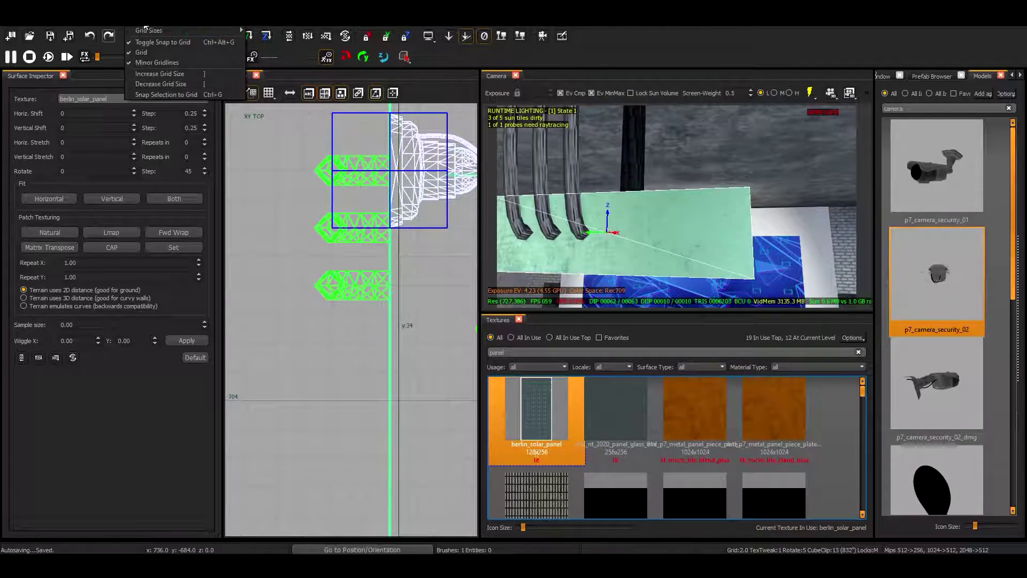
pyautogui.click(263, 31)
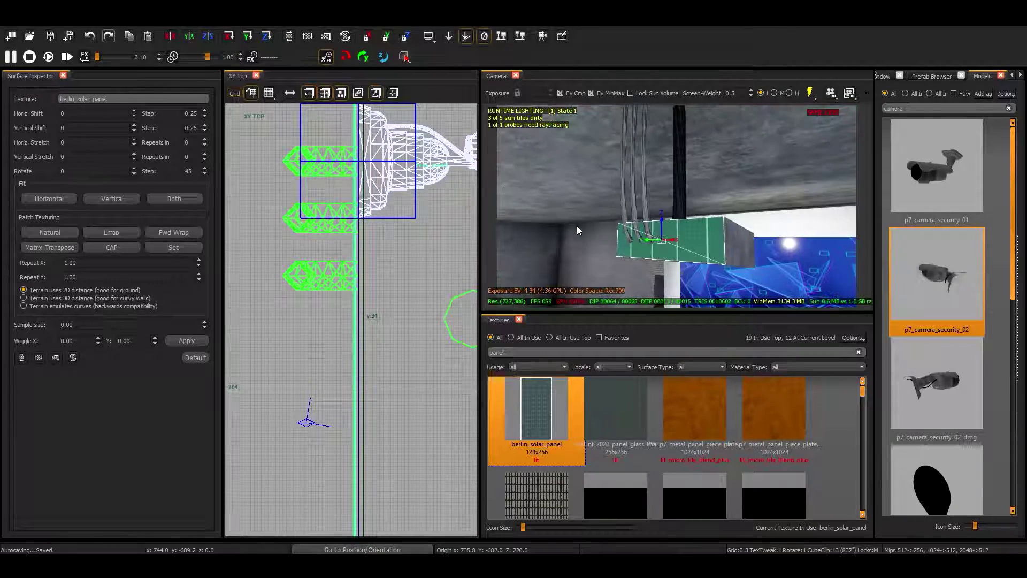
# - Reduce the plate's height in the front view and its width to 22 units, leaving a margin on the mount's back face
pyautogui.hotkey('ctrl', 'Tab')
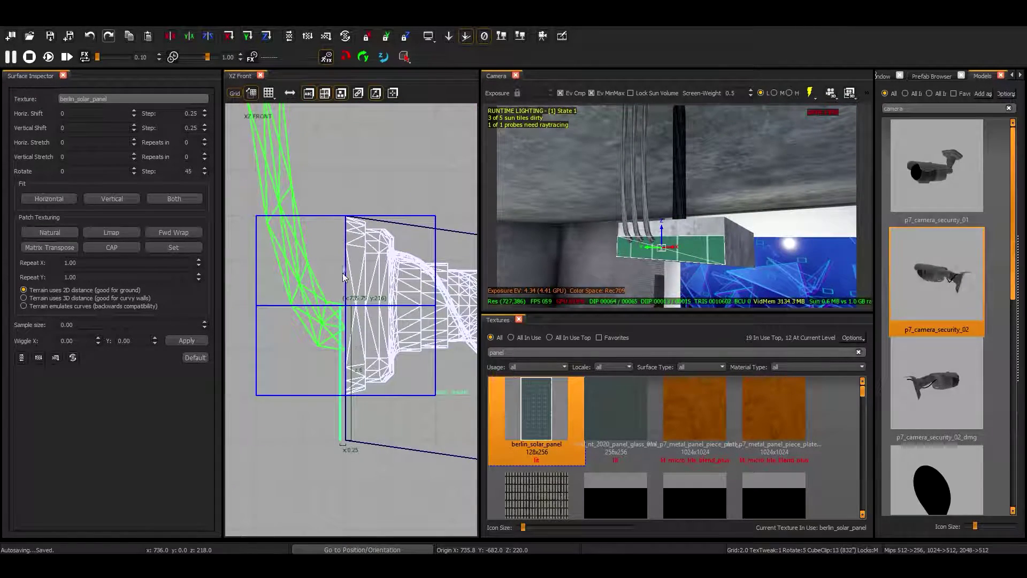
pyautogui.hotkey('ctrl', 'Tab')
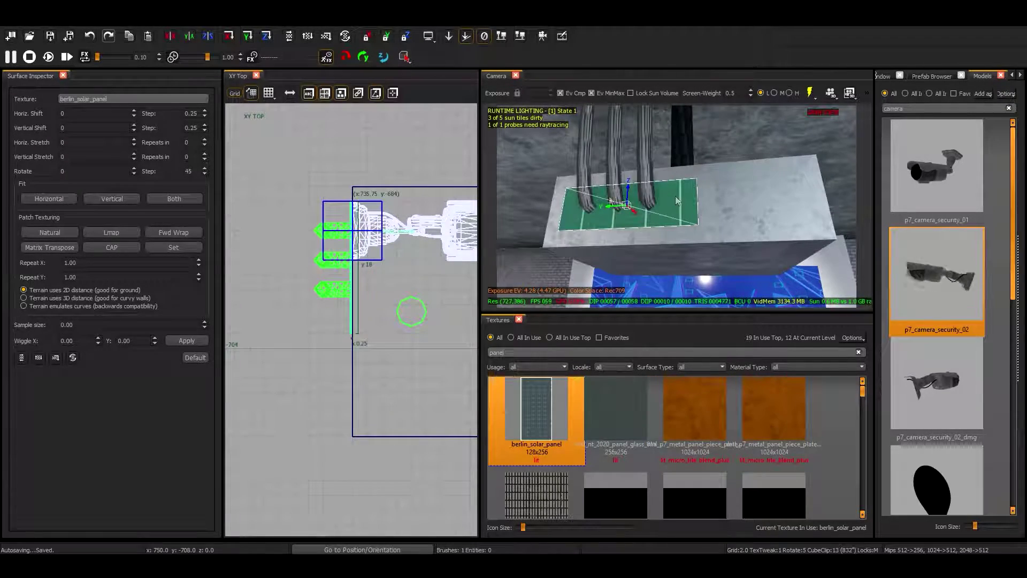
pyautogui.scroll(1, 361, 364)
pyautogui.moveTo(364, 363); pyautogui.dragTo(358, 367)
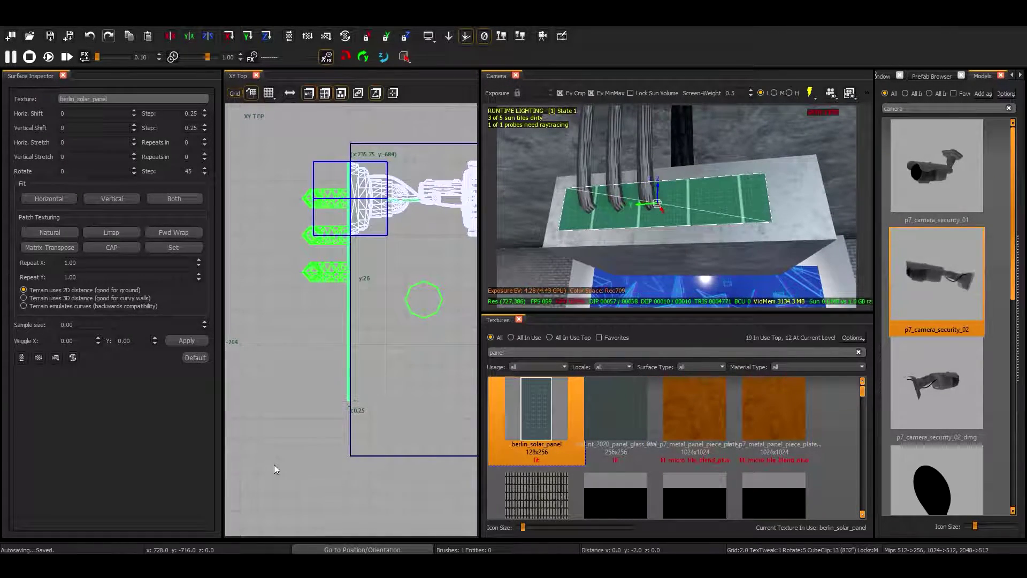
pyautogui.moveTo(378, 405); pyautogui.dragTo(377, 409)
pyautogui.scroll(2, 369, 455)
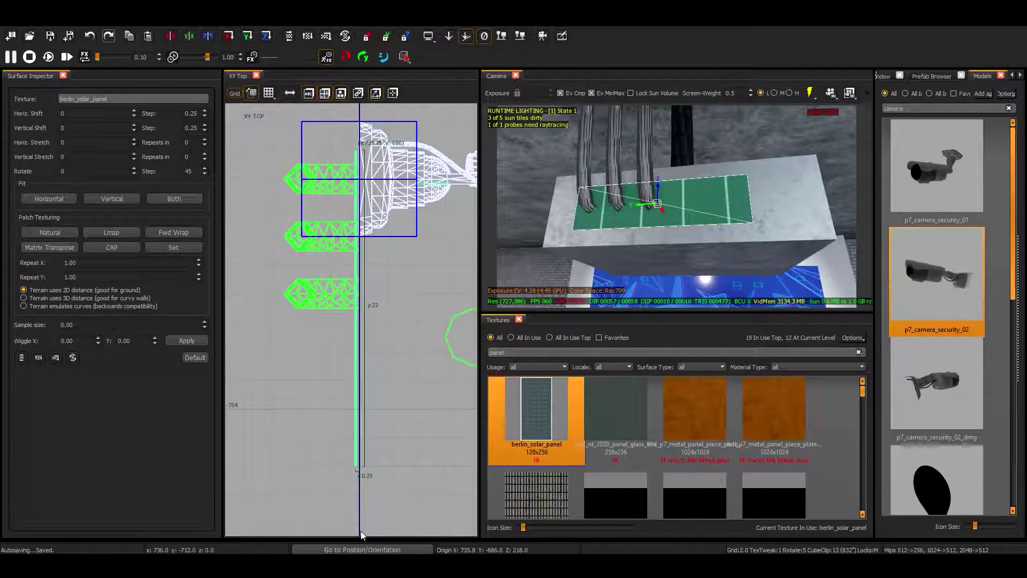
pyautogui.press('Escape')
pyautogui.keyDown('shift'); pyautogui.click(661, 183); pyautogui.keyUp('shift')
pyautogui.press('space')
pyautogui.moveTo(390, 292); pyautogui.dragTo(390, 377)
pyautogui.moveTo(642, 186); pyautogui.dragTo(642, 186, button='right')
pyautogui.moveTo(569, 214); pyautogui.dragTo(569, 214, button='right')
# - Narrow the berlin_solar_panel plate to just beyond the three cables and adjust its horizontal texture shift and stretch
pyautogui.keyDown('shift'); pyautogui.click(569, 214); pyautogui.keyUp('shift')
pyautogui.scroll(3, 328, 210)
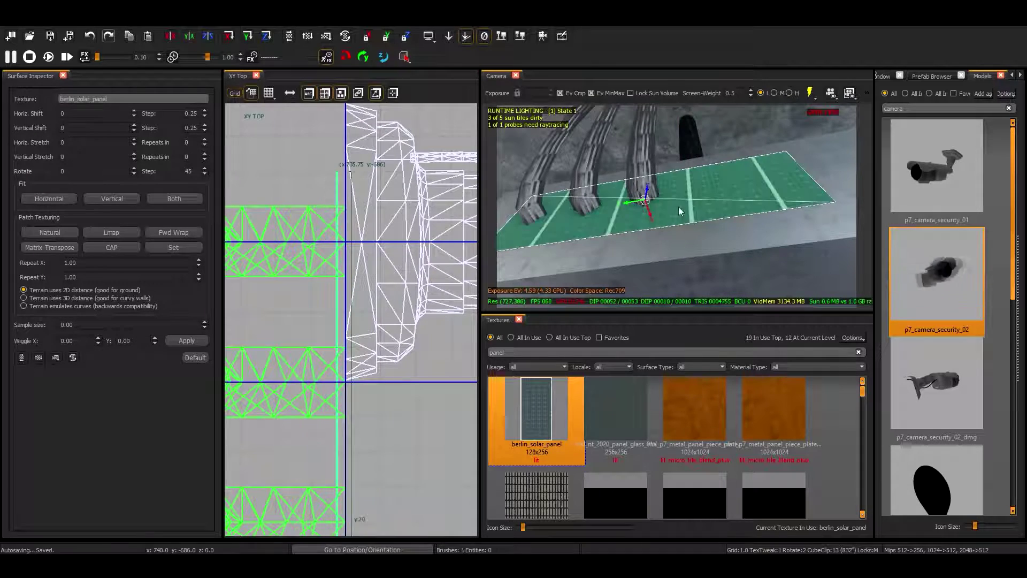
pyautogui.scroll(-3, 330, 380)
pyautogui.moveTo(357, 432); pyautogui.dragTo(353, 405)
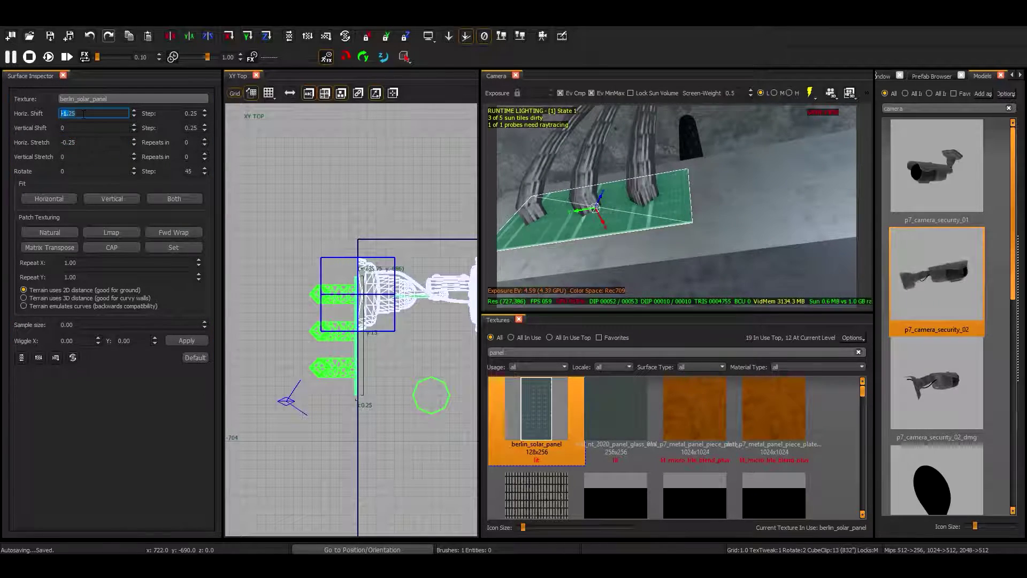
pyautogui.press('Escape')
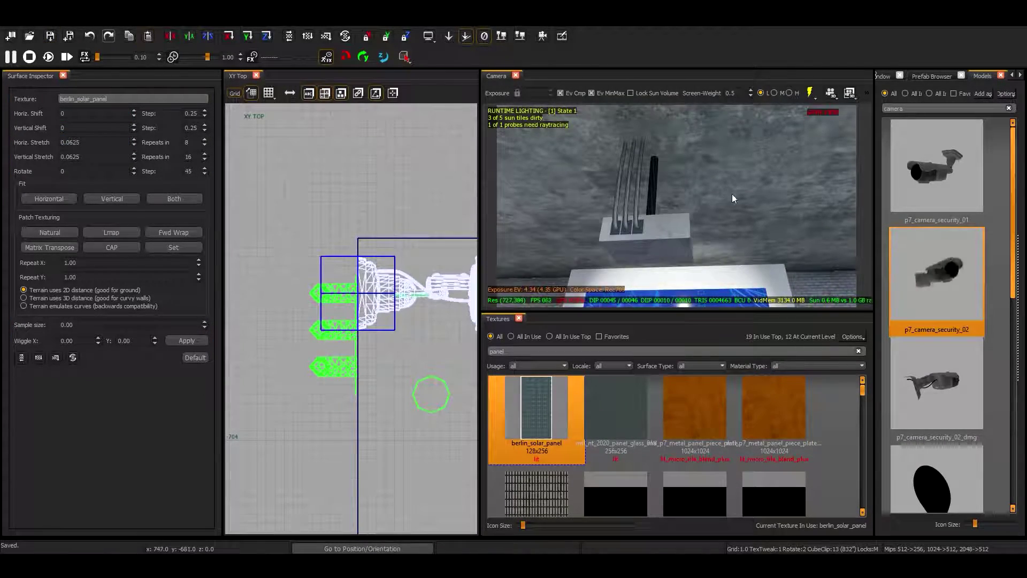
# - Refresh the map's runtime lighting after the camera mount changes
pyautogui.moveTo(712, 211); pyautogui.dragTo(702, 180, button='right')
pyautogui.keyDown('shift'); pyautogui.click(723, 170); pyautogui.keyUp('shift')
pyautogui.scroll(-3, 330, 333)
pyautogui.click(810, 93)
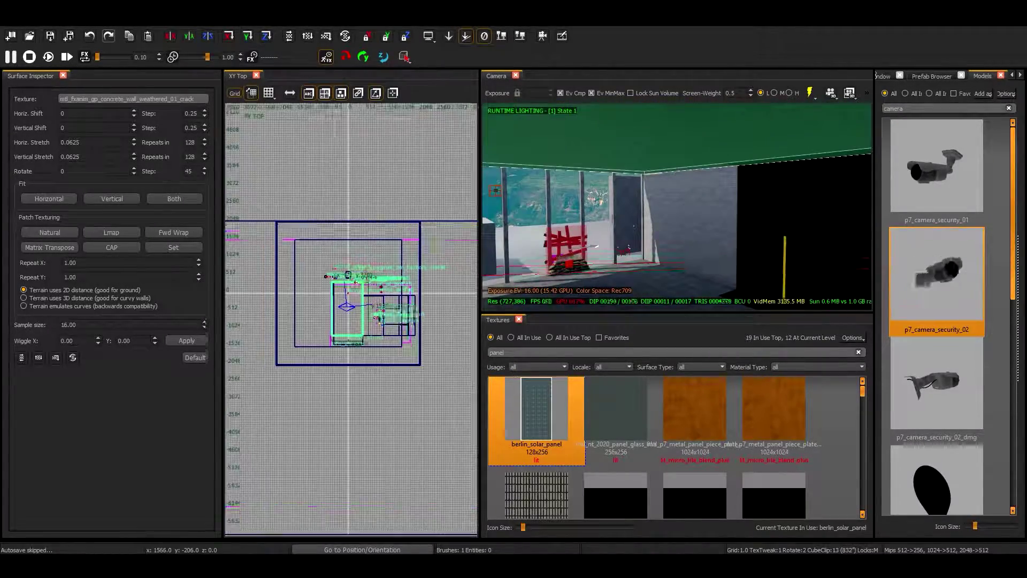
# - Widen a copy of the pillar beside the red barricade so it spans the opening to the next pillar
pyautogui.scroll(5, 342, 330)
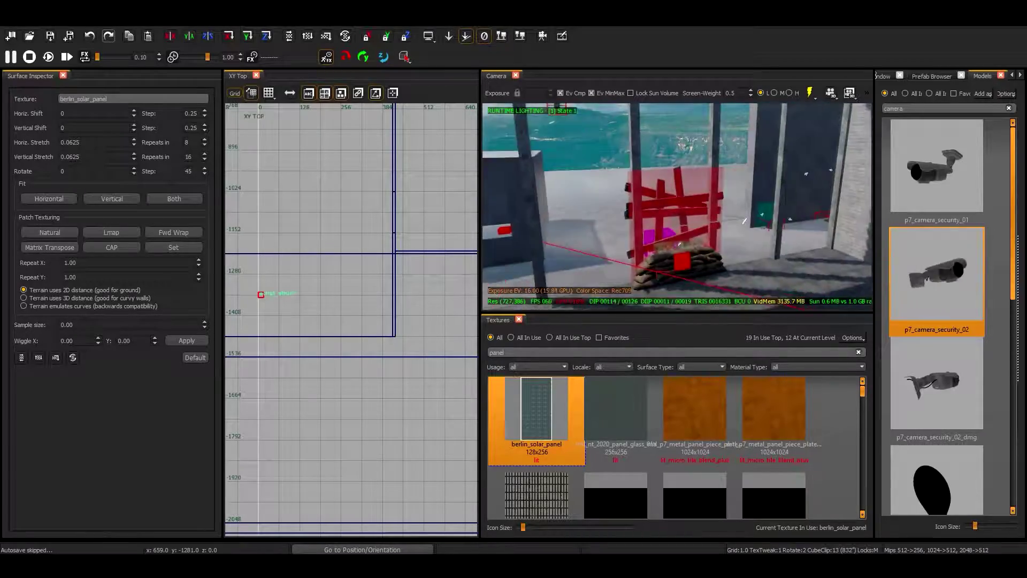
pyautogui.keyDown('shift'); pyautogui.click(632, 225); pyautogui.keyUp('shift')
pyautogui.scroll(2, 348, 244)
pyautogui.moveTo(348, 243); pyautogui.dragTo(383, 223)
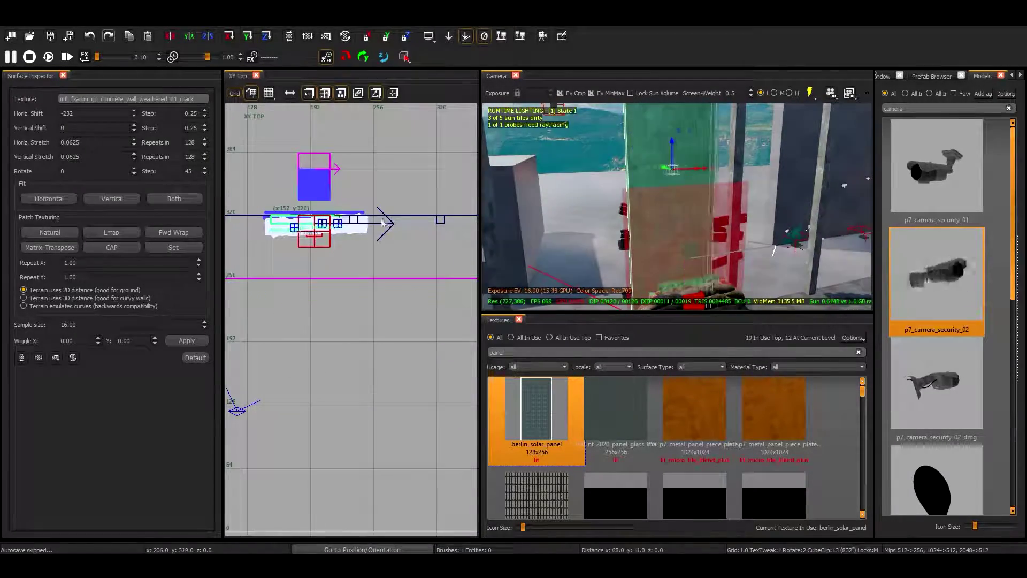
pyautogui.click(317, 217)
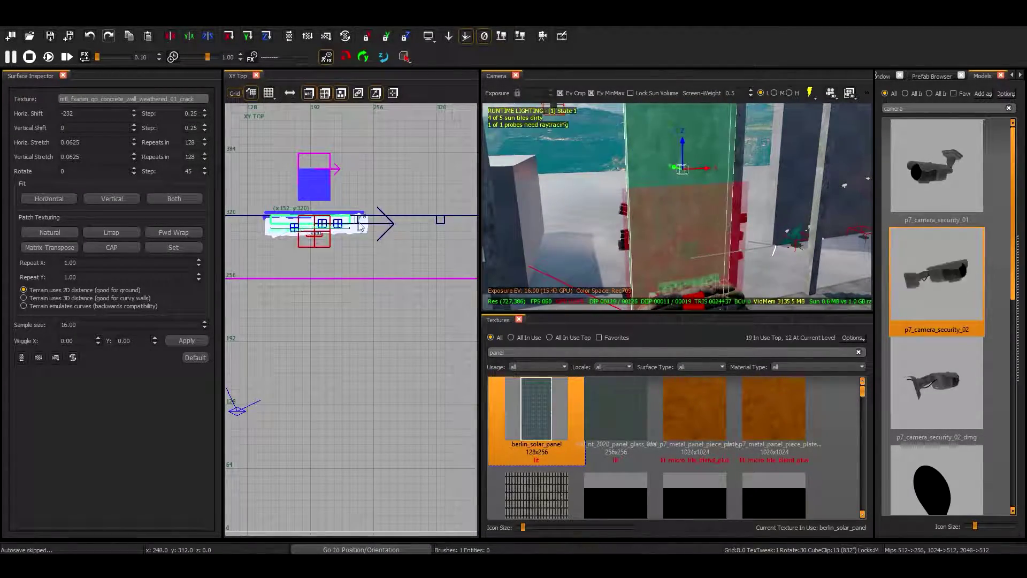
# - Raise the widened brush's lower edge in the front view to leave a thin horizontal beam above the barricade
pyautogui.hotkey('ctrl', 'Tab')
pyautogui.moveTo(356, 424); pyautogui.dragTo(356, 299)
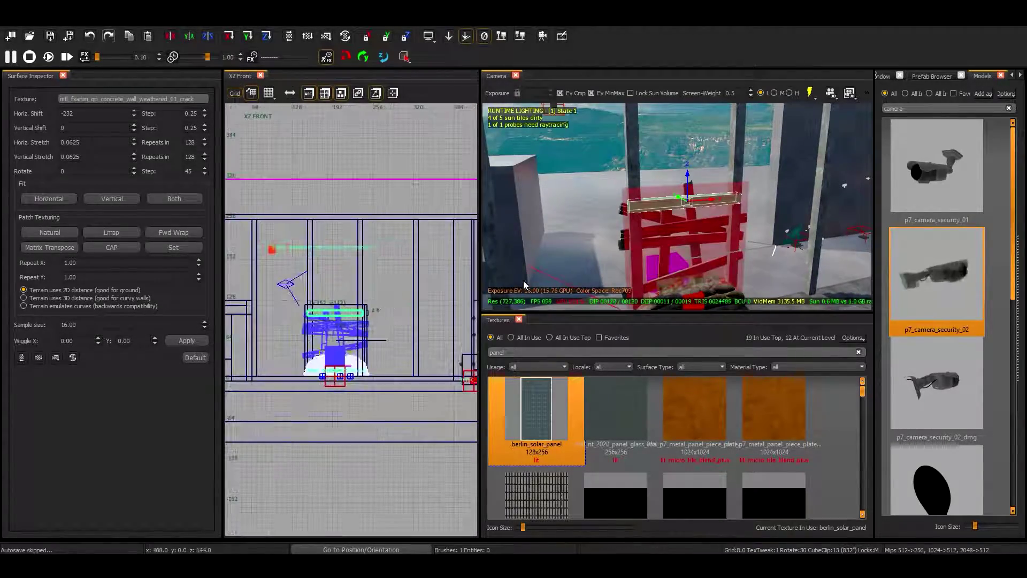
pyautogui.scroll(4, 355, 284)
pyautogui.press('Escape')
# - Extend the horizontal beam along X past the neighbouring pillars to the corner wall
pyautogui.moveTo(642, 203); pyautogui.dragTo(705, 134, button='right')
pyautogui.hotkey('ctrl', 'Tab')
pyautogui.moveTo(663, 203)
pyautogui.mouseDown(button='right')
pyautogui.moveTo(676, 182)
pyautogui.moveTo(668, 199)
pyautogui.mouseUp(button='right')
pyautogui.keyDown('shift'); pyautogui.click(676, 182); pyautogui.keyUp('shift')
pyautogui.scroll(-2, 330, 314)
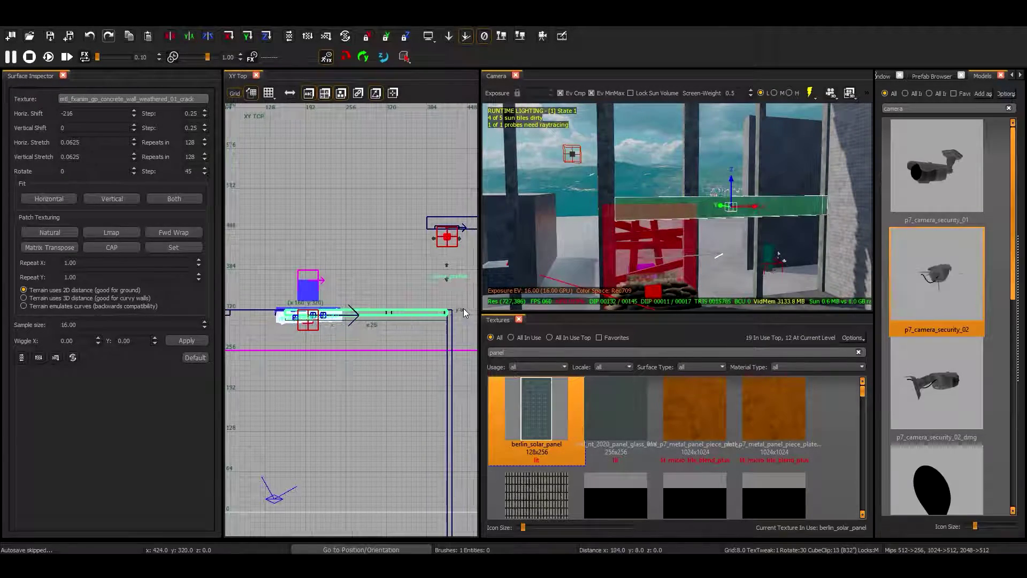
# - Trim the beam brush in the front view to span only the opening past the red barricade, 168 units along X
pyautogui.scroll(-3, 377, 283)
pyautogui.moveTo(343, 279); pyautogui.dragTo(341, 245)
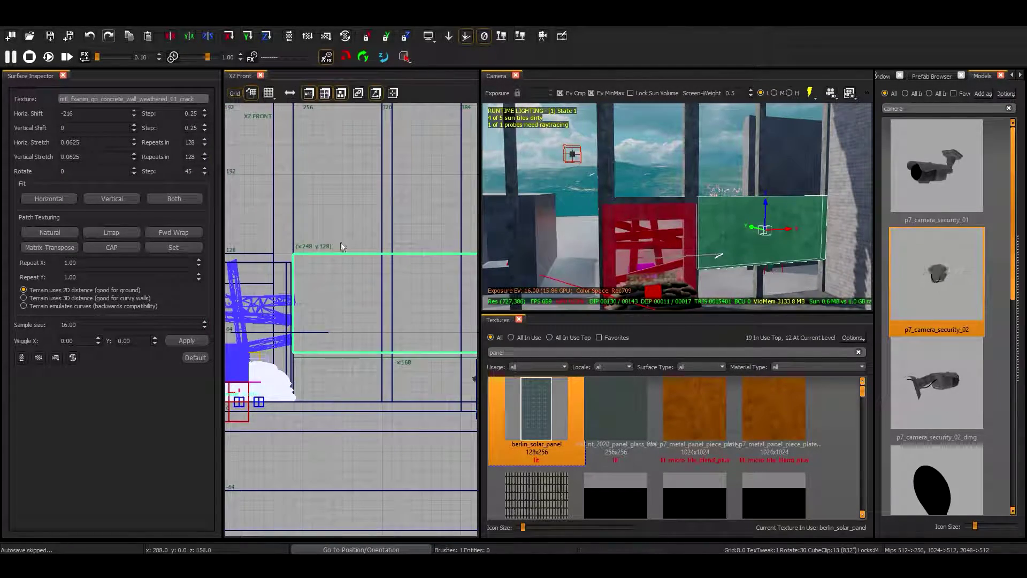
pyautogui.moveTo(368, 378); pyautogui.dragTo(348, 342)
pyautogui.hotkey('ctrl', 'Tab')
# - Refine the grid to 1 unit and thin the brush into a slim horizontal bar across the opening
pyautogui.press('[')
pyautogui.press('[')
pyautogui.moveTo(362, 278); pyautogui.dragTo(375, 386)
pyautogui.press('Escape')
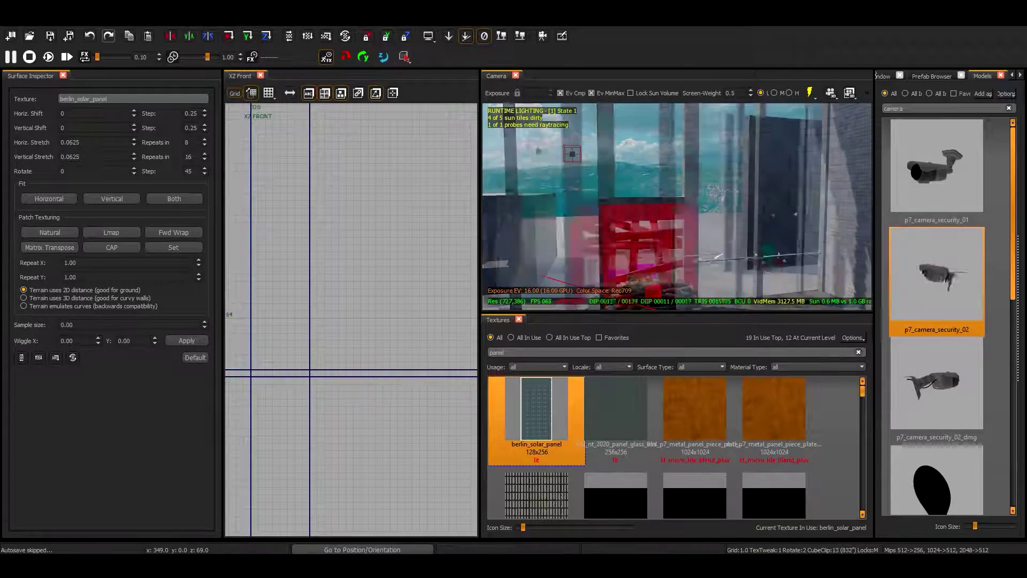
pyautogui.moveTo(642, 257); pyautogui.dragTo(689, 252, button='right')
# - Reselect the slim bar and place copies higher up the opening at Z 124 and Z 252
pyautogui.hotkey('ctrl', 'z')
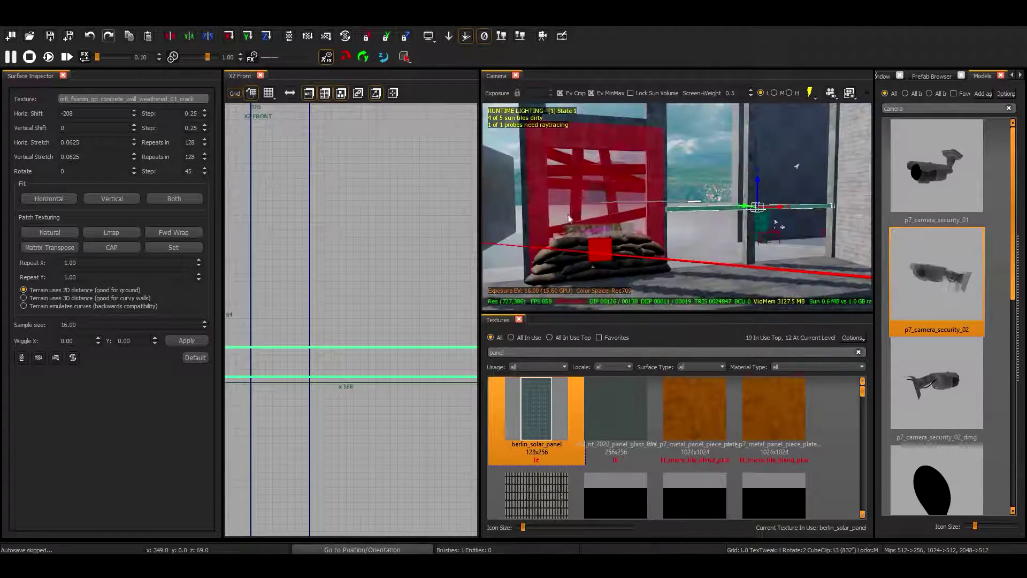
pyautogui.scroll(-3, 373, 305)
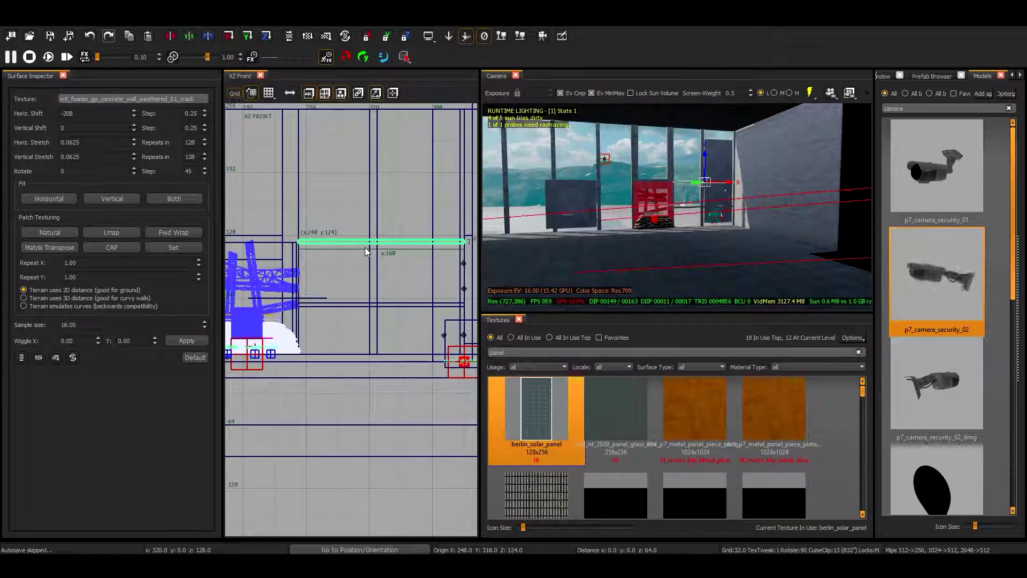
pyautogui.scroll(5, 377, 214)
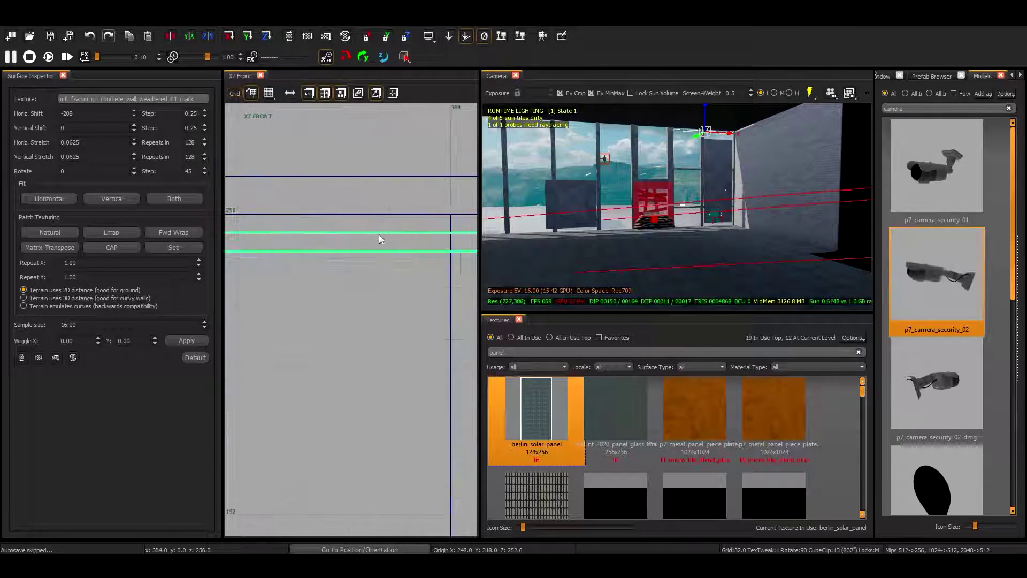
pyautogui.moveTo(588, 182); pyautogui.dragTo(536, 201, button='right')
# - Stretch the topmost bar along X past the other window pillars toward the far corner of the wall
pyautogui.moveTo(392, 293); pyautogui.dragTo(274, 277)
pyautogui.moveTo(687, 182); pyautogui.dragTo(664, 241, button='right')
pyautogui.keyDown('shift'); pyautogui.click(665, 241); pyautogui.keyUp('shift')
pyautogui.moveTo(377, 313); pyautogui.dragTo(327, 315)
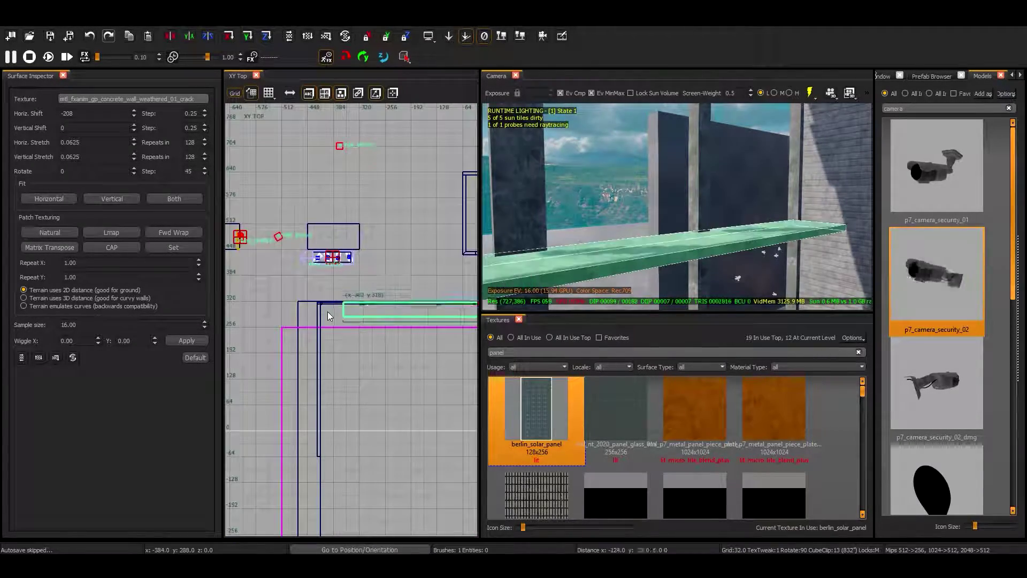
pyautogui.moveTo(615, 225); pyautogui.dragTo(601, 235, button='right')
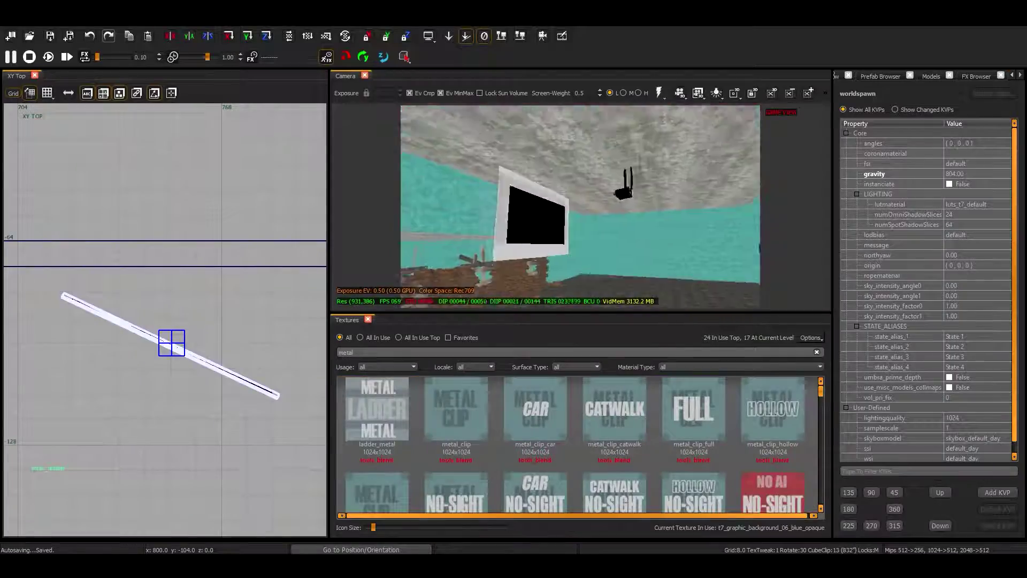
# - Filter the metal textures by floor usage and choose t7_barrel_vintage_metal_bolts as the current texture
pyautogui.scroll(-5, 811, 417)
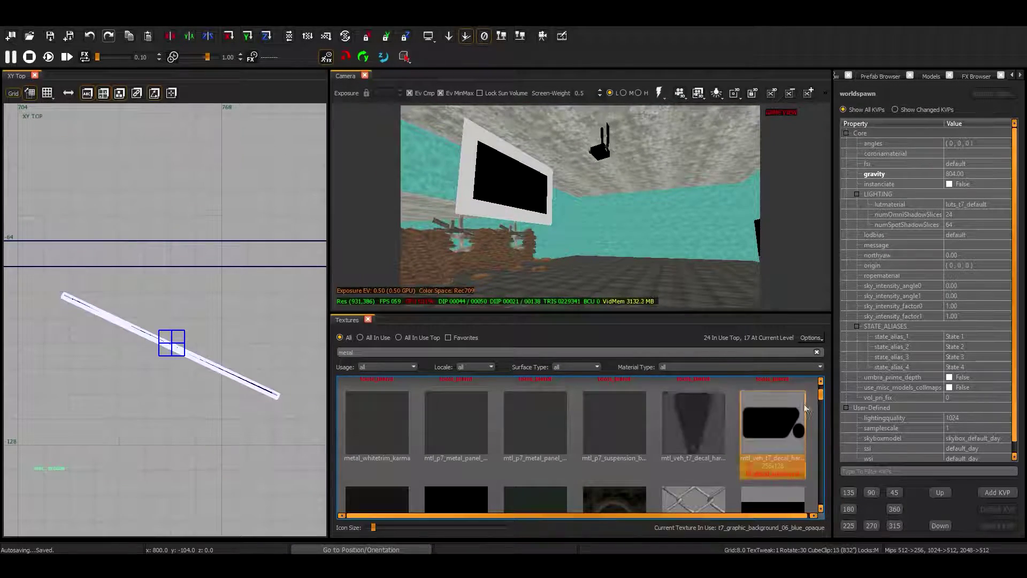
pyautogui.click(399, 368)
pyautogui.click(366, 418)
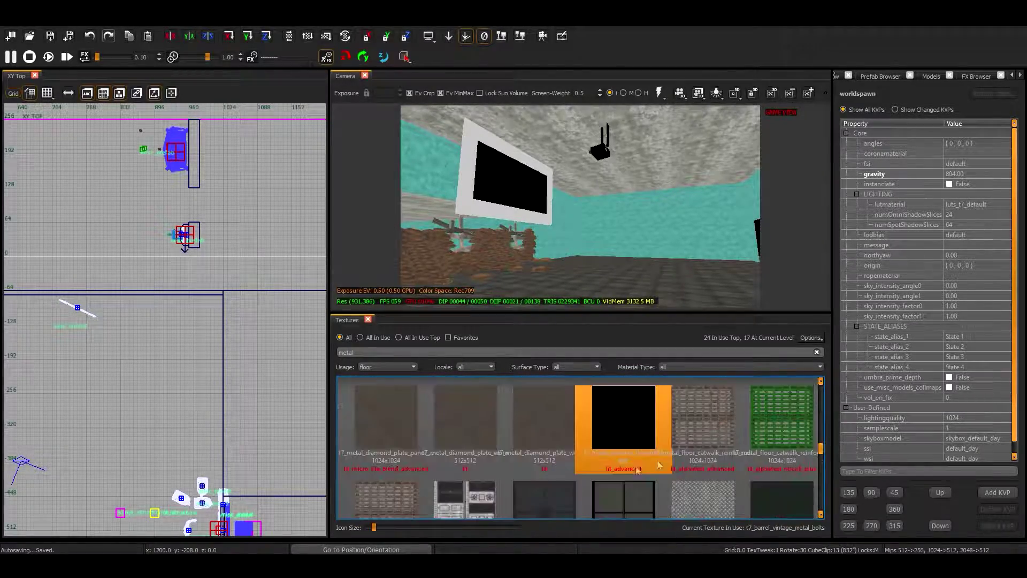
pyautogui.scroll(-3, 165, 321)
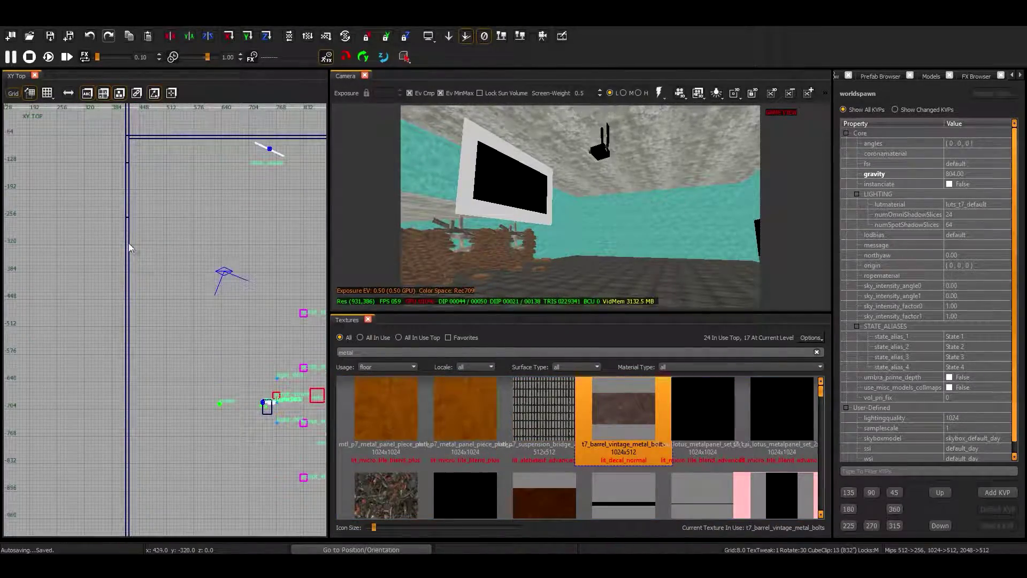
# - Draw a rectangular brush against the room's side wall in the top view, about 344 units wide along X
pyautogui.moveTo(173, 315); pyautogui.dragTo(236, 383)
pyautogui.scroll(5, 131, 278)
pyautogui.moveTo(136, 277); pyautogui.dragTo(142, 257)
pyautogui.scroll(-3, 142, 252)
# - Flatten the new brush in the front view into a low platform on the room floor
pyautogui.hotkey('ctrl', 'Tab')
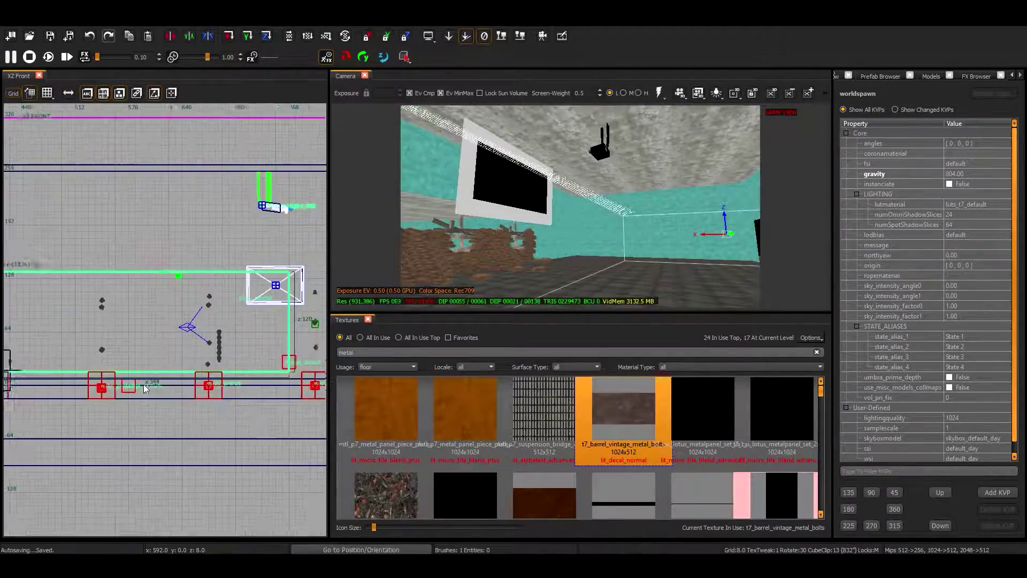
pyautogui.hotkey('ctrl', 'Tab')
pyautogui.scroll(4, 131, 321)
pyautogui.scroll(2, 131, 321)
pyautogui.hotkey('ctrl', 'Tab')
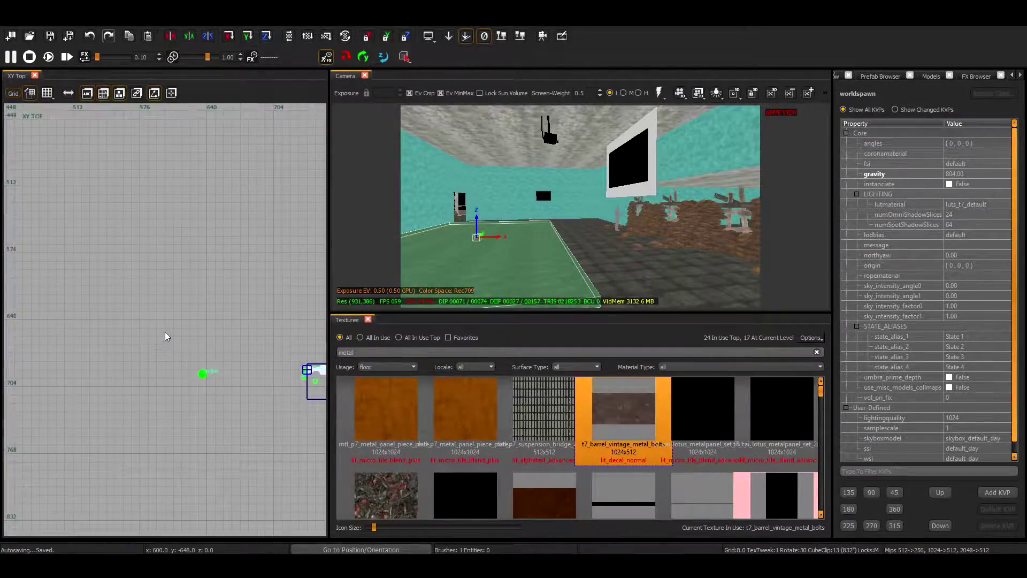
pyautogui.moveTo(165, 336); pyautogui.dragTo(179, 305, button='right')
pyautogui.press('Up')
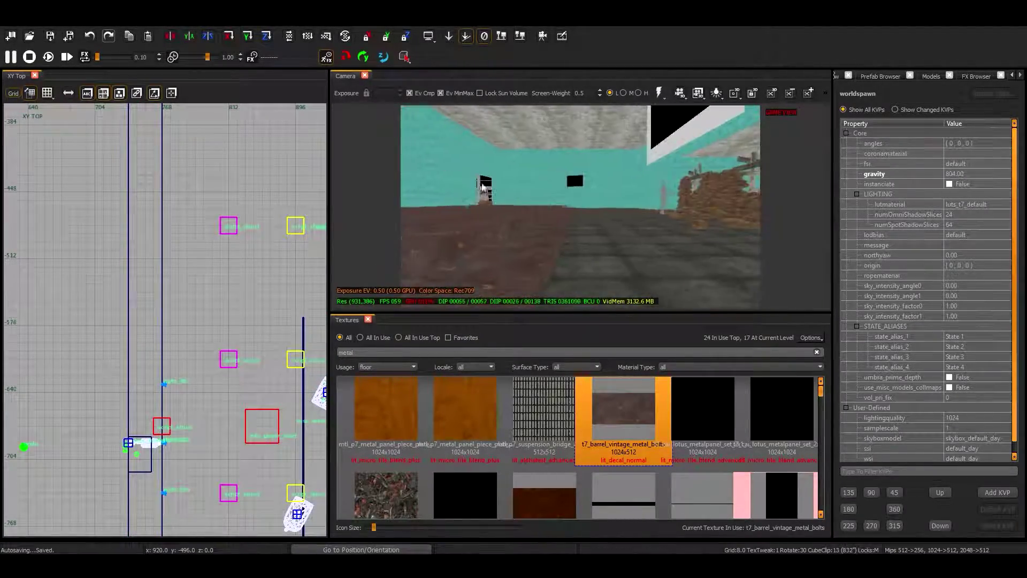
# - Place a p7_cai_chair_security model on the platform and align it near the front edge at X 736
pyautogui.click(933, 78)
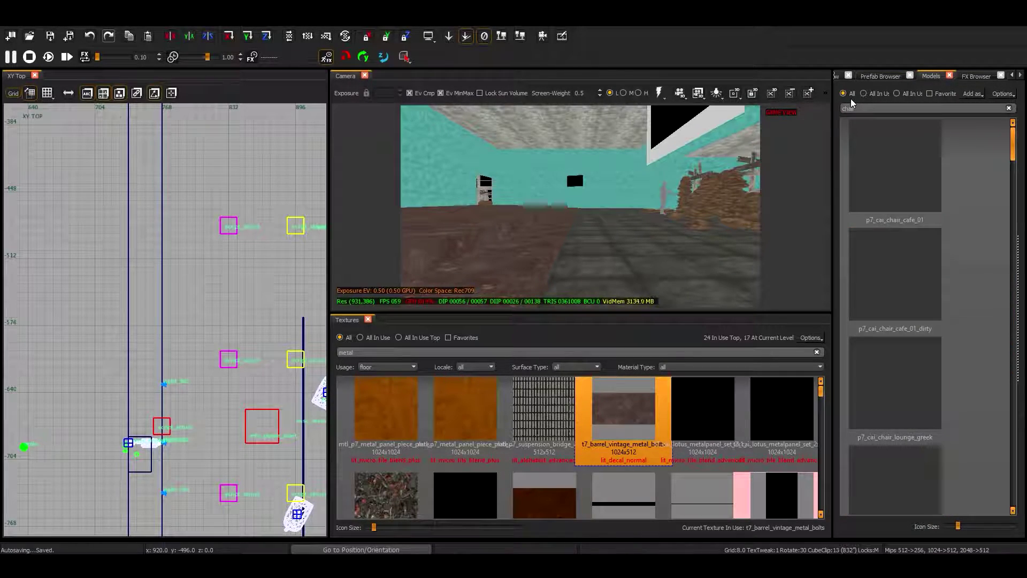
pyautogui.scroll(-3, 905, 186)
pyautogui.moveTo(904, 171); pyautogui.dragTo(554, 237)
pyautogui.moveTo(184, 369); pyautogui.dragTo(155, 389)
pyautogui.hotkey('ctrl', 'Tab')
pyautogui.keyDown('shift'); pyautogui.click(451, 246); pyautogui.keyUp('shift')
# - Duplicate the security chair repeatedly along Y at even 32-unit spacing to form a row on the platform's front edge
pyautogui.hotkey('ctrl', 'Tab')
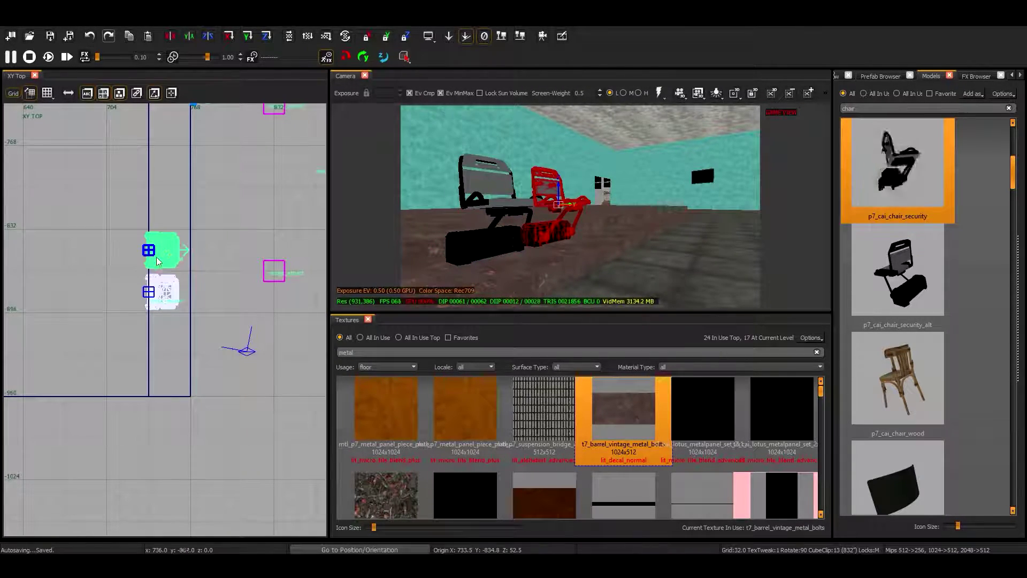
pyautogui.hotkey('ctrl', 'shift', 'Tab')
pyautogui.press('space')
pyautogui.press('space')
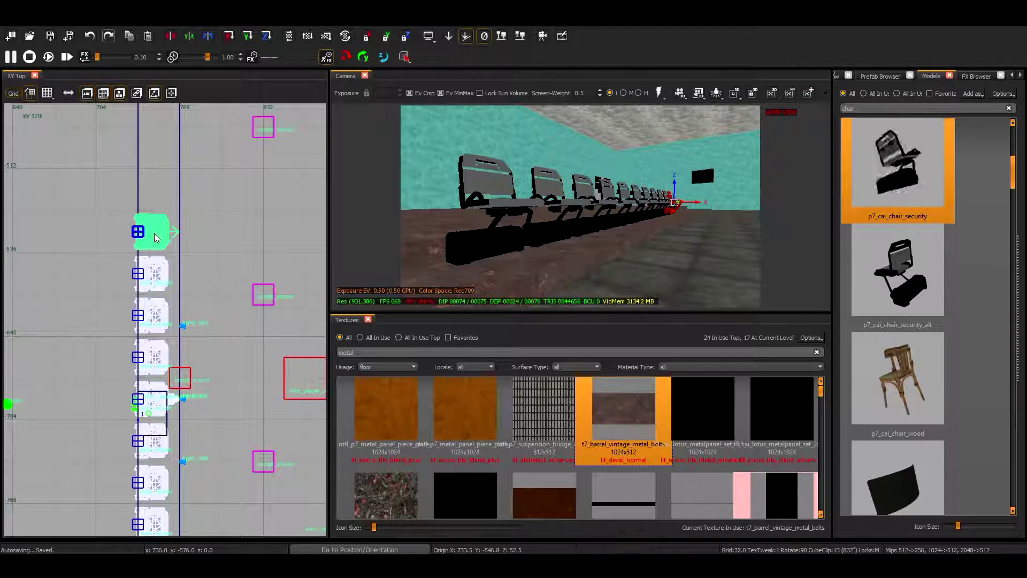
pyautogui.press('space')
pyautogui.hotkey('ctrl', 'shift', 'Tab')
# - Apply the t7_cai_lotus_metalpanel_set_2x1_brushed texture to both the platform and its front step
pyautogui.moveTo(456, 240)
pyautogui.mouseDown(button='right')
pyautogui.moveTo(577, 176)
pyautogui.moveTo(538, 191)
pyautogui.moveTo(562, 192)
pyautogui.moveTo(607, 224)
pyautogui.moveTo(615, 165)
pyautogui.mouseUp(button='right')
pyautogui.click(538, 191)
pyautogui.scroll(-4, 136, 225)
pyautogui.press('Escape')
pyautogui.click(615, 165)
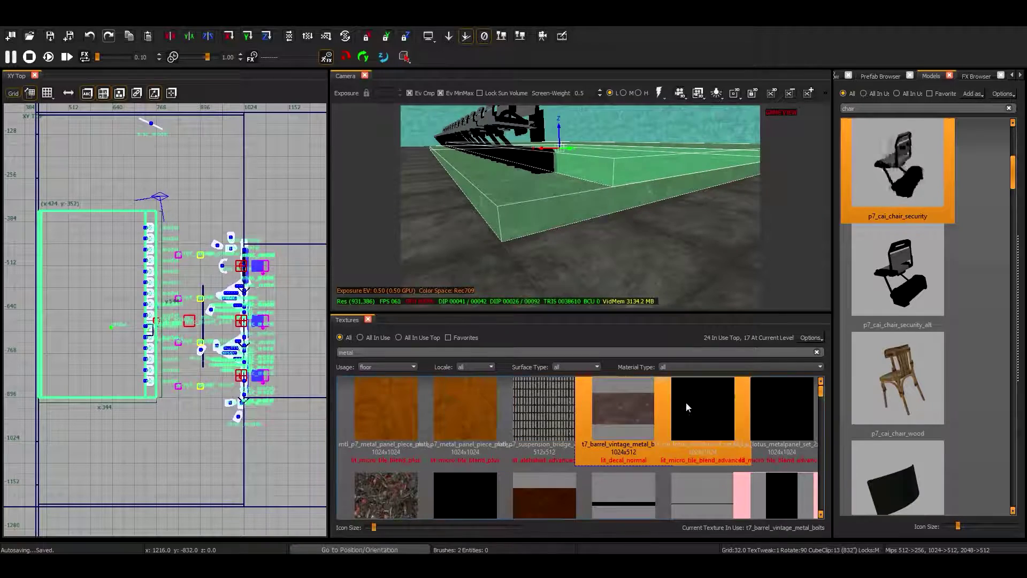
pyautogui.click(702, 410)
pyautogui.press('Escape')
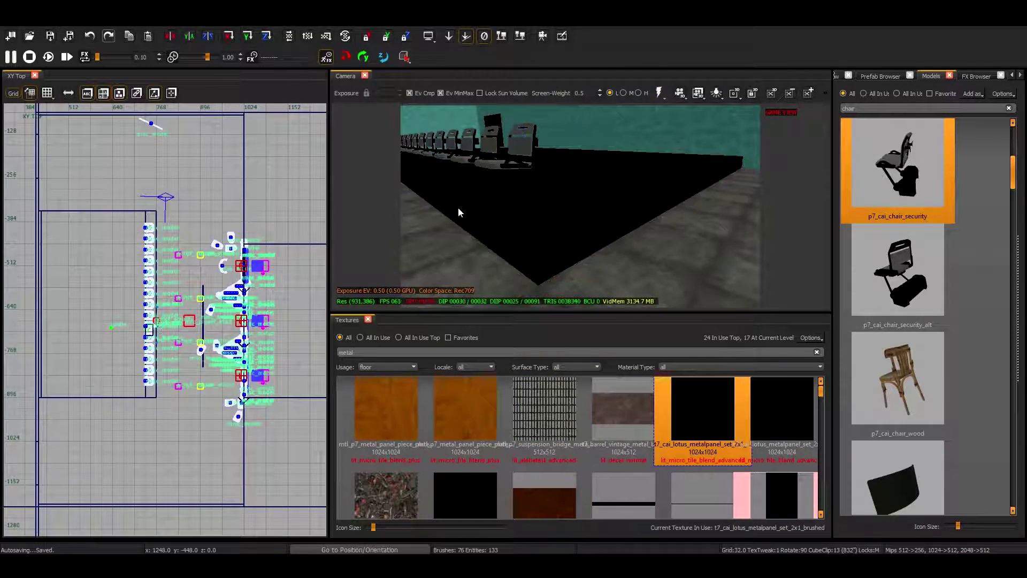
# - Search the entities for light and place a light entity near the end of the platform
pyautogui.click(883, 76)
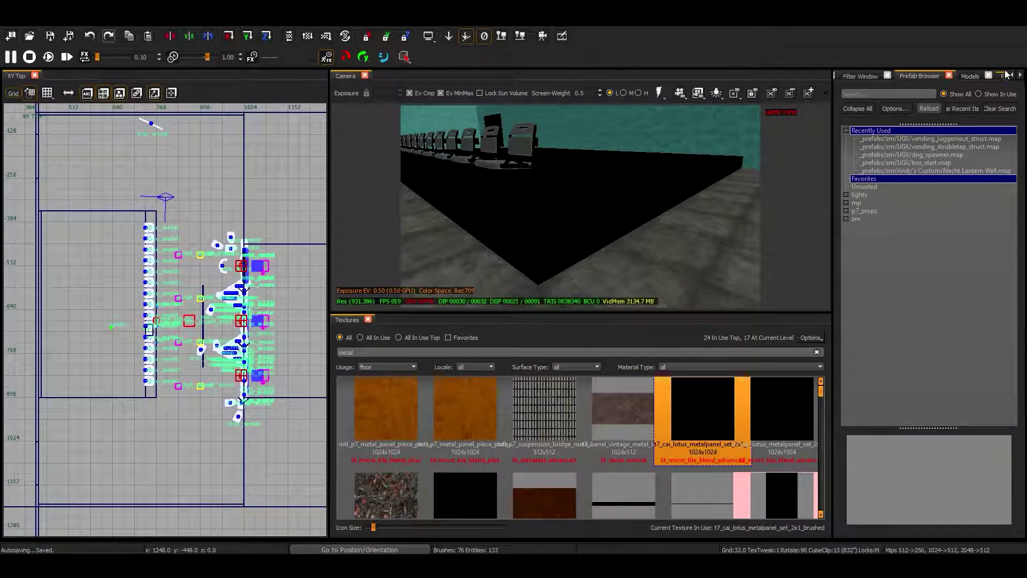
pyautogui.click(870, 76)
pyautogui.click(867, 93)
pyautogui.write('light')
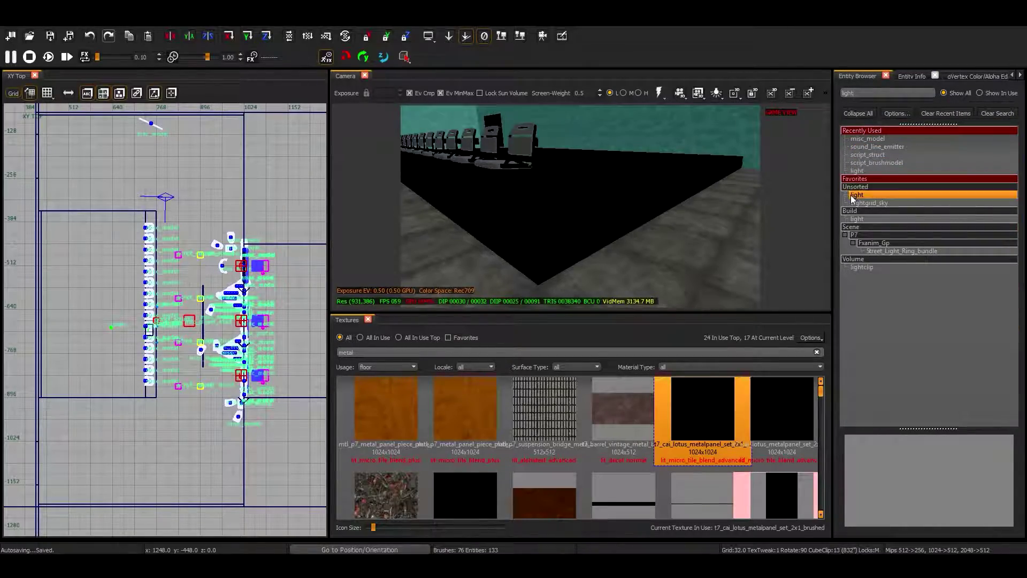
pyautogui.moveTo(854, 198); pyautogui.dragTo(124, 210)
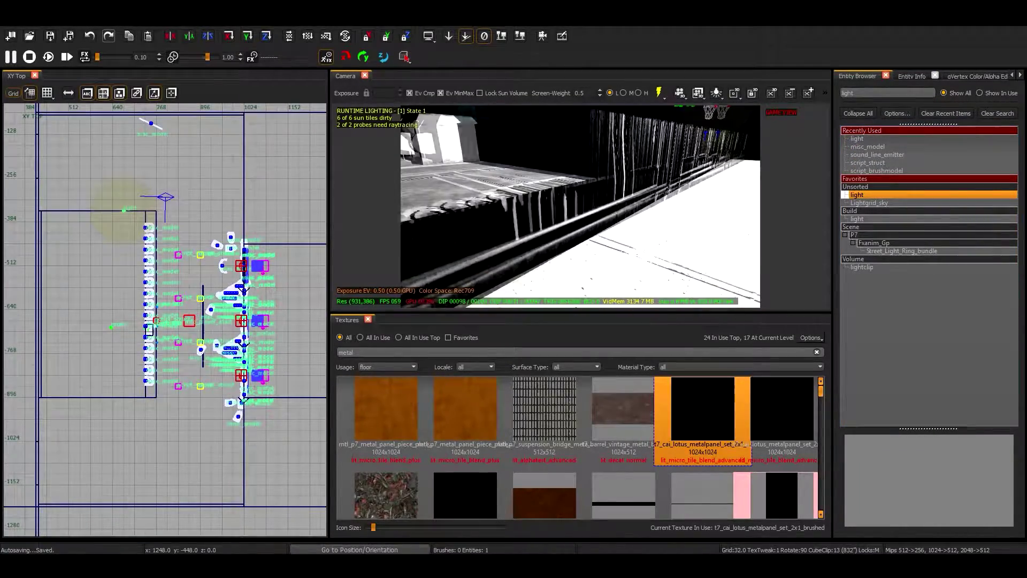
# - Set the new light's stops to 4.90 and its radius to 195
pyautogui.scroll(-1, 289, 238)
pyautogui.press('n')
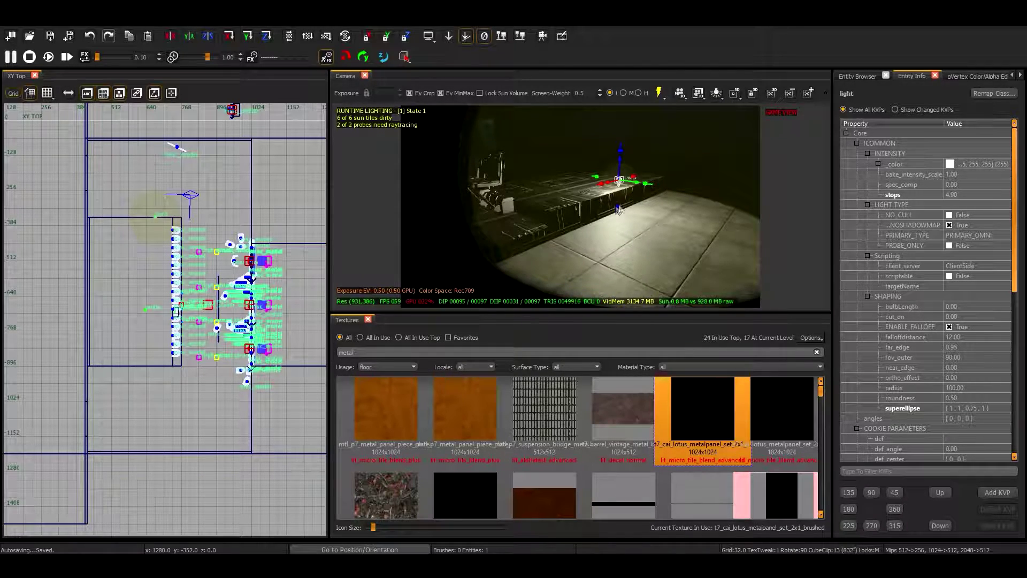
pyautogui.rightClick(618, 209)
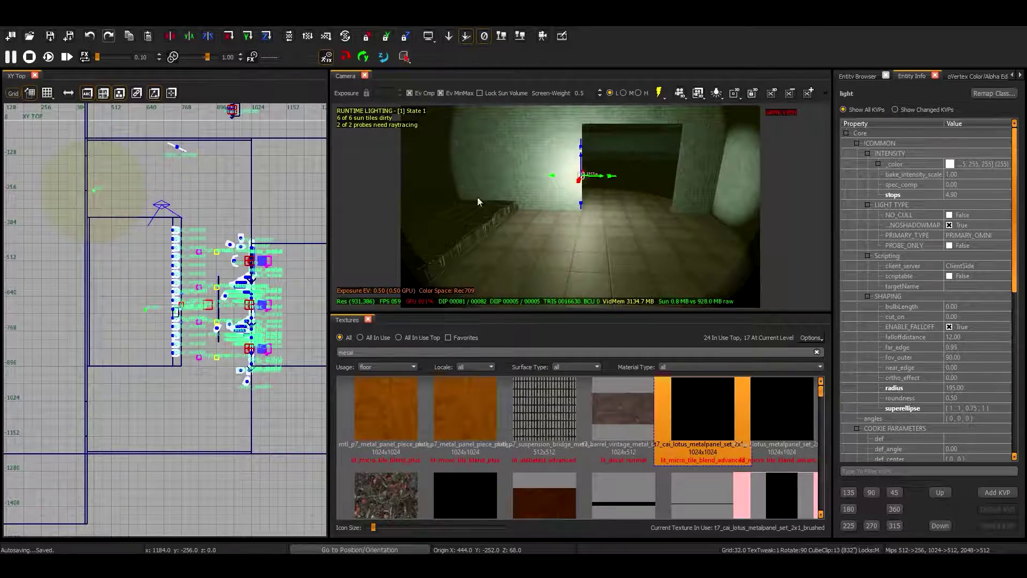
# - Move the light to the platform's wall-side corner and raise it to origin 444, -316, 132
pyautogui.scroll(2, 123, 279)
pyautogui.scroll(1, 169, 348)
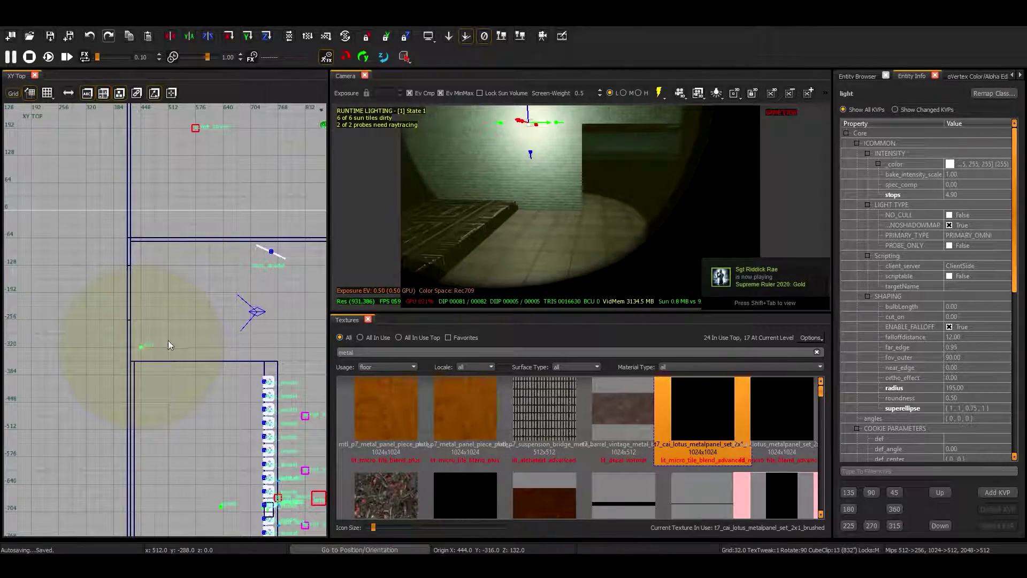
pyautogui.scroll(-1, 164, 356)
# - Place copies of the light near the platform's other corners
pyautogui.click(176, 431)
pyautogui.moveTo(561, 182); pyautogui.dragTo(560, 183, button='right')
pyautogui.press('Escape')
pyautogui.click(254, 243)
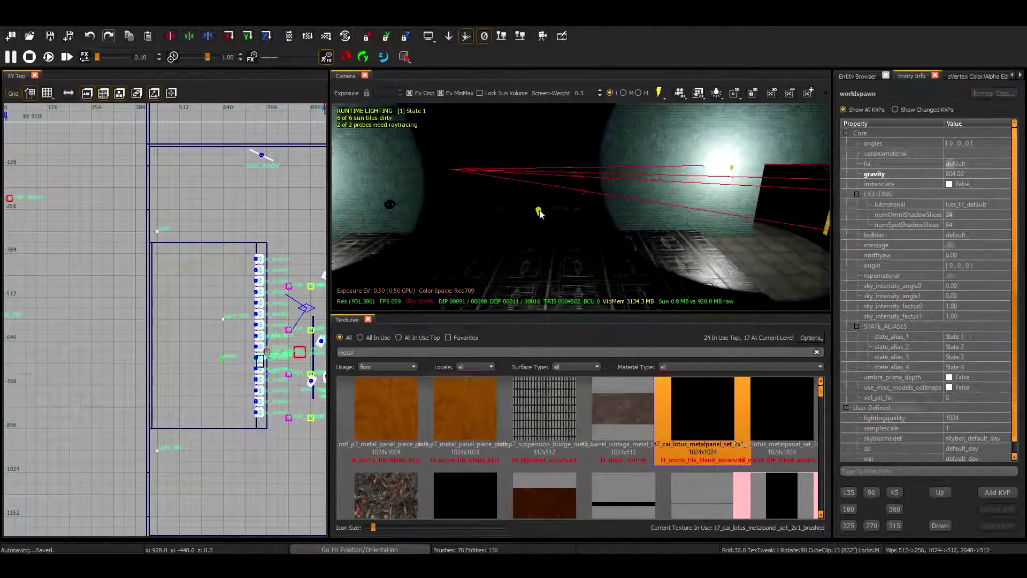
pyautogui.moveTo(262, 237); pyautogui.dragTo(265, 447)
# - Select the platform's upper tier and the security chair at the near end of the row, and clear the selection
pyautogui.moveTo(596, 266); pyautogui.dragTo(597, 266, button='right')
pyautogui.keyDown('shift'); pyautogui.click(596, 266); pyautogui.keyUp('shift')
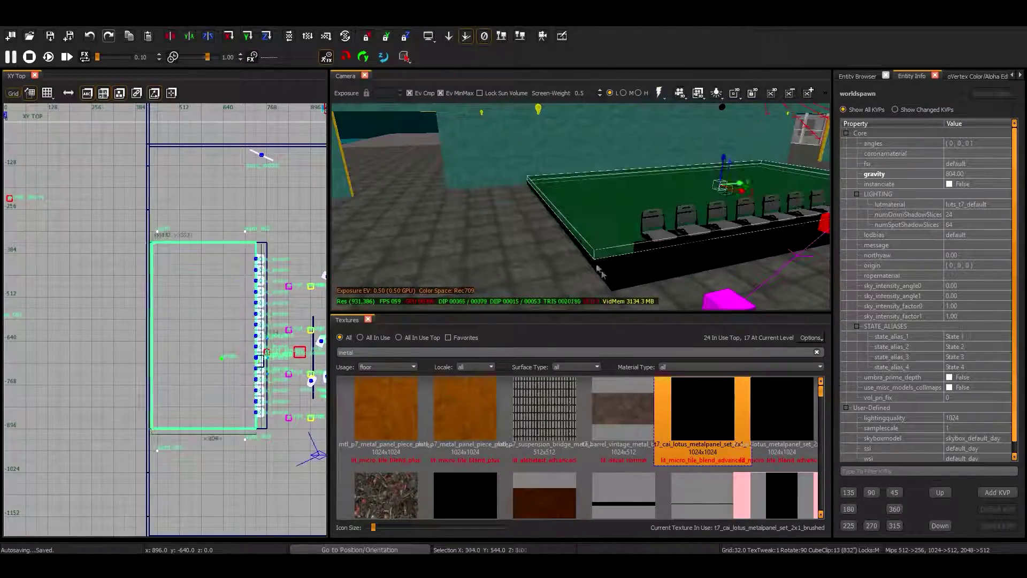
pyautogui.keyDown('shift'); pyautogui.click(562, 238); pyautogui.keyUp('shift')
pyautogui.scroll(-1, 254, 358)
pyautogui.moveTo(254, 357); pyautogui.dragTo(275, 262, button='right')
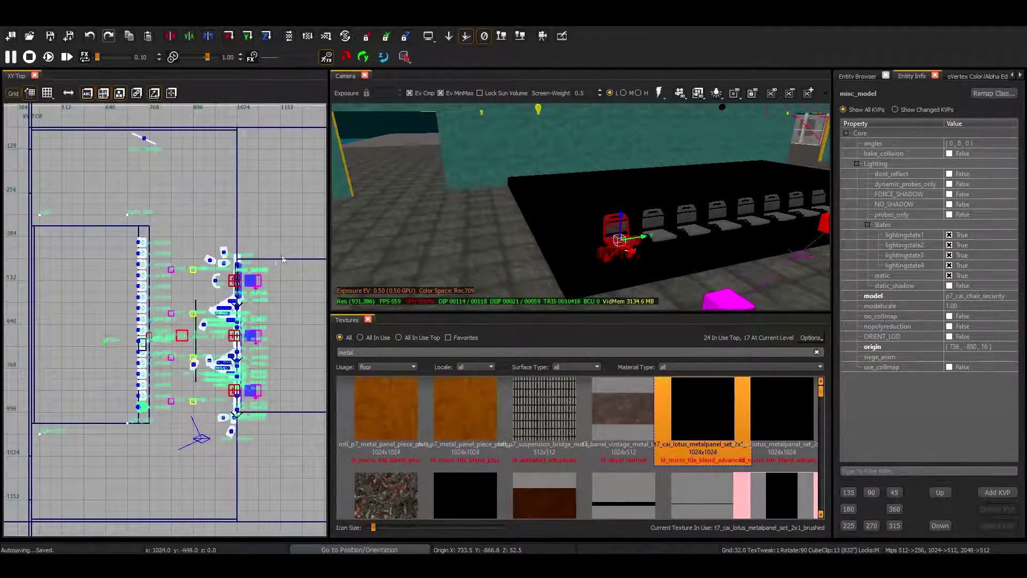
pyautogui.press('Escape')
pyautogui.moveTo(599, 154); pyautogui.dragTo(598, 154, button='right')
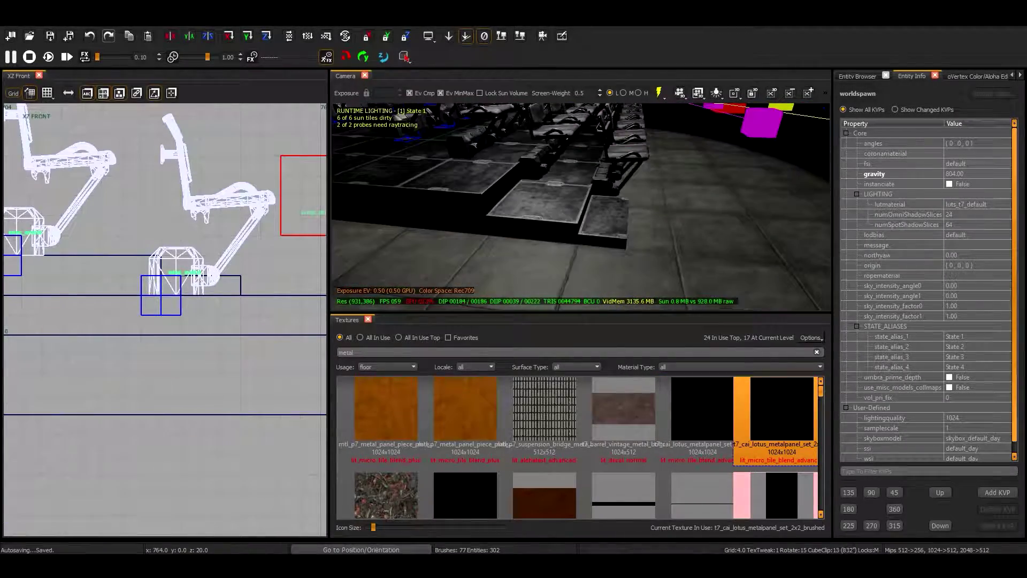
# - Stack copies of the platform tier upward in the front view, shortening each so its edge supports the next chair row
pyautogui.scroll(-2, 234, 287)
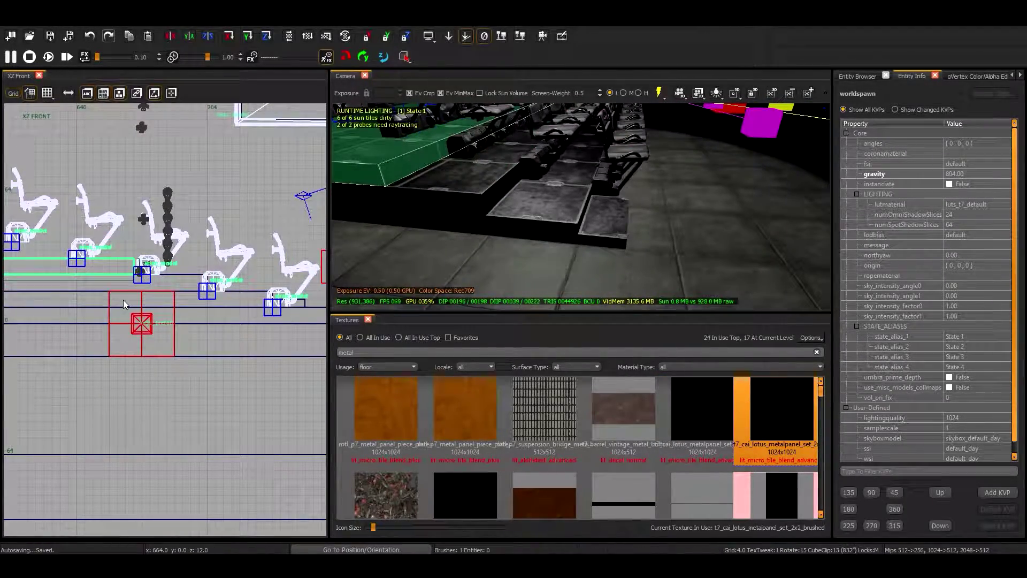
pyautogui.scroll(-2, 123, 304)
pyautogui.scroll(2, 156, 295)
pyautogui.moveTo(83, 315); pyautogui.dragTo(127, 303, button='right')
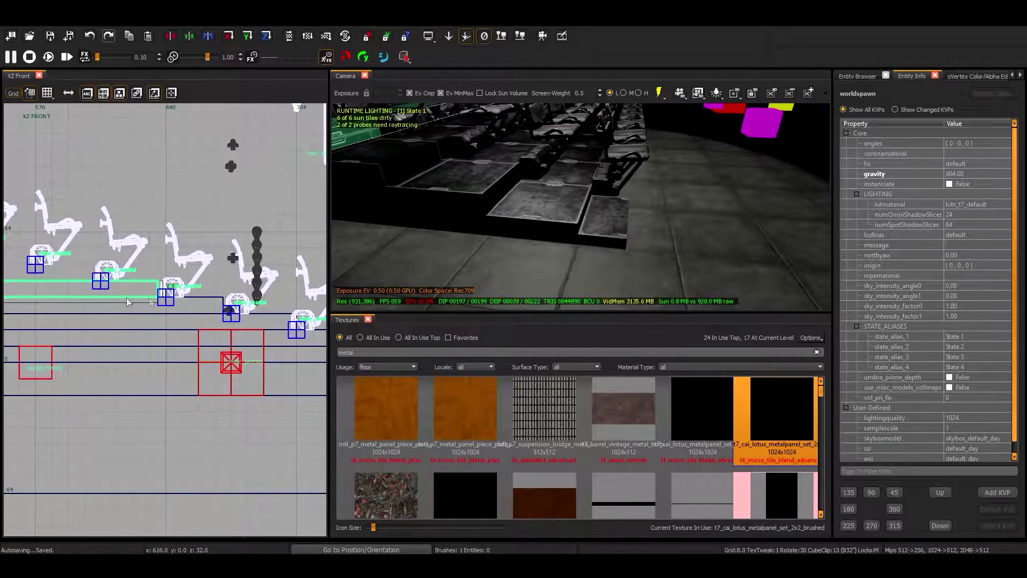
pyautogui.moveTo(68, 259); pyautogui.dragTo(115, 305, button='right')
pyautogui.scroll(2, 168, 284)
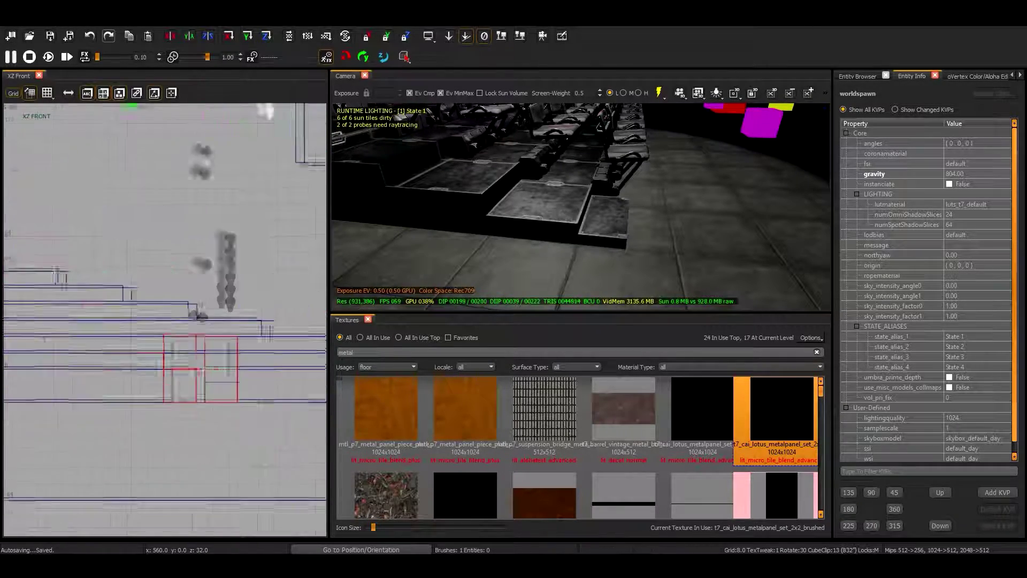
pyautogui.scroll(-3, 133, 281)
pyautogui.scroll(4, 80, 278)
pyautogui.scroll(2, 134, 289)
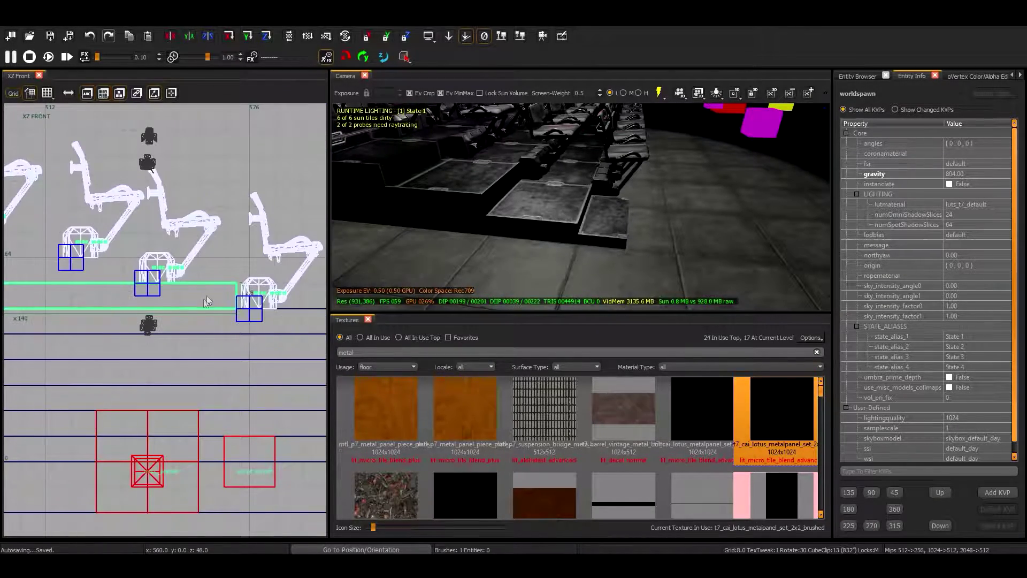
# - Add the remaining shortened platform tiers up to the highest chair row, finishing with a top tier at about Z 88
pyautogui.moveTo(178, 271); pyautogui.dragTo(206, 317)
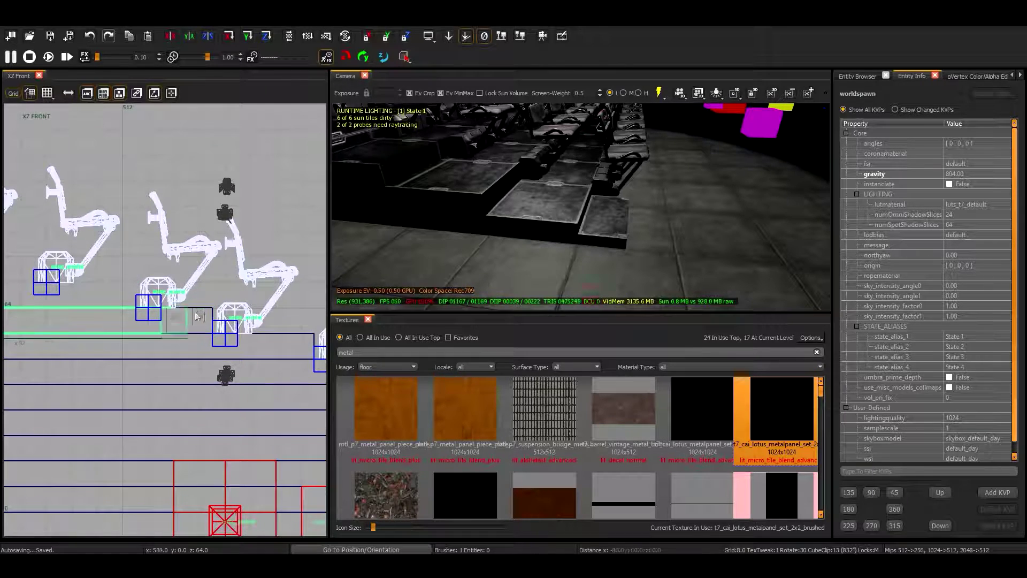
pyautogui.moveTo(98, 365); pyautogui.dragTo(264, 310)
pyautogui.moveTo(60, 364); pyautogui.dragTo(236, 315)
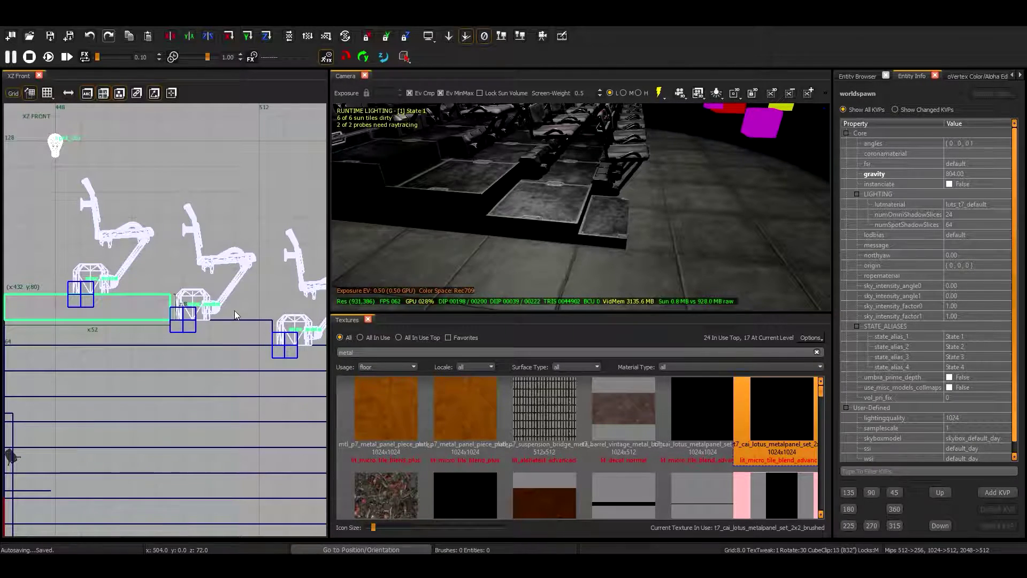
pyautogui.moveTo(93, 286); pyautogui.dragTo(111, 278)
pyautogui.press('Down')
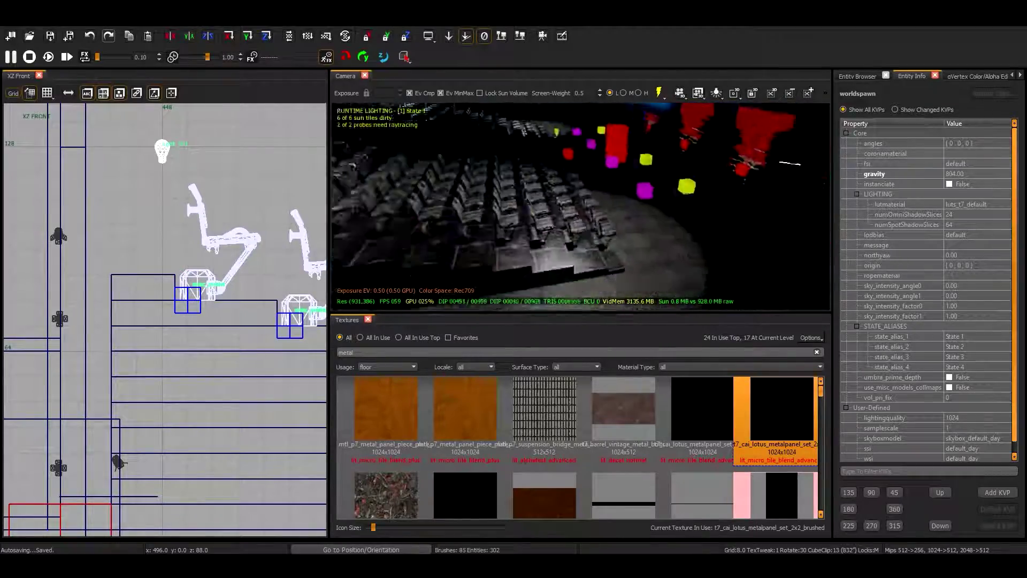
# - Extend the platform tiers back to the wall, and move the default character model onto the top tier beside the chairs
pyautogui.click(419, 236)
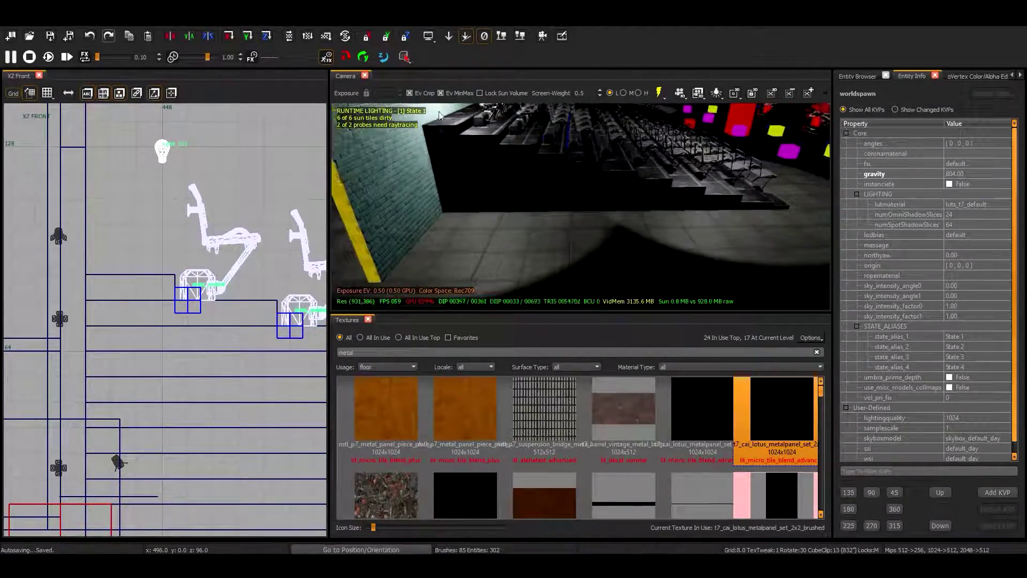
pyautogui.hotkey('ctrl', 'Tab')
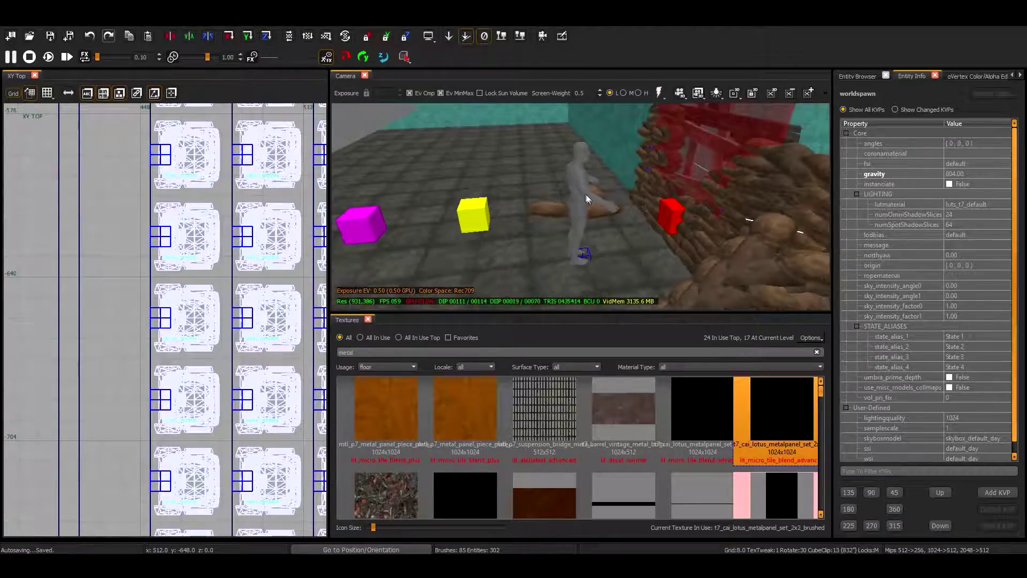
pyautogui.click(586, 193)
pyautogui.scroll(-3, 203, 262)
pyautogui.moveTo(214, 263); pyautogui.dragTo(192, 263)
pyautogui.scroll(3, 193, 263)
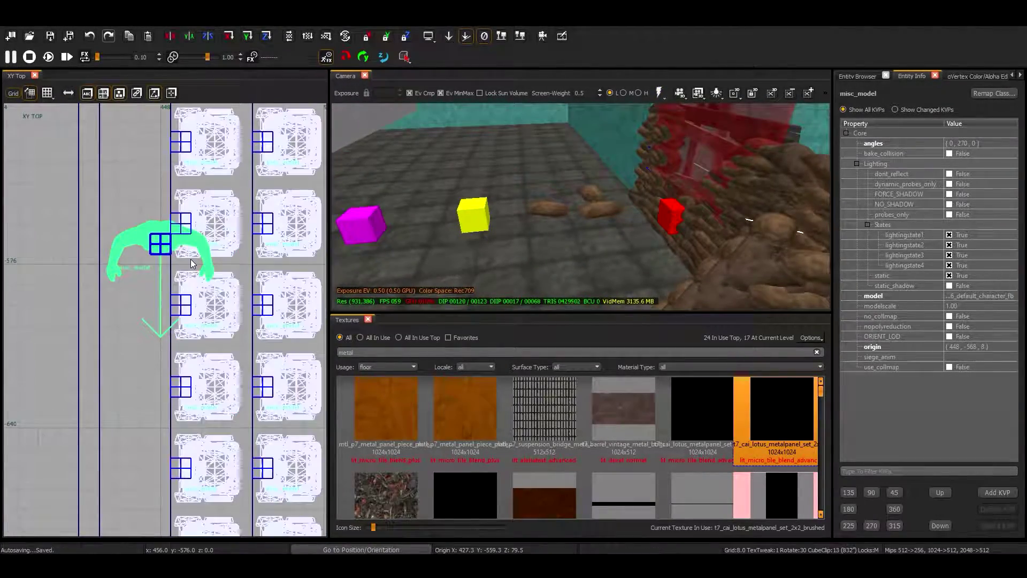
pyautogui.scroll(-2, 194, 261)
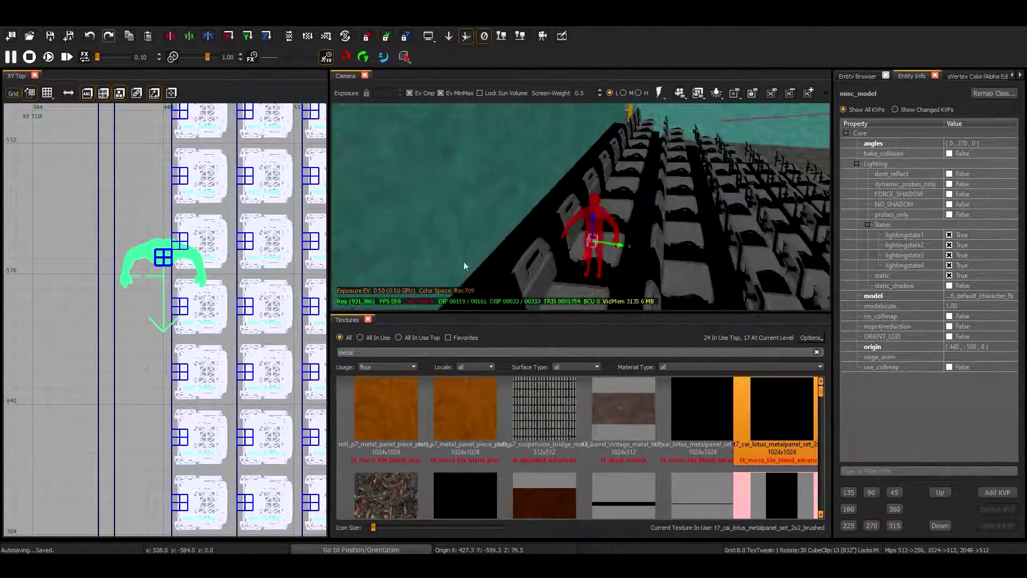
pyautogui.hotkey('ctrl', 'Tab')
pyautogui.moveTo(166, 434); pyautogui.dragTo(165, 270)
# - Draw a step block 16 × 32 units and 4 units high against the front corner of the bottom tier at Y -960
pyautogui.click(473, 204)
pyautogui.moveTo(473, 204); pyautogui.dragTo(741, 240)
pyautogui.scroll(1, 164, 240)
pyautogui.moveTo(164, 240); pyautogui.dragTo(216, 241)
pyautogui.moveTo(209, 241); pyautogui.dragTo(125, 243, button='right')
pyautogui.moveTo(524, 176)
pyautogui.mouseDown(button='right')
pyautogui.moveTo(536, 107)
pyautogui.moveTo(555, 231)
pyautogui.mouseUp(button='right')
pyautogui.keyDown('shift'); pyautogui.click(555, 232); pyautogui.keyUp('shift')
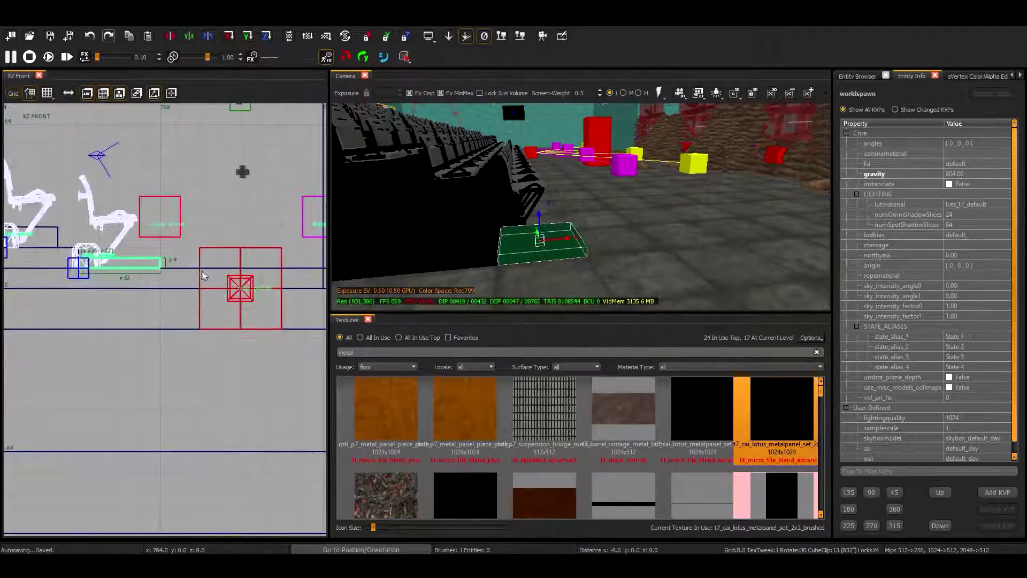
pyautogui.press('f')
pyautogui.hotkey('ctrl', 'Tab')
pyautogui.hotkey('ctrl', 'Tab')
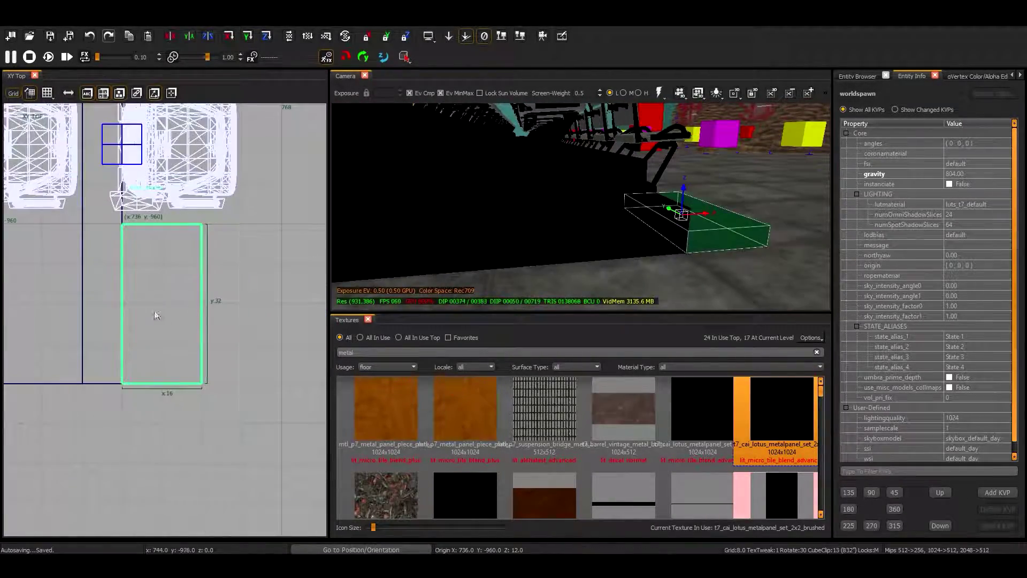
# - Extend the bottom tier's front edge to X 760 and shift the step block forward to meet it
pyautogui.moveTo(553, 241); pyautogui.dragTo(567, 214, button='right')
pyautogui.keyDown('shift'); pyautogui.click(556, 225); pyautogui.keyUp('shift')
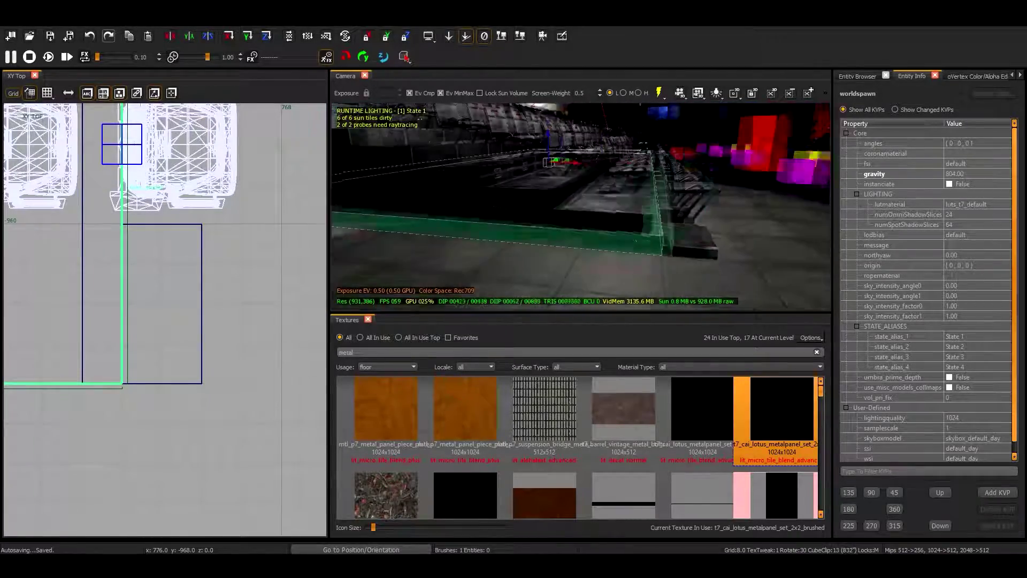
pyautogui.moveTo(172, 282); pyautogui.dragTo(187, 283)
pyautogui.moveTo(561, 239); pyautogui.dragTo(670, 259, button='right')
pyautogui.keyDown('shift'); pyautogui.click(670, 259); pyautogui.keyUp('shift')
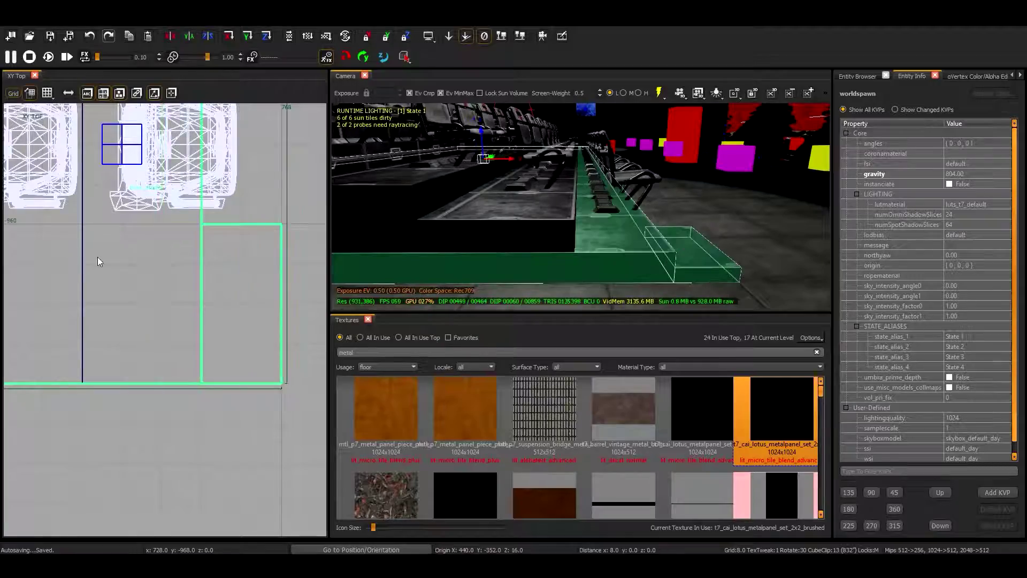
pyautogui.press('Escape')
# - Select the security chairs in all rows and shift them forward to line up with the tiers' front edges
pyautogui.moveTo(578, 214)
pyautogui.mouseDown(button='right')
pyautogui.moveTo(596, 191)
pyautogui.moveTo(564, 159)
pyautogui.mouseUp(button='right')
pyautogui.hotkey('ctrl', 'z')
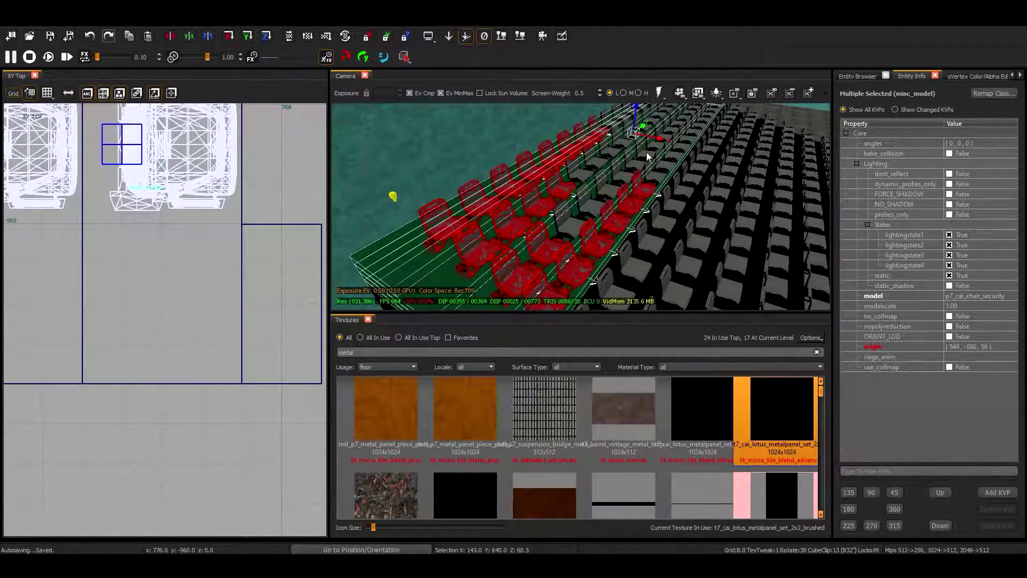
pyautogui.moveTo(585, 234); pyautogui.dragTo(703, 221, button='right')
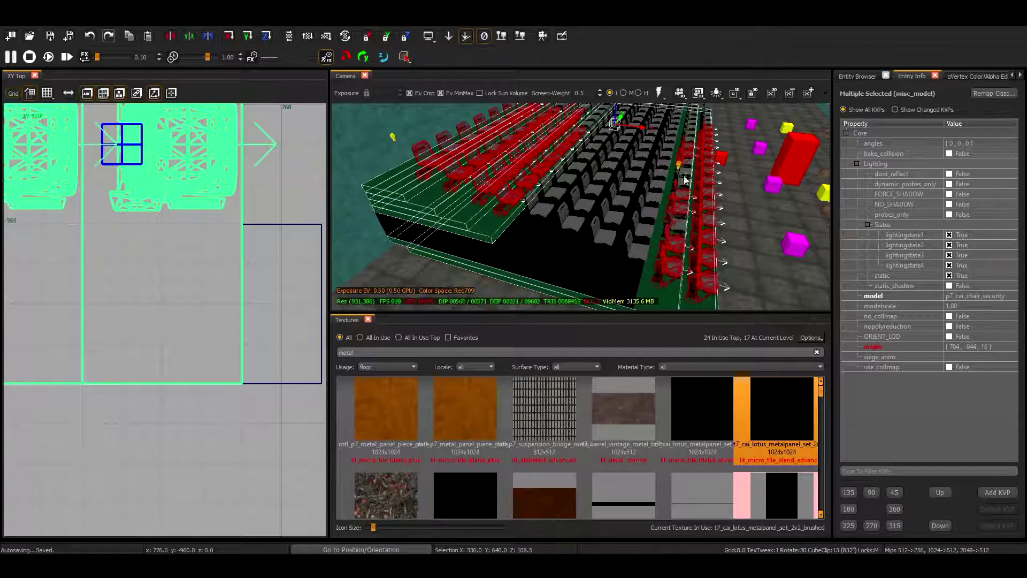
pyautogui.moveTo(670, 164); pyautogui.dragTo(341, 226, button='right')
pyautogui.scroll(-1, 236, 193)
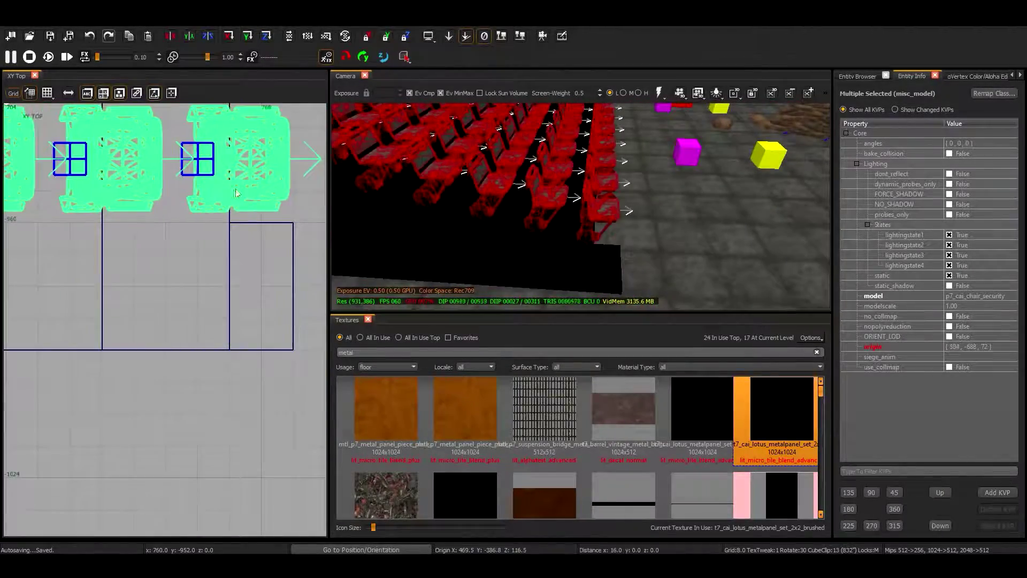
pyautogui.press('Up')
pyautogui.press('Escape')
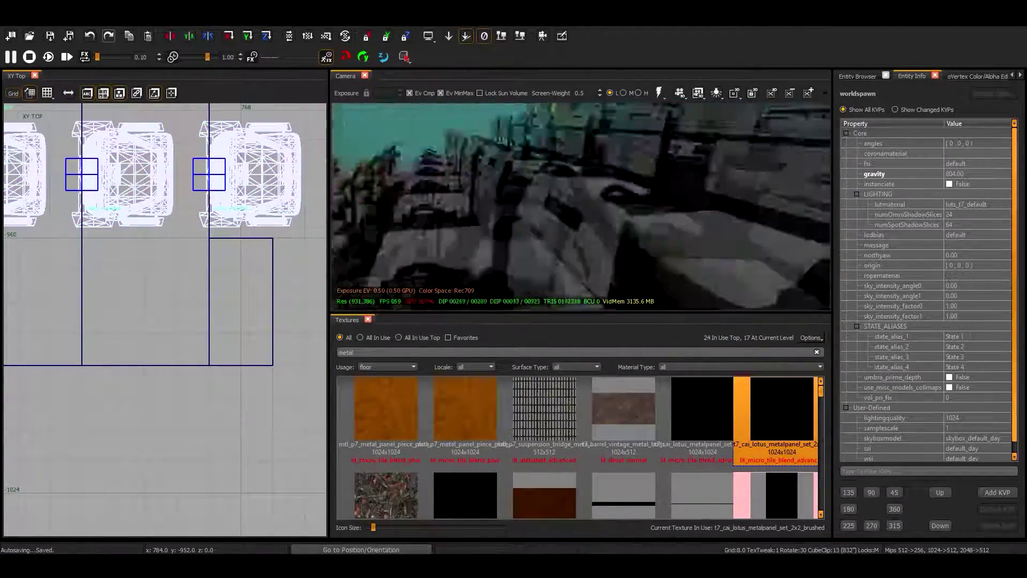
# - Copy the step block to the platform's opposite end at Y -352 and onto the next two tiers at Z 20 and Z 28
pyautogui.scroll(-3, 262, 293)
pyautogui.scroll(4, 183, 241)
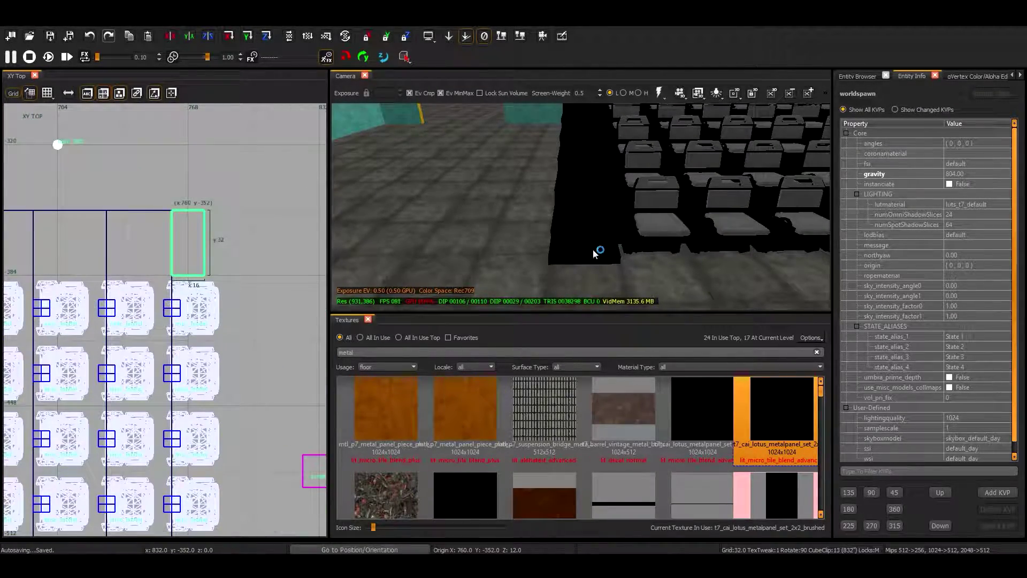
pyautogui.hotkey('ctrl', 'Tab')
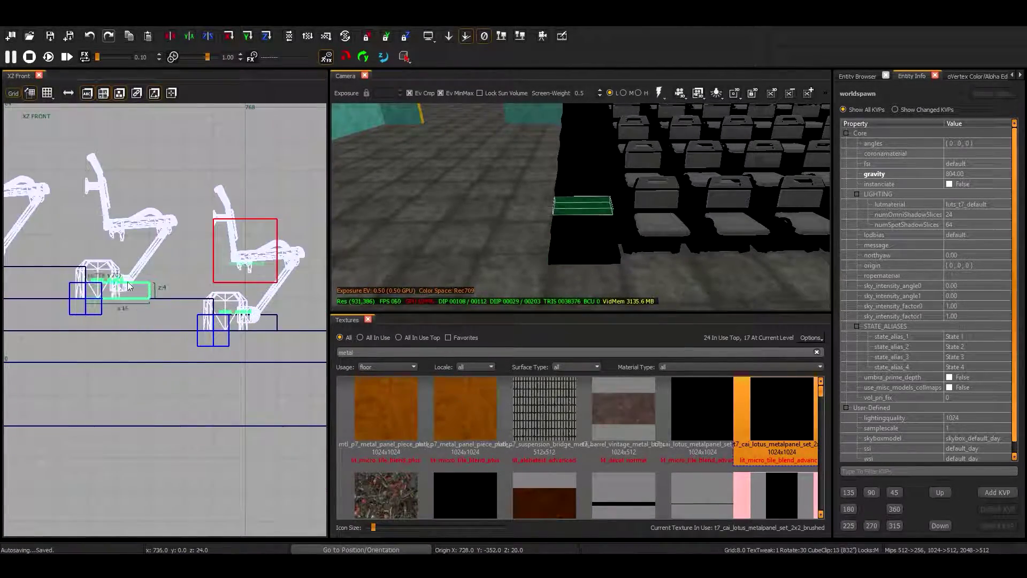
pyautogui.moveTo(130, 288); pyautogui.dragTo(161, 307, button='right')
pyautogui.scroll(2, 56, 276)
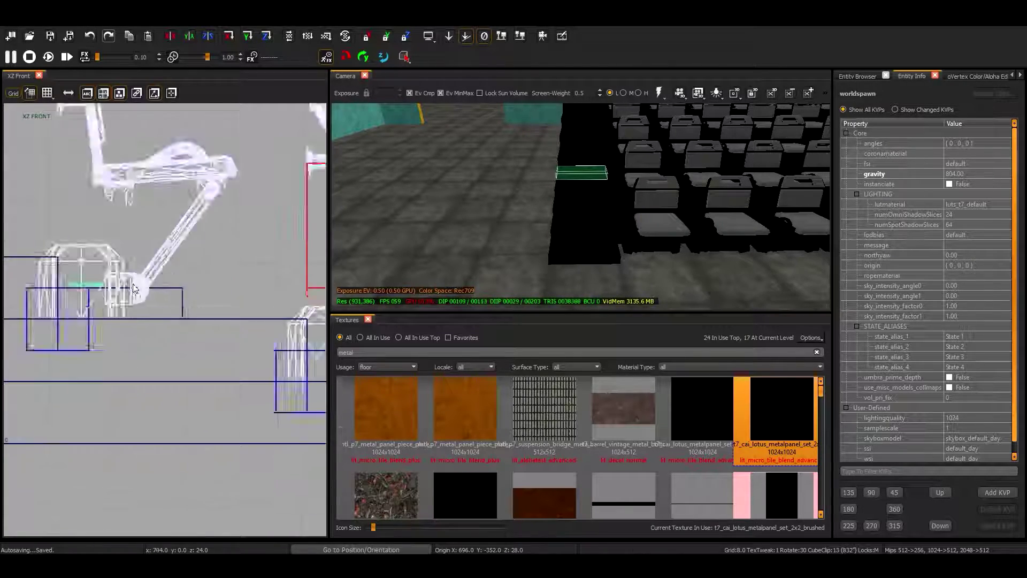
pyautogui.moveTo(142, 280); pyautogui.dragTo(123, 280)
pyautogui.scroll(1, 123, 281)
pyautogui.scroll(-1, 123, 280)
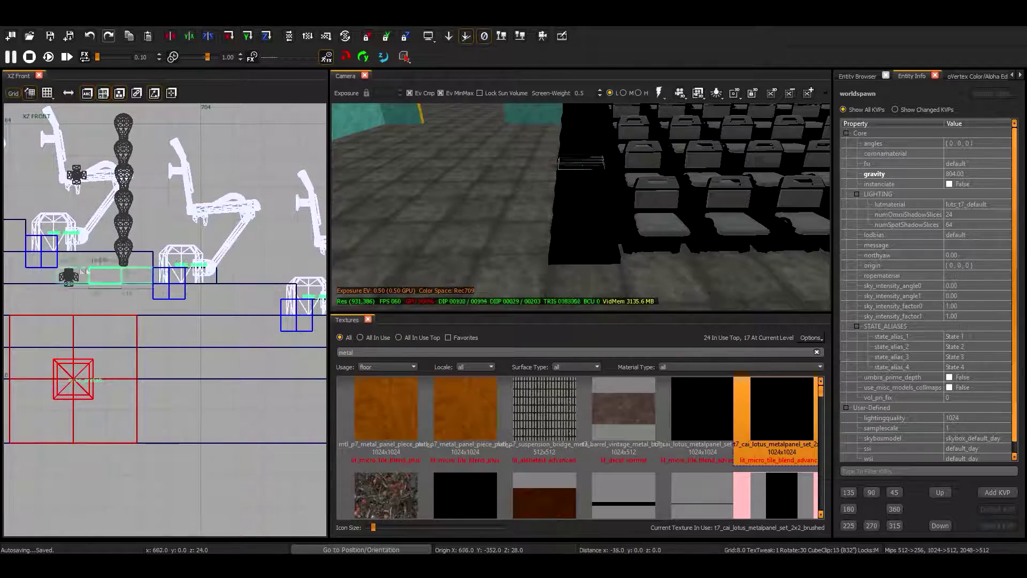
# - Continue copying the step block up the middle tiers at the Y -352 end, reaching X 564, Z 60
pyautogui.scroll(-2, 82, 270)
pyautogui.moveTo(82, 270)
pyautogui.mouseDown()
pyautogui.moveTo(59, 260)
pyautogui.moveTo(107, 261)
pyautogui.moveTo(156, 238)
pyautogui.moveTo(229, 271)
pyautogui.mouseUp()
pyautogui.scroll(3, 141, 263)
pyautogui.scroll(-2, 229, 271)
pyautogui.scroll(2, 150, 248)
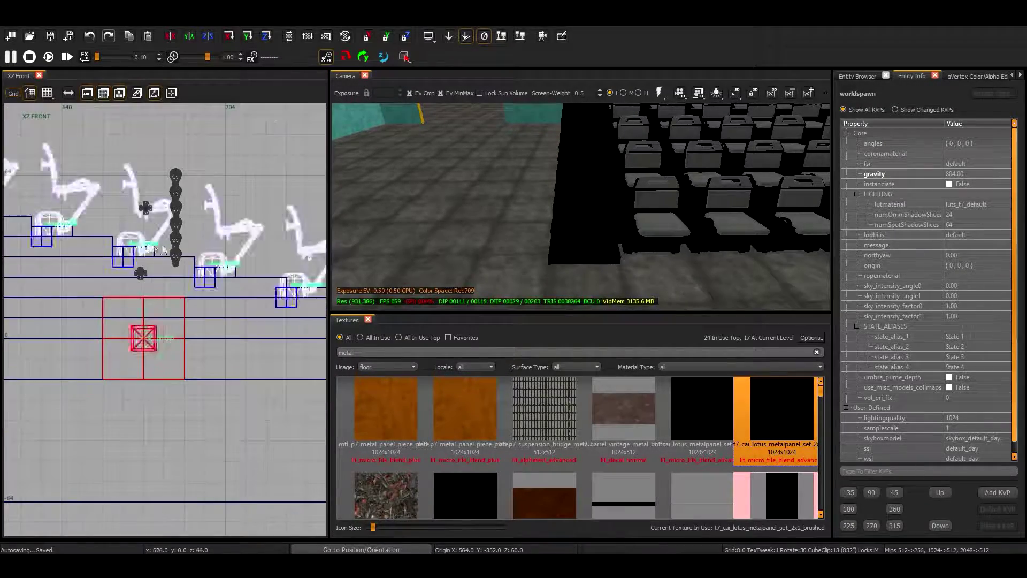
pyautogui.scroll(-4, 139, 246)
pyautogui.scroll(3, 134, 244)
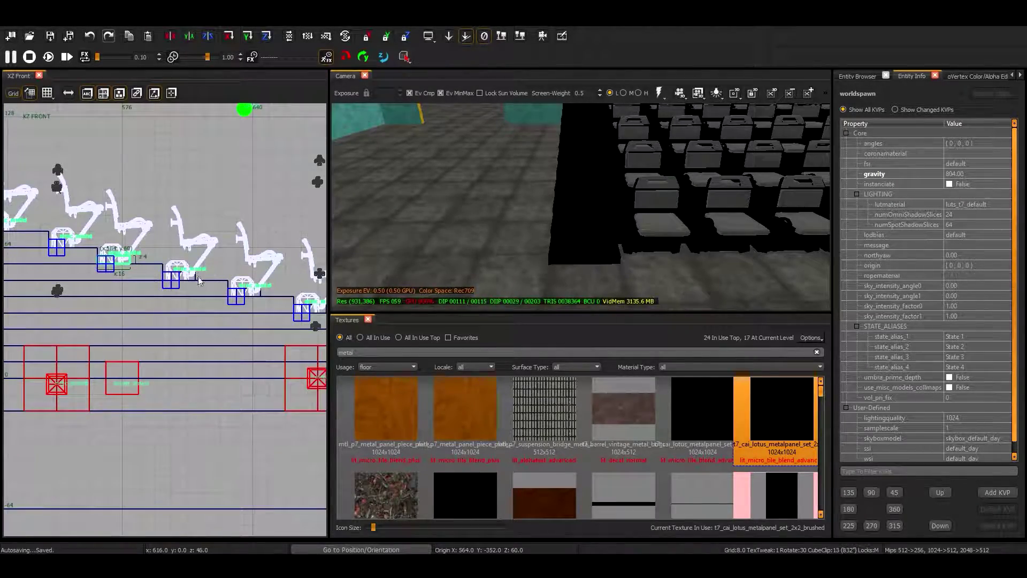
pyautogui.scroll(-3, 134, 246)
pyautogui.scroll(1, 138, 259)
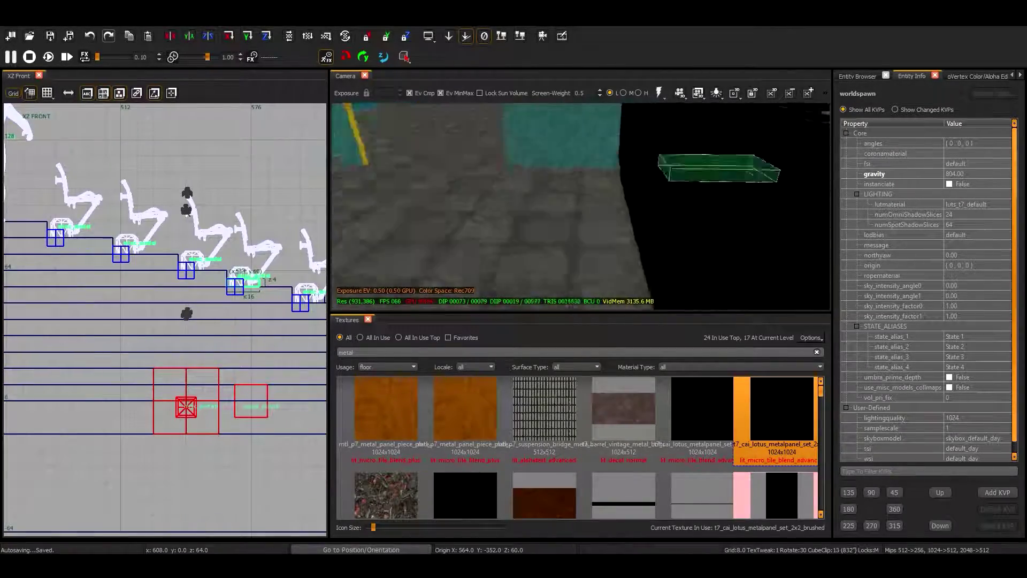
pyautogui.scroll(3, 215, 271)
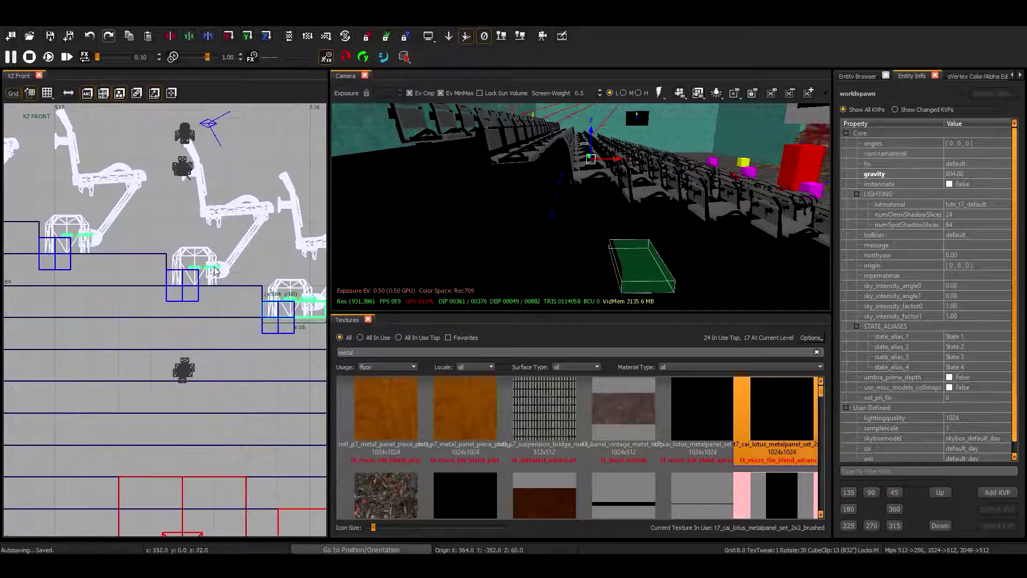
# - Select the upper chair rows with their tiers and shift them back to match the spacing of the lower rows
pyautogui.click(587, 176)
pyautogui.moveTo(587, 176); pyautogui.dragTo(506, 200, button='right')
pyautogui.moveTo(430, 264); pyautogui.dragTo(519, 192, button='right')
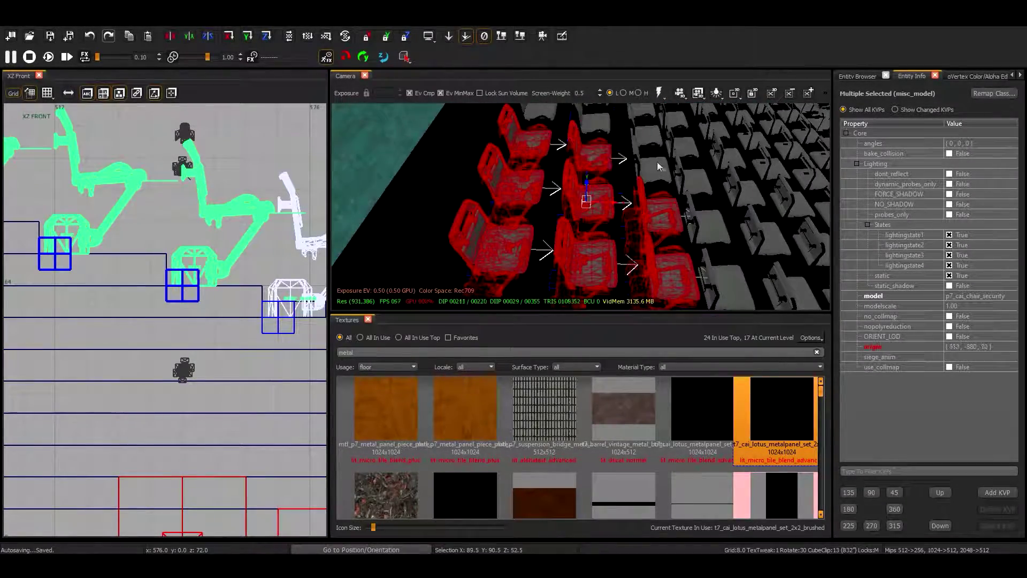
pyautogui.moveTo(657, 161); pyautogui.dragTo(556, 202)
pyautogui.moveTo(586, 160); pyautogui.dragTo(586, 305)
pyautogui.moveTo(586, 305); pyautogui.dragTo(542, 217, button='right')
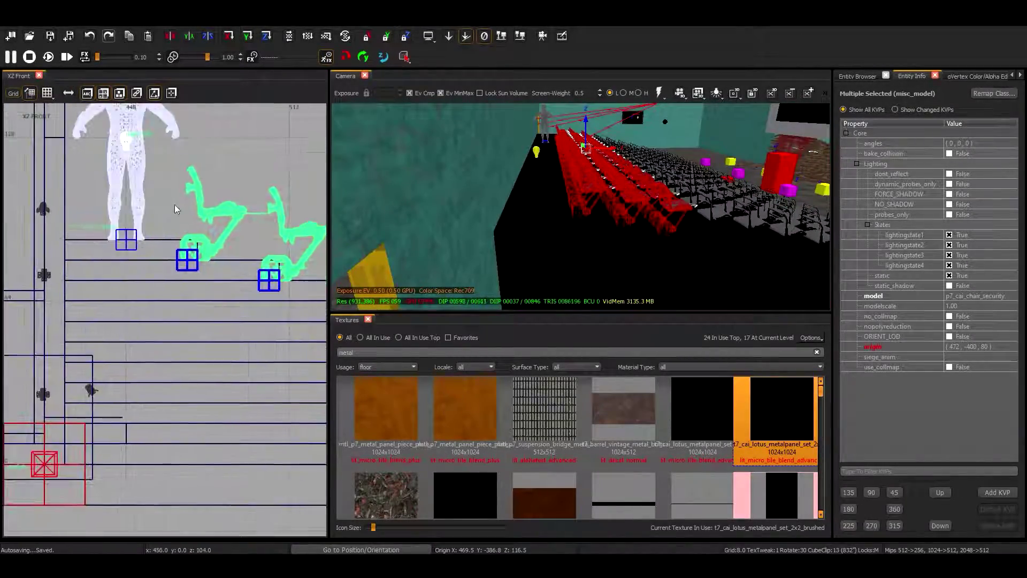
pyautogui.press('Escape')
# - Copy the step blocks at the Y -960 end onto the upper tiers, at X 532, Z 68 and the tier above
pyautogui.moveTo(510, 249); pyautogui.dragTo(590, 224, button='right')
pyautogui.keyDown('shift'); pyautogui.click(592, 201); pyautogui.keyUp('shift')
pyautogui.scroll(2, 260, 287)
pyautogui.scroll(-4, 261, 287)
pyautogui.scroll(4, 261, 288)
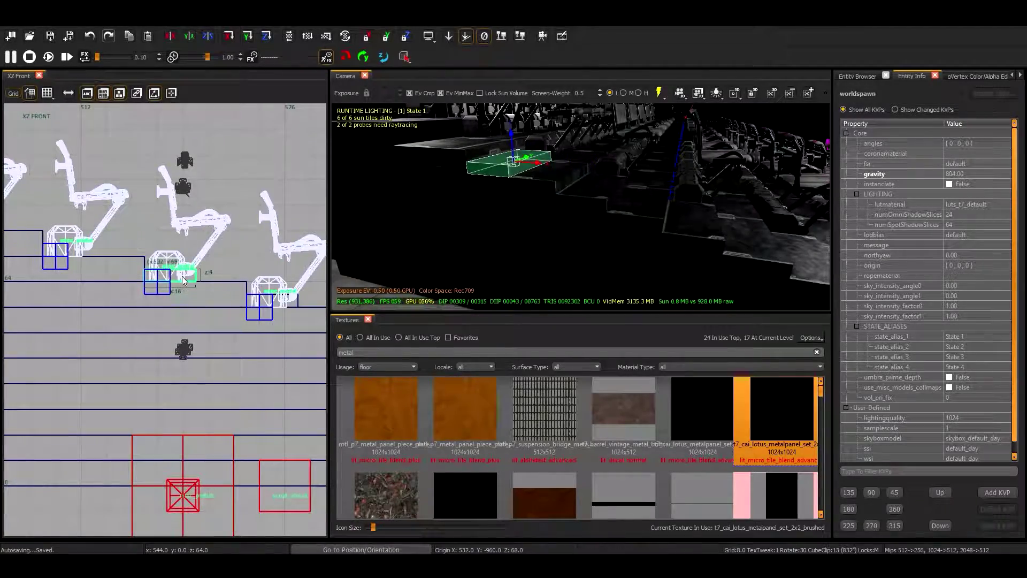
pyautogui.moveTo(79, 266); pyautogui.dragTo(154, 271, button='right')
pyautogui.moveTo(89, 268); pyautogui.dragTo(220, 296, button='right')
pyautogui.moveTo(580, 206); pyautogui.dragTo(581, 206, button='right')
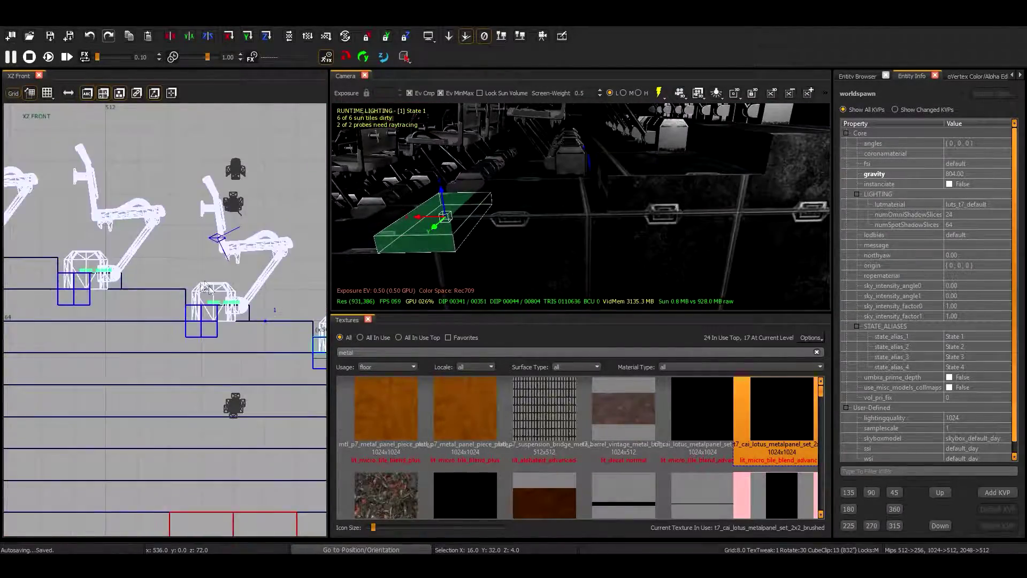
pyautogui.moveTo(94, 273)
pyautogui.mouseDown()
pyautogui.moveTo(130, 282)
pyautogui.moveTo(92, 284)
pyautogui.mouseUp()
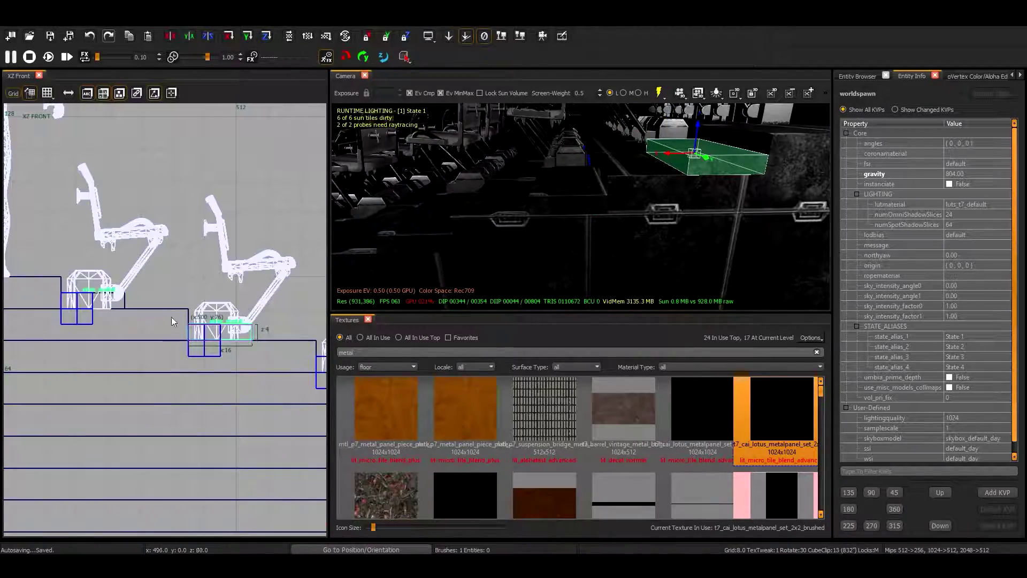
pyautogui.moveTo(407, 234); pyautogui.dragTo(407, 233, button='right')
pyautogui.press('f')
pyautogui.moveTo(476, 238); pyautogui.dragTo(539, 192, button='right')
# - Draw a railing post about 4 units wide and 40 units tall at the outer corner of the lowest step
pyautogui.hotkey('ctrl', 'Tab')
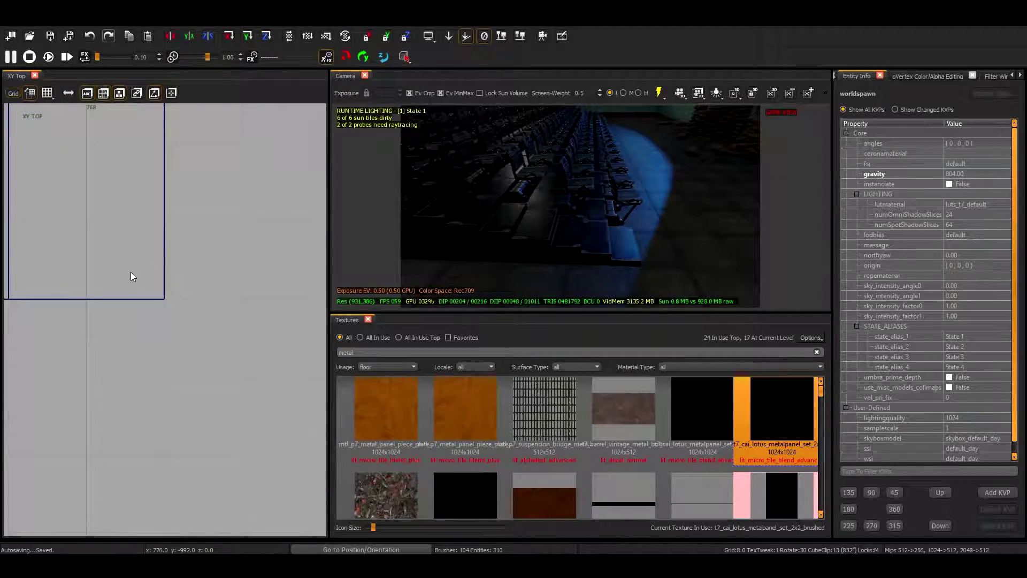
pyautogui.scroll(-5, 181, 212)
pyautogui.scroll(2, 135, 364)
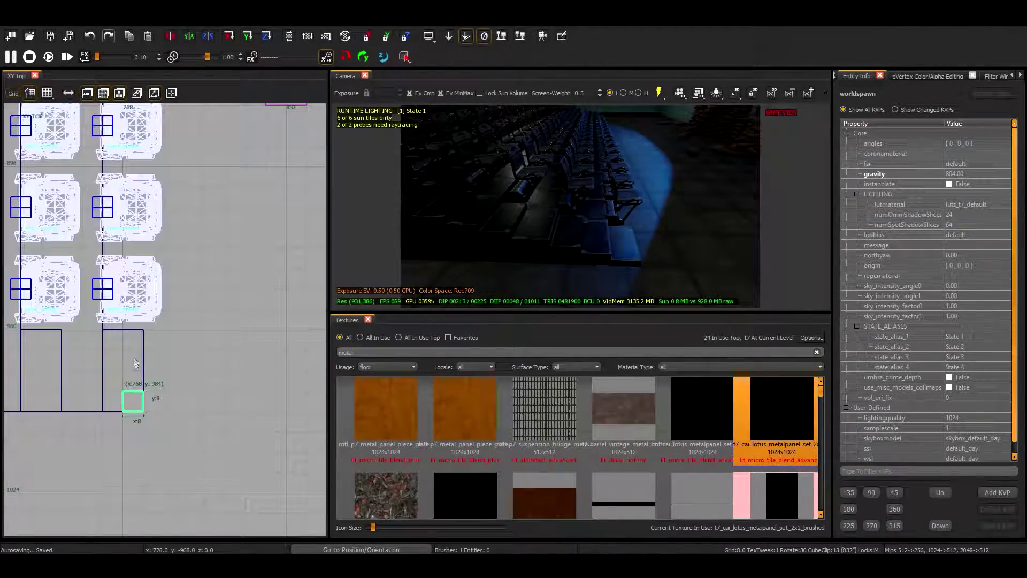
pyautogui.keyDown('shift'); pyautogui.click(625, 257); pyautogui.keyUp('shift')
pyautogui.scroll(2, 180, 358)
pyautogui.scroll(2, 139, 327)
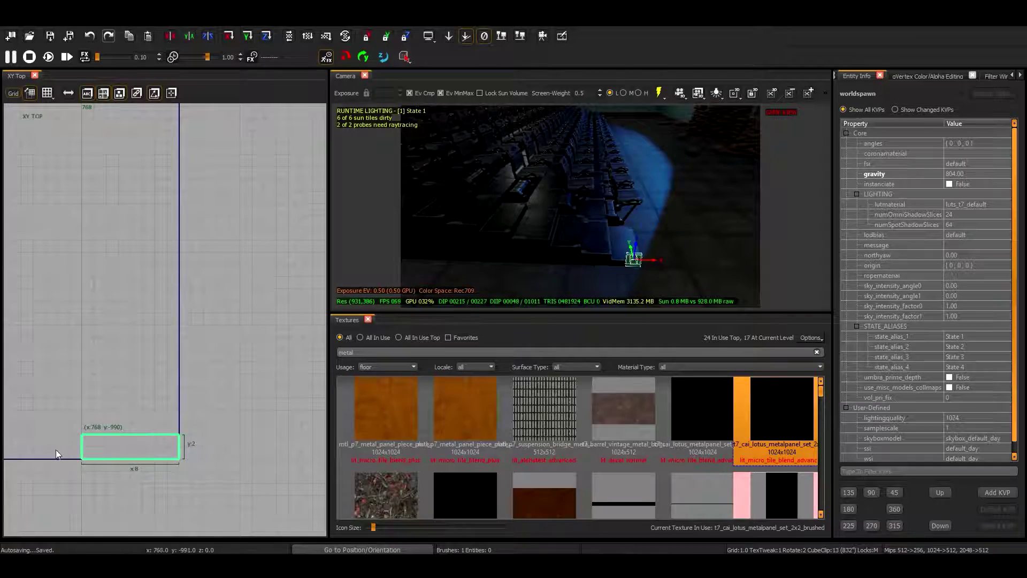
pyautogui.scroll(2, 170, 367)
pyautogui.hotkey('ctrl', 'Tab')
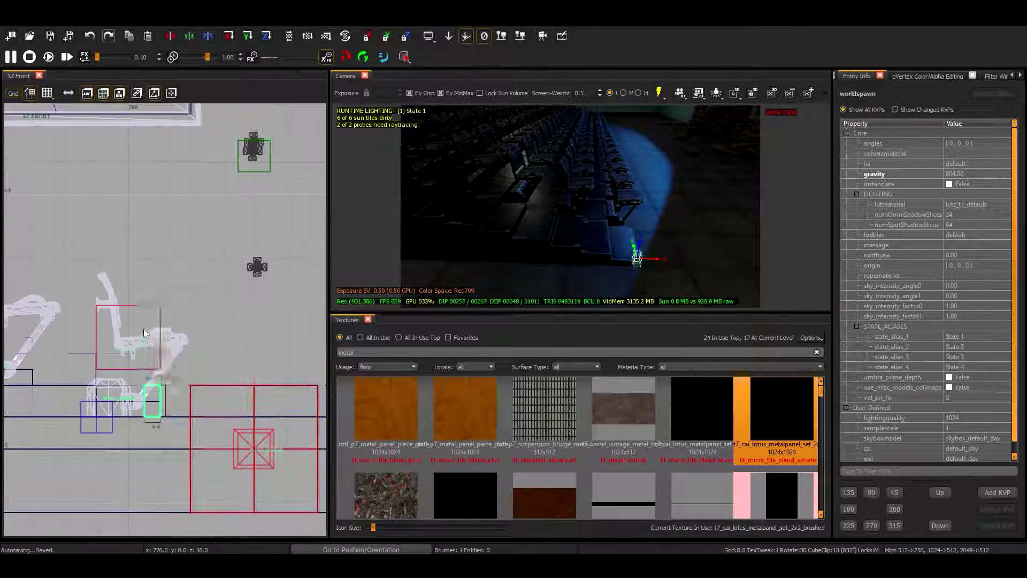
pyautogui.scroll(2, 144, 328)
pyautogui.moveTo(357, 248); pyautogui.dragTo(358, 248, button='right')
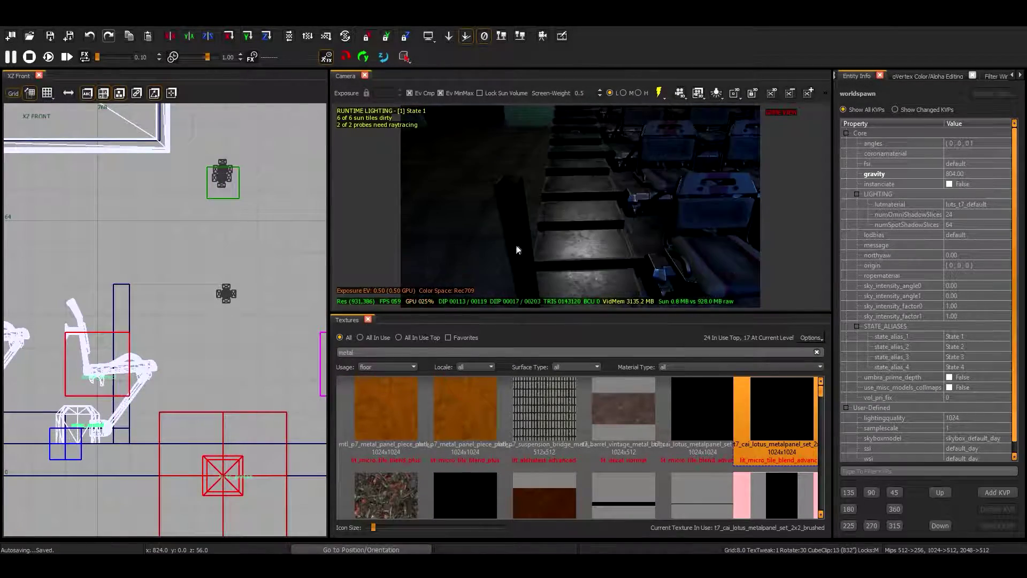
# - Place the post as a 4 × 4 unit column outside the platform's side at Y -992 and copy it back along the tiers
pyautogui.hotkey('ctrl', 'Tab')
pyautogui.hotkey('ctrl', 'Tab')
pyautogui.press('Escape')
pyautogui.moveTo(553, 171); pyautogui.dragTo(553, 171, button='right')
pyautogui.press('4')
pyautogui.moveTo(196, 329)
pyautogui.mouseDown()
pyautogui.moveTo(21, 322)
pyautogui.moveTo(135, 288)
pyautogui.moveTo(177, 335)
pyautogui.mouseUp()
pyautogui.scroll(-1, 20, 322)
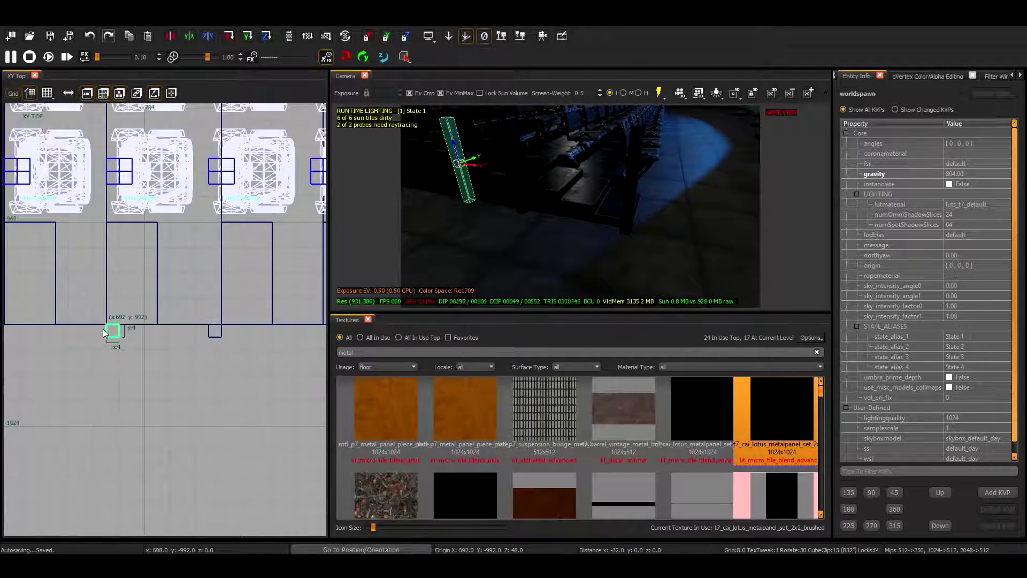
# - Position a post copy at X 724 and add taller copies farther back with tops at Z 64, reaching X 652
pyautogui.moveTo(140, 326); pyautogui.dragTo(278, 316, button='right')
pyautogui.moveTo(580, 148); pyautogui.dragTo(568, 160, button='right')
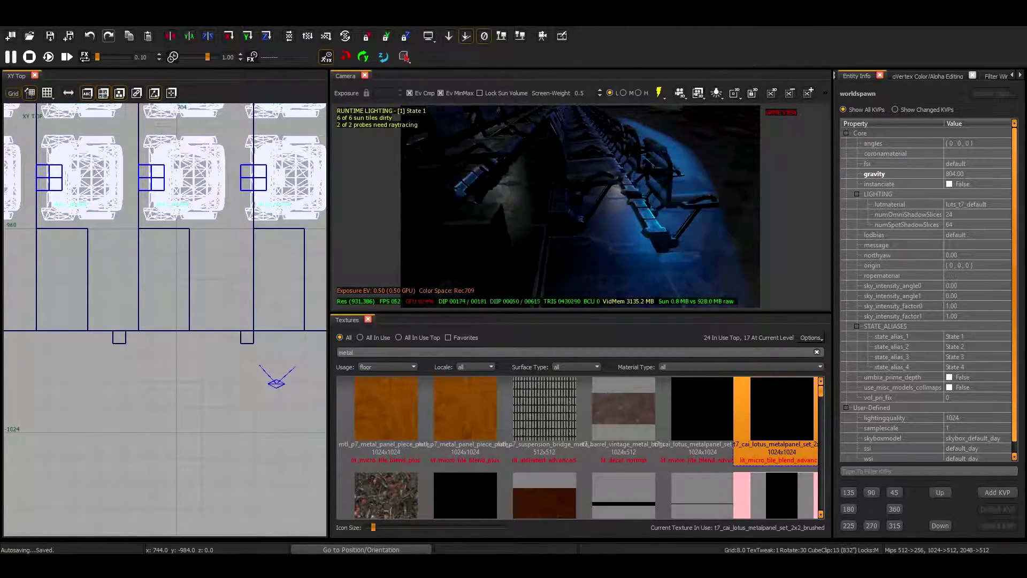
pyautogui.scroll(-2, 305, 252)
pyautogui.scroll(2, 305, 251)
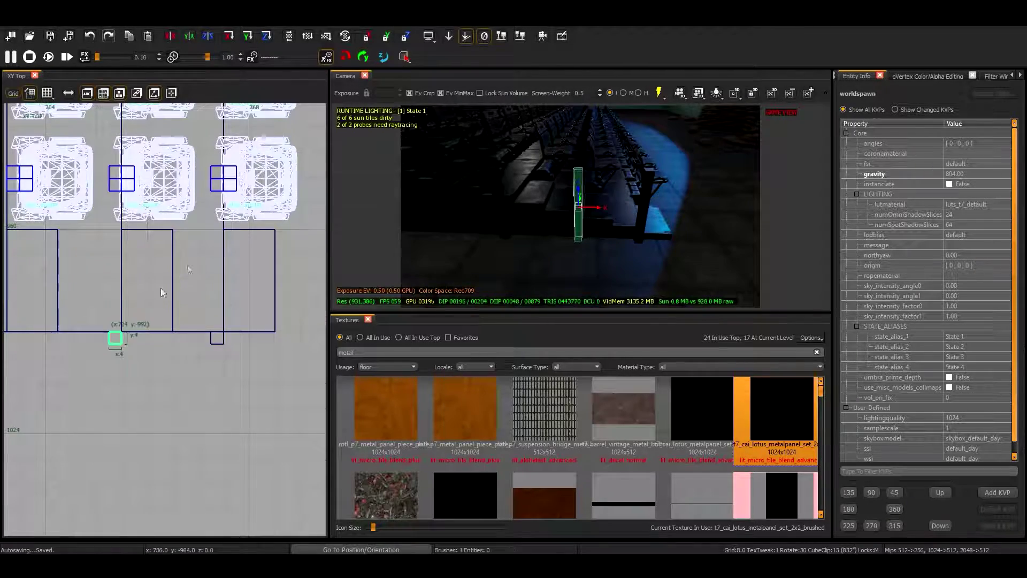
pyautogui.hotkey('ctrl', 'Tab')
pyautogui.moveTo(53, 212); pyautogui.dragTo(204, 283)
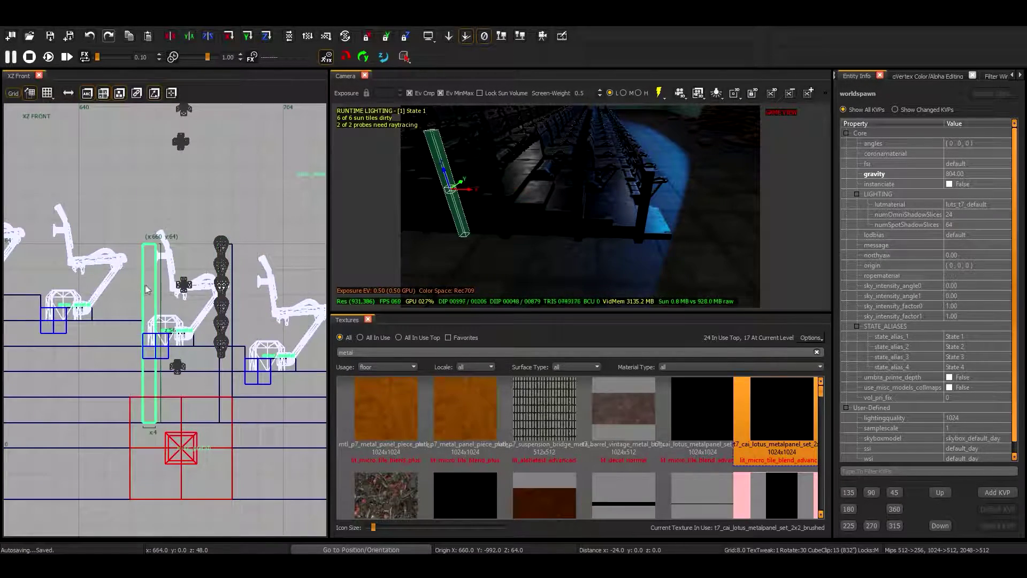
pyautogui.hotkey('ctrl', 'Tab')
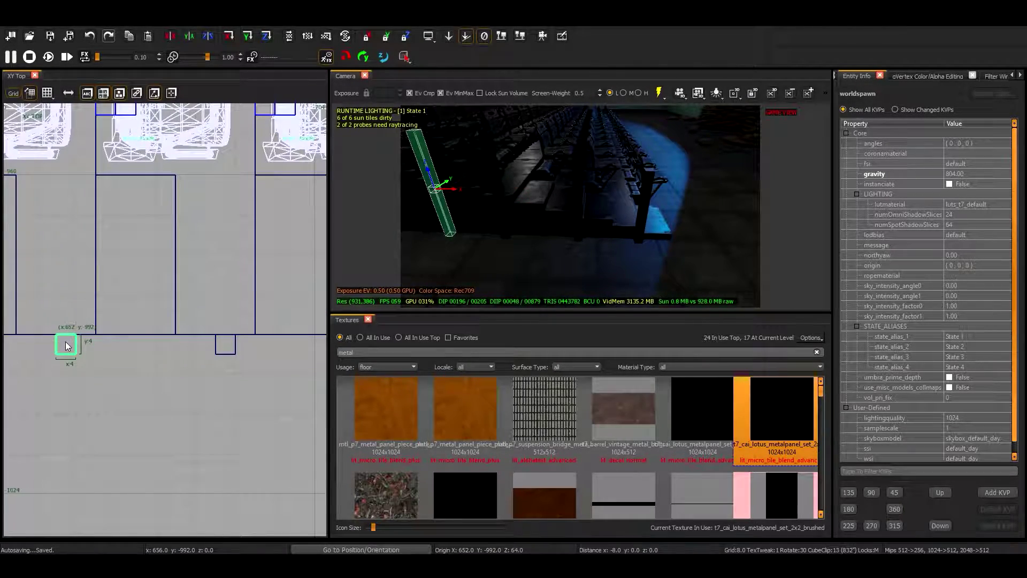
# - Examine how the railing posts line up with the tier edges and side steps along the platform's Y -992 side
pyautogui.scroll(-2, 67, 345)
pyautogui.moveTo(233, 297); pyautogui.dragTo(148, 297, button='right')
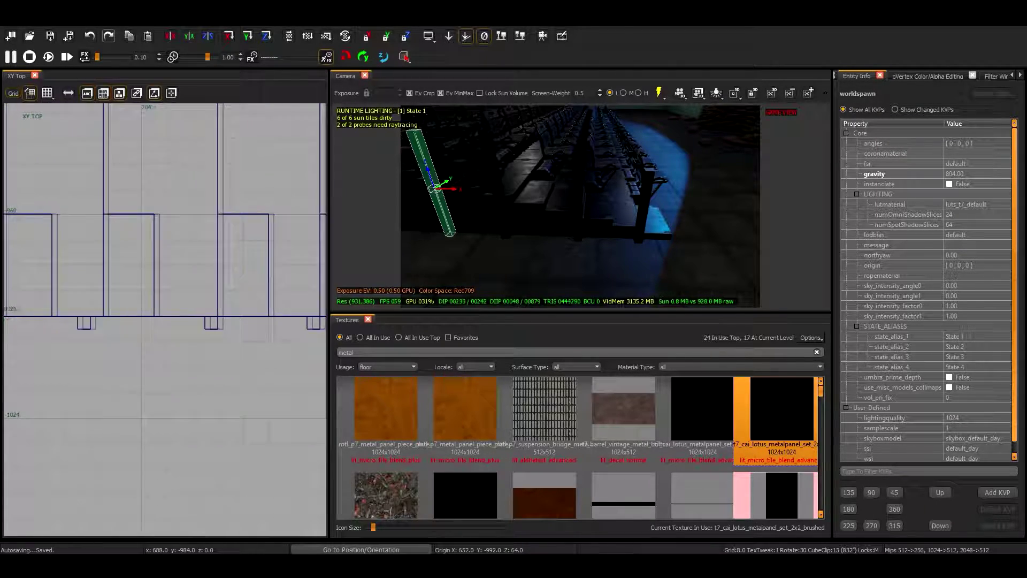
pyautogui.scroll(-2, 164, 320)
pyautogui.scroll(3, 165, 320)
pyautogui.press('Escape')
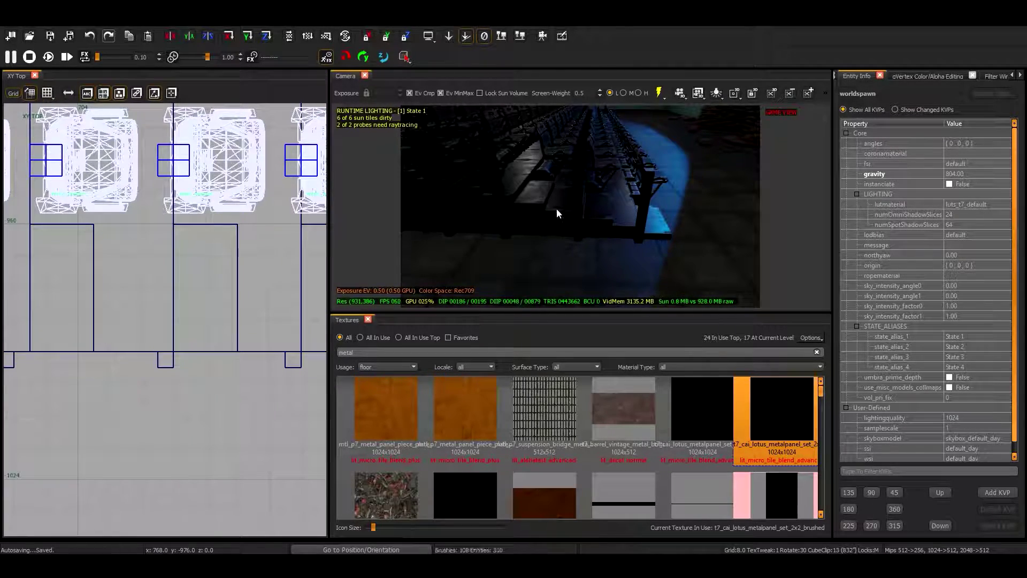
pyautogui.keyDown('shift'); pyautogui.click(548, 203); pyautogui.keyUp('shift')
pyautogui.press('[')
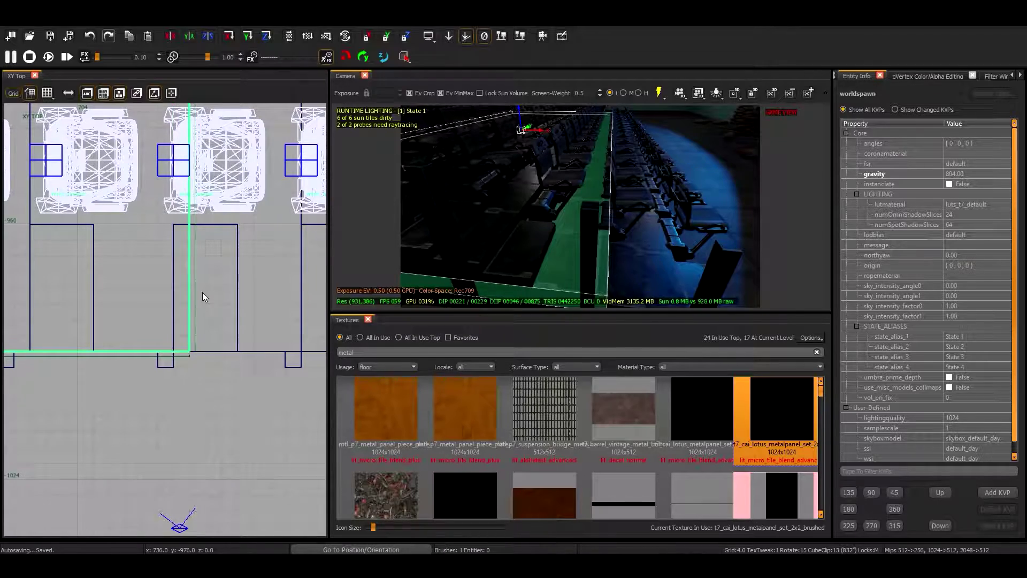
pyautogui.keyDown('shift'); pyautogui.click(203, 292); pyautogui.keyUp('shift')
pyautogui.press('Escape')
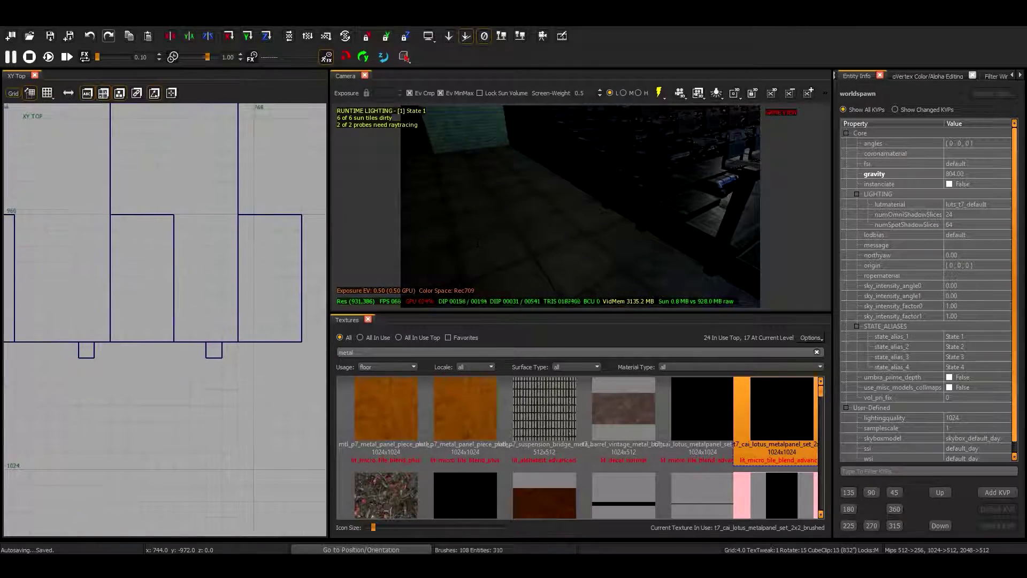
pyautogui.press(']')
pyautogui.keyDown('shift'); pyautogui.click(614, 225); pyautogui.keyUp('shift')
pyautogui.scroll(3, 102, 303)
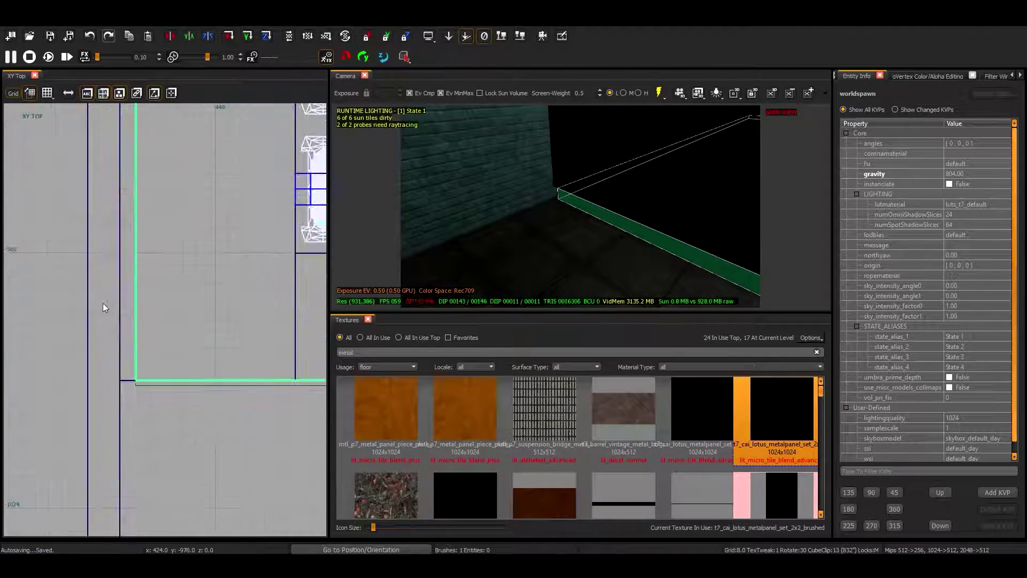
pyautogui.press('Escape')
pyautogui.press('[')
pyautogui.scroll(-3, 106, 291)
pyautogui.scroll(4, 168, 304)
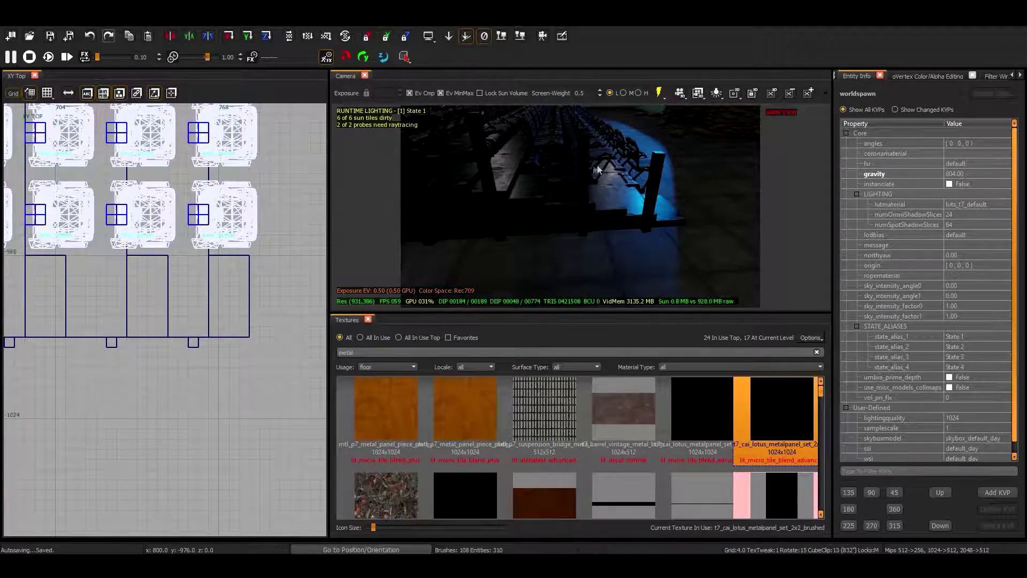
# - Shift the railing posts 4 units forward to line up with the tier edges, placing the rearmost at X 656
pyautogui.keyDown('shift'); pyautogui.click(655, 178); pyautogui.keyUp('shift')
pyautogui.scroll(3, 126, 335)
pyautogui.press('Up')
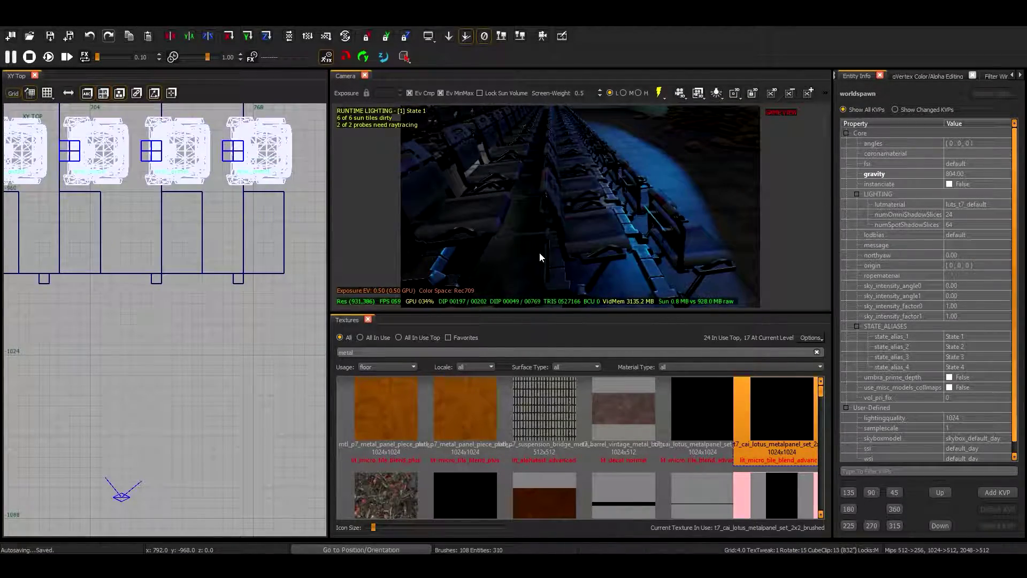
pyautogui.press('Down')
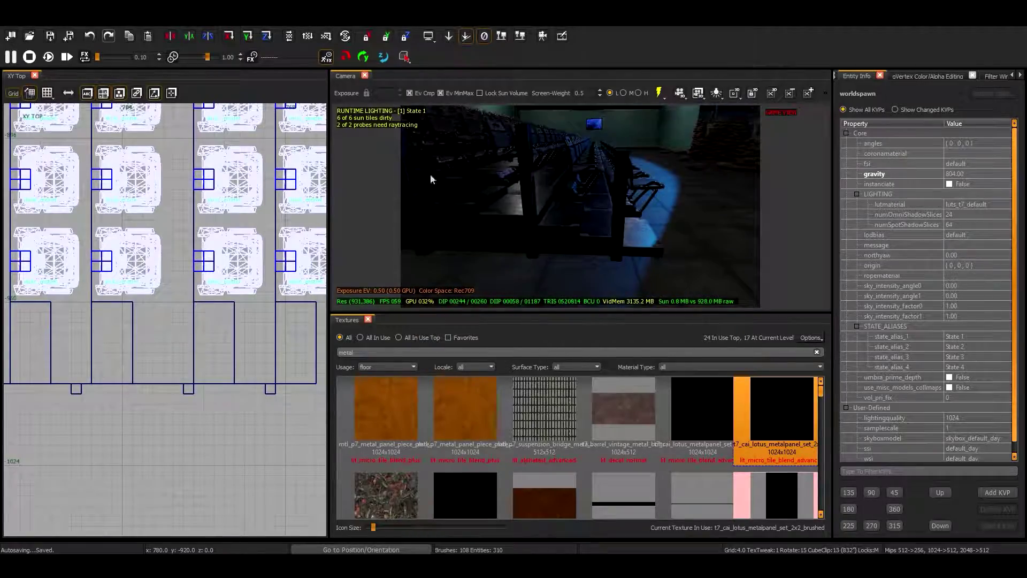
pyautogui.press('Down')
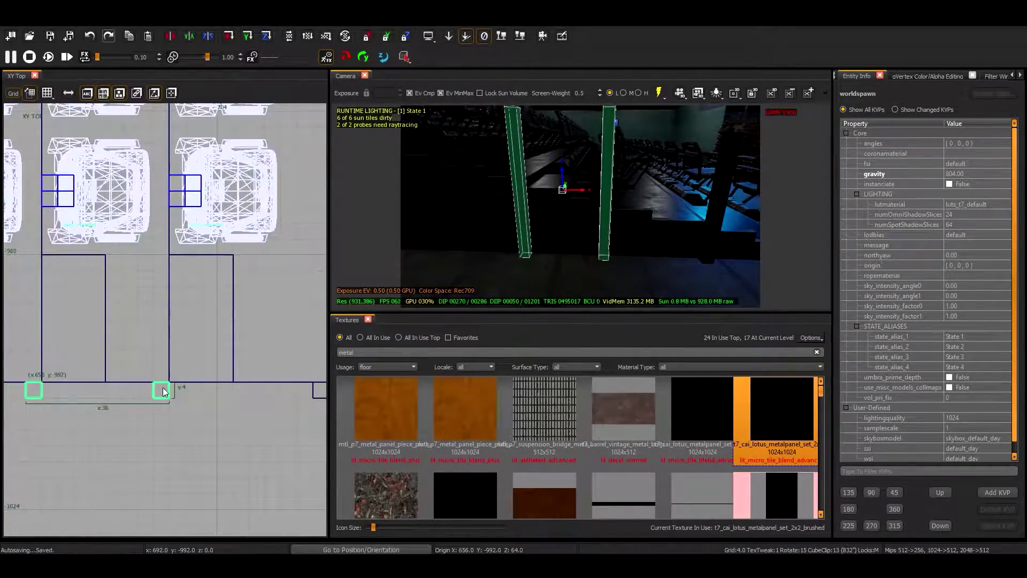
pyautogui.press('Down')
# - Try to copy the railing posts as a group farther back along the tiers, starting at X 520
pyautogui.keyDown('shift'); pyautogui.click(601, 240); pyautogui.keyUp('shift')
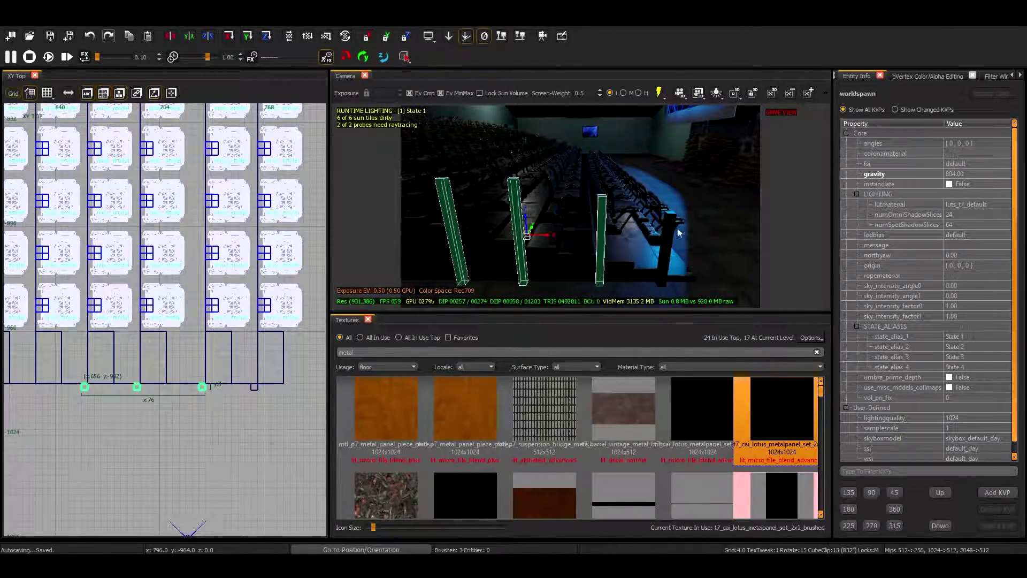
pyautogui.press('6')
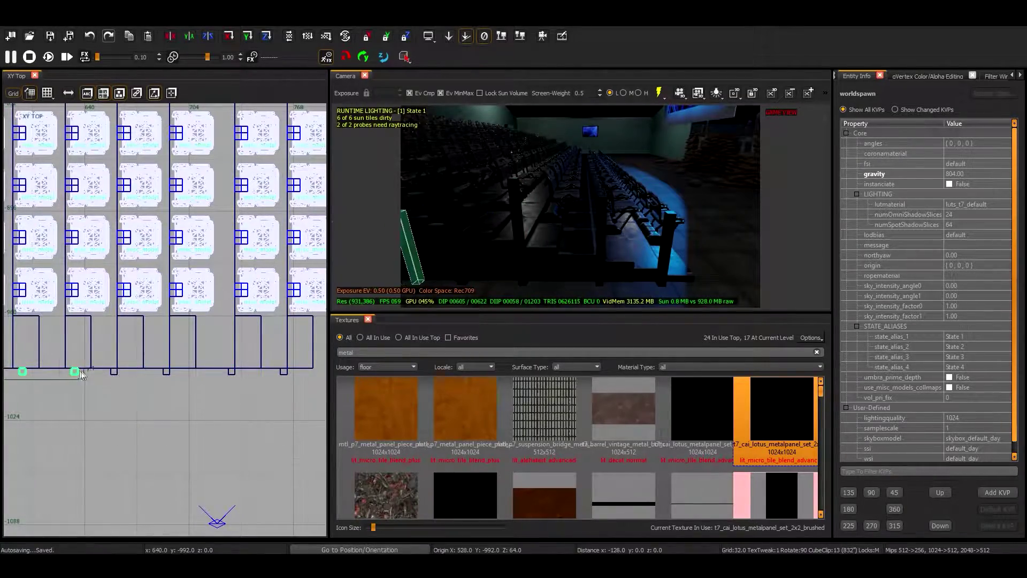
pyautogui.press('3')
pyautogui.scroll(-2, 81, 375)
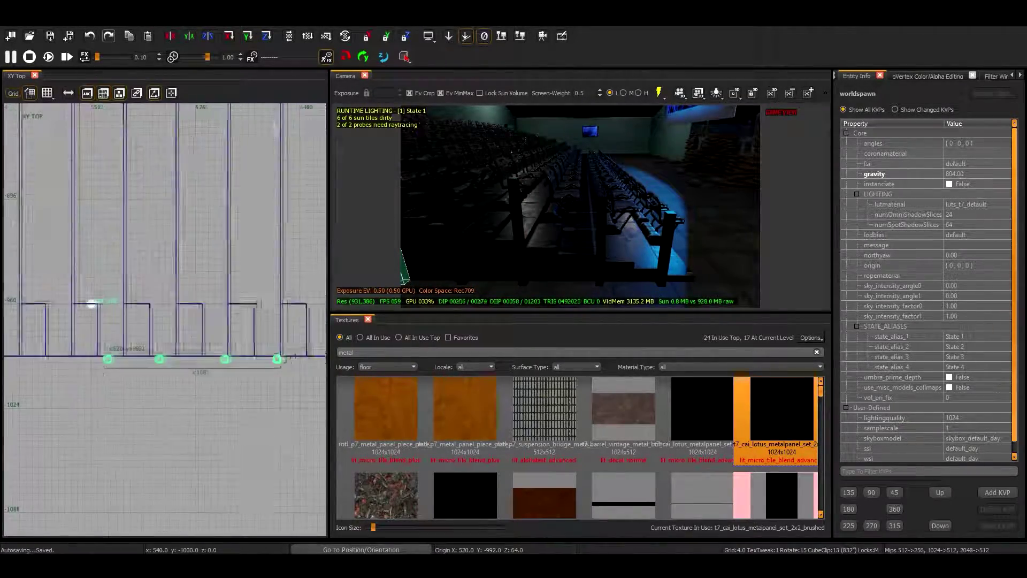
pyautogui.press('4')
pyautogui.hotkey('ctrl', 'Tab')
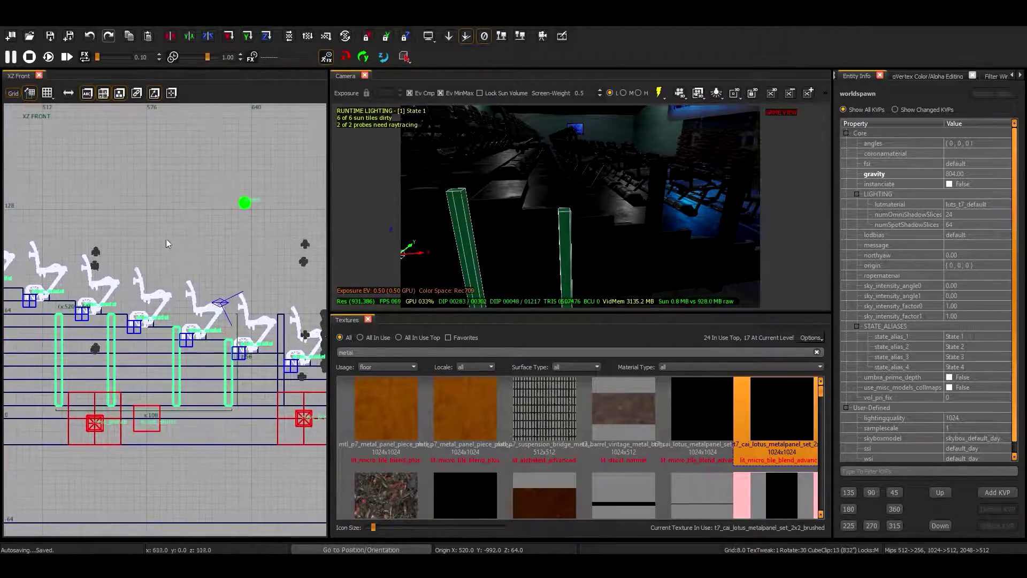
# - Copy a single post back in 32-unit spacing at Y -992 to X 624 and X 592
pyautogui.hotkey('ctrl', 'Tab')
pyautogui.hotkey('ctrl', 'Tab')
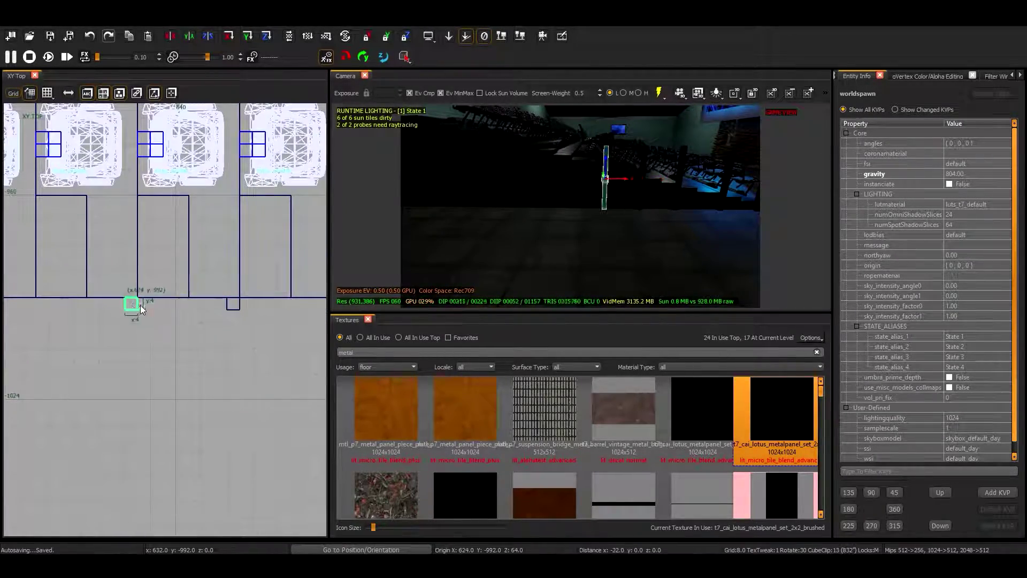
pyautogui.hotkey('ctrl', 'Tab')
pyautogui.hotkey('ctrl', 'Tab')
pyautogui.hotkey('ctrl', 'Tab')
pyautogui.hotkey('ctrl', 'Tab')
pyautogui.hotkey('ctrl', 'Tab')
pyautogui.hotkey('ctrl', 'Tab')
pyautogui.hotkey('ctrl', 'Tab')
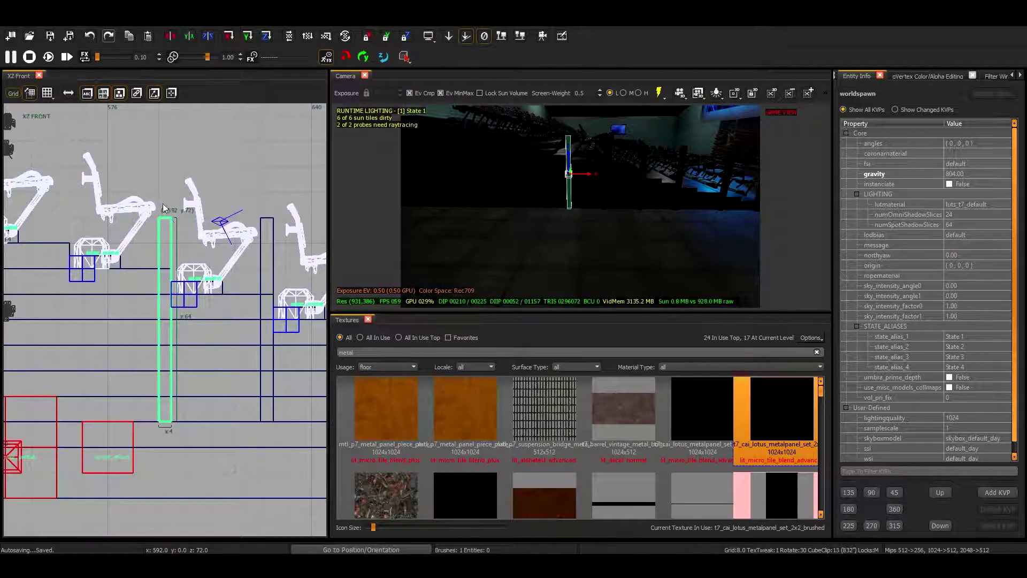
# - Copy taller posts farther back, with the top at Z 80 at X 560, up to Z 104 at X 464
pyautogui.press('Left')
pyautogui.press('Left')
pyautogui.press('Left')
pyautogui.press('Left')
pyautogui.press('Up')
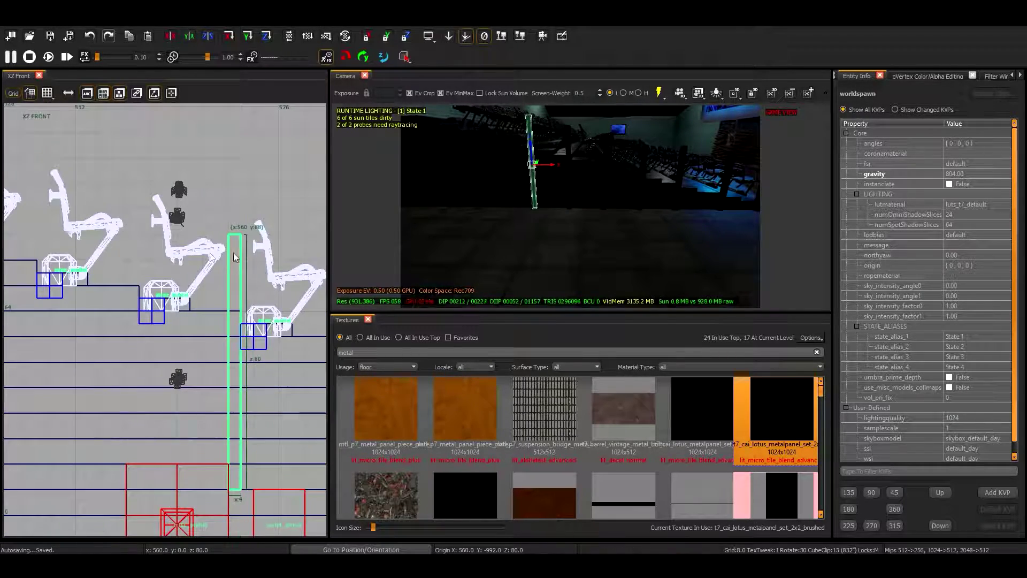
pyautogui.press('Up')
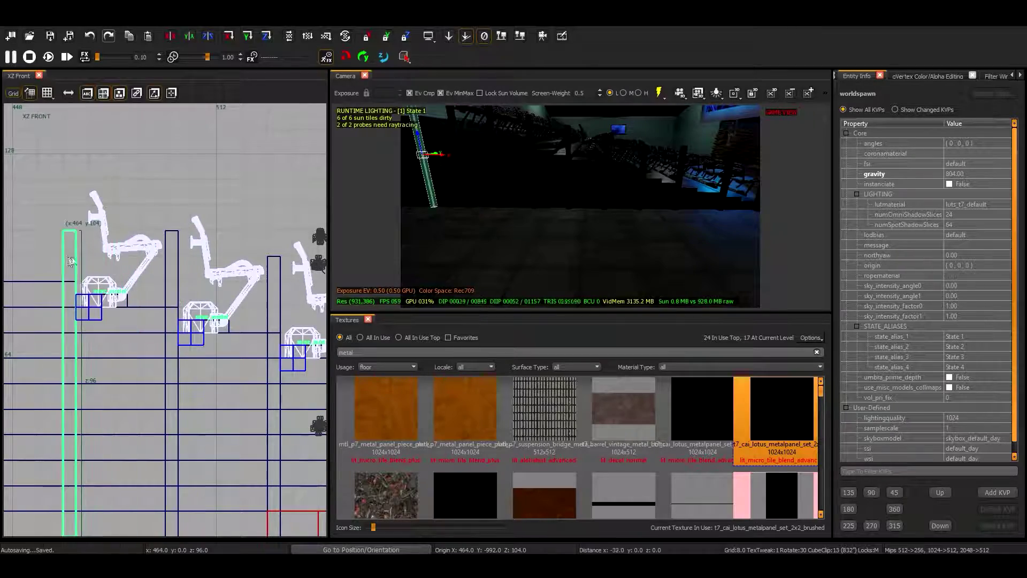
# - Add the rearmost post copy at the back of the seating with its top at Z 112
pyautogui.press('Up')
pyautogui.moveTo(44, 260); pyautogui.dragTo(164, 265)
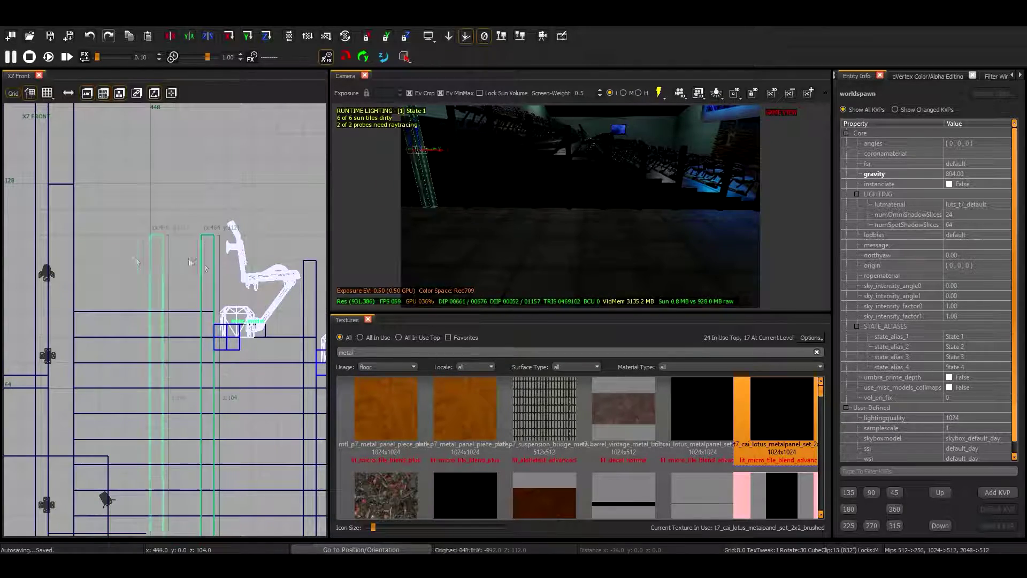
pyautogui.press('Escape')
pyautogui.moveTo(397, 193); pyautogui.dragTo(397, 194, button='right')
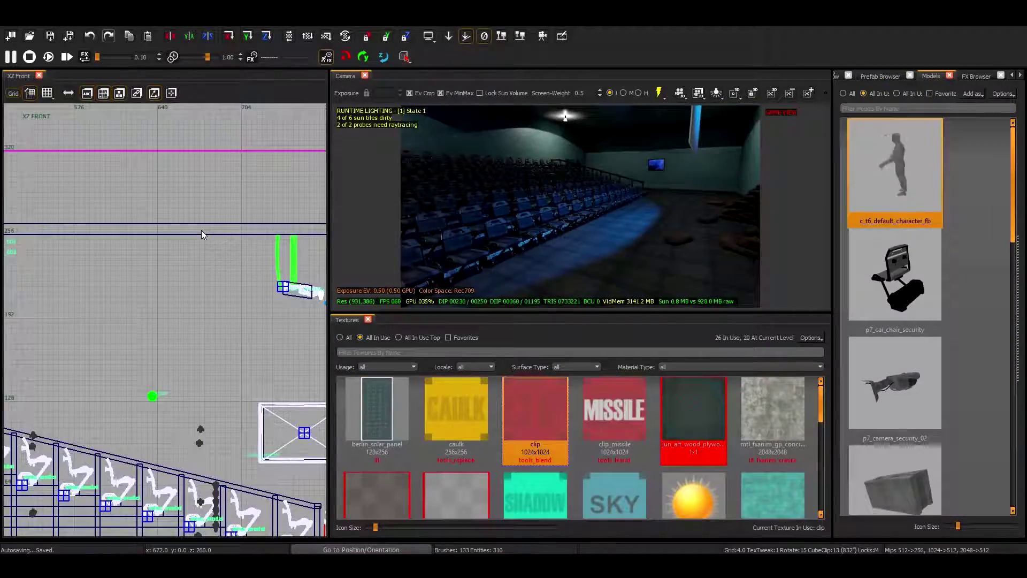
# - Draw a clip brush about 72 units wide over the triangular sandbag pile around Y -768
pyautogui.middleClick(202, 230)
pyautogui.moveTo(467, 210); pyautogui.dragTo(466, 210, button='right')
pyautogui.hotkey('ctrl', 'Tab')
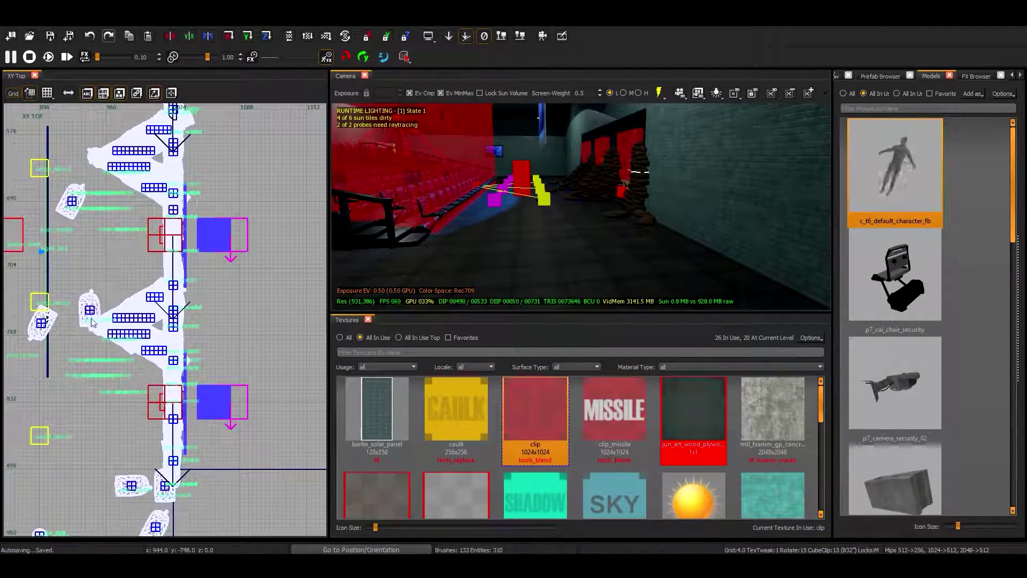
pyautogui.scroll(3, 143, 395)
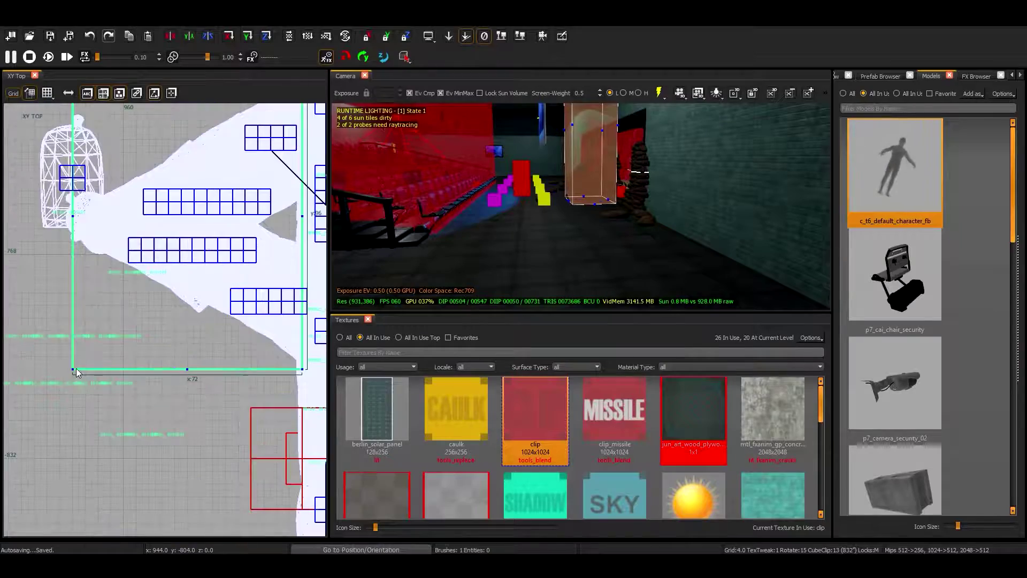
# - Reshape the clip brush's vertices into a triangle about 68 units deep that follows the sandbag pile's outline
pyautogui.press('v')
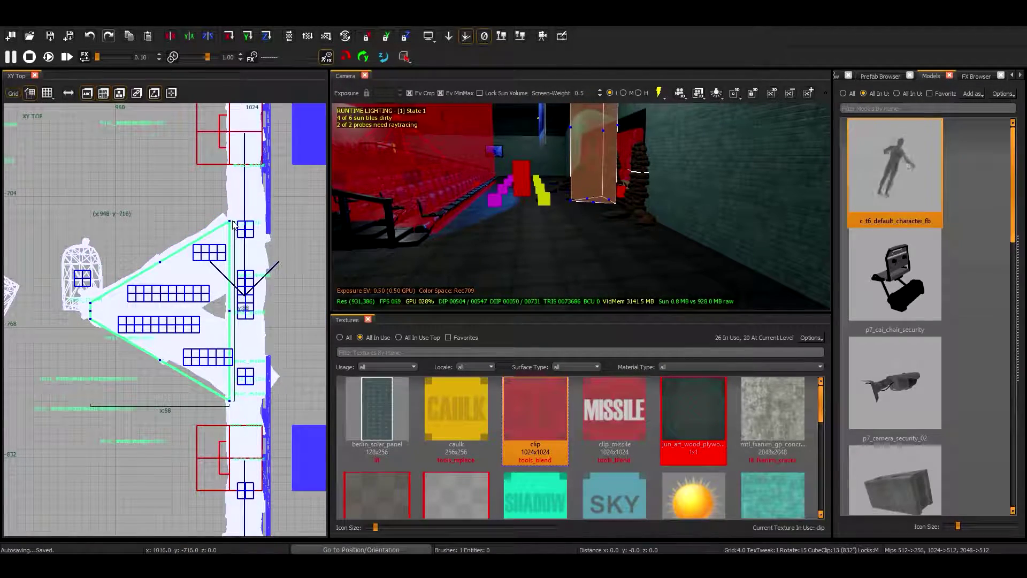
pyautogui.moveTo(230, 389); pyautogui.dragTo(219, 260)
pyautogui.moveTo(460, 209); pyautogui.dragTo(460, 209, button='right')
# - Cover the straight sandbag wall with 8-unit-wide clip brushes at X 1016, stretching one to 72 units long
pyautogui.scroll(3, 198, 376)
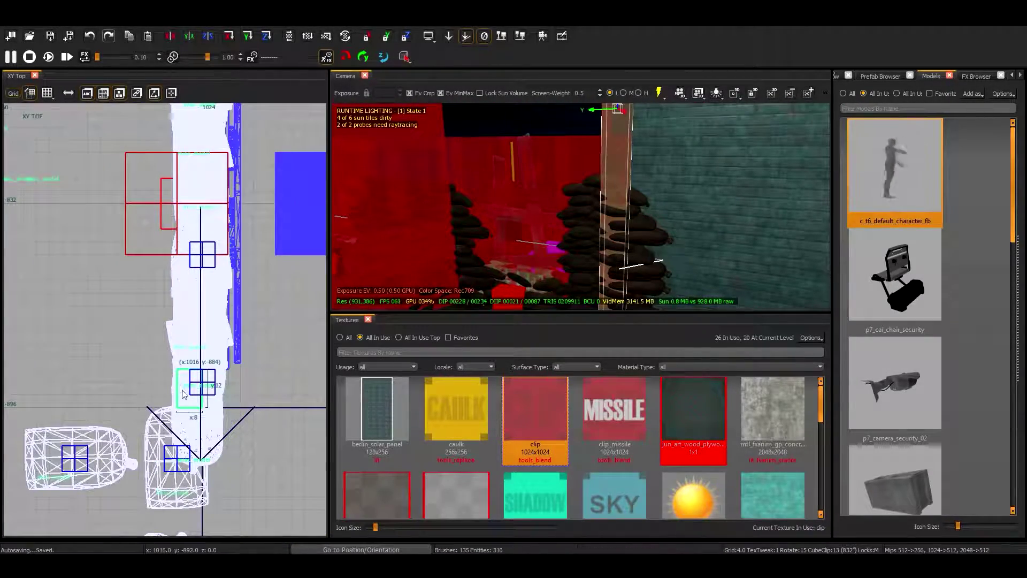
pyautogui.moveTo(194, 321); pyautogui.dragTo(173, 320, button='right')
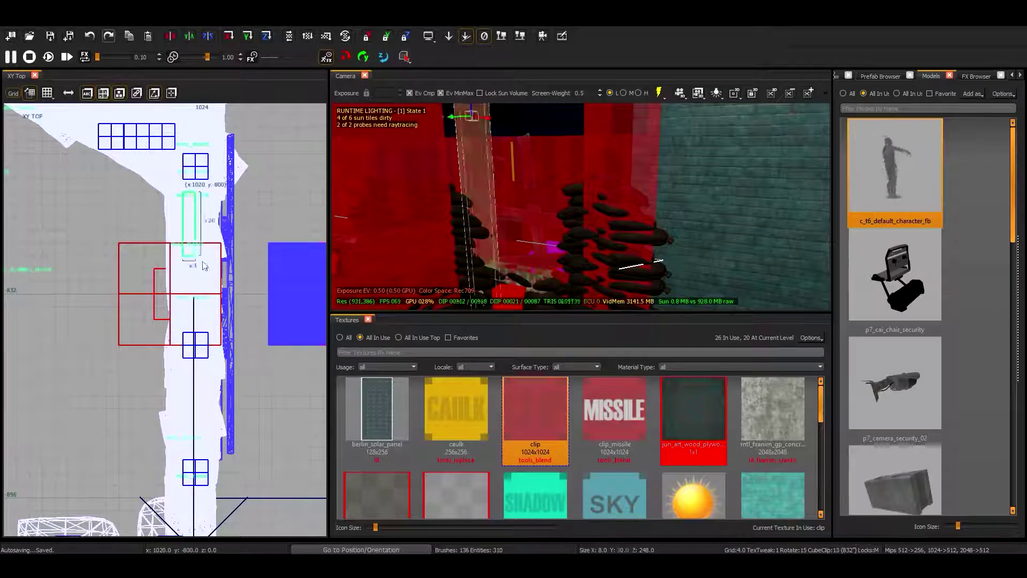
pyautogui.moveTo(198, 239); pyautogui.dragTo(287, 266)
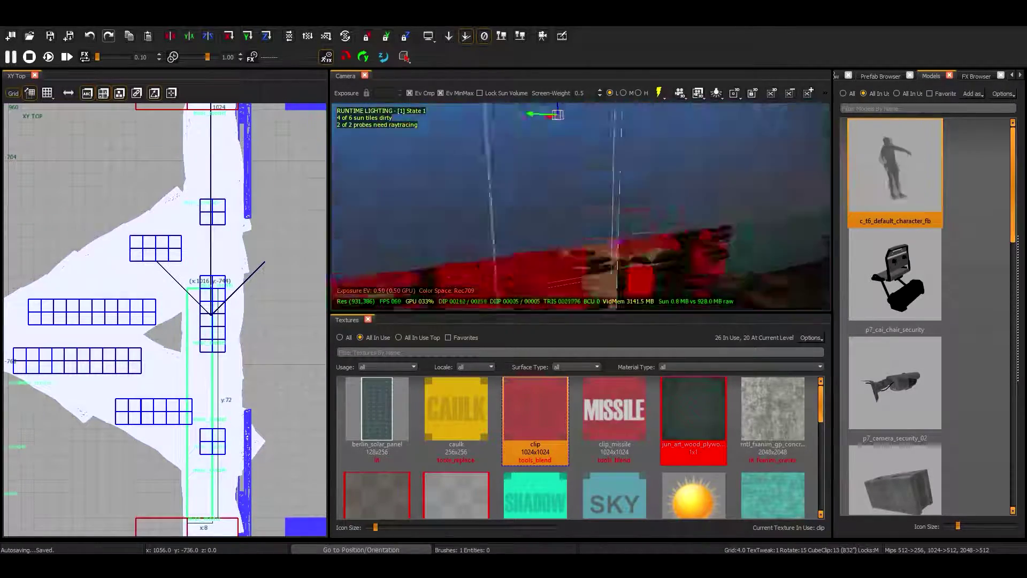
pyautogui.moveTo(287, 266); pyautogui.dragTo(213, 335, button='right')
# - Place an 8 × 32 unit clip brush at X 1016, Y -440 over the far end of the sandbag wall
pyautogui.press(']')
pyautogui.moveTo(433, 246); pyautogui.dragTo(434, 245, button='right')
pyautogui.moveTo(214, 155); pyautogui.dragTo(198, 270, button='right')
pyautogui.middleClick(197, 263)
pyautogui.moveTo(191, 221); pyautogui.dragTo(189, 354, button='right')
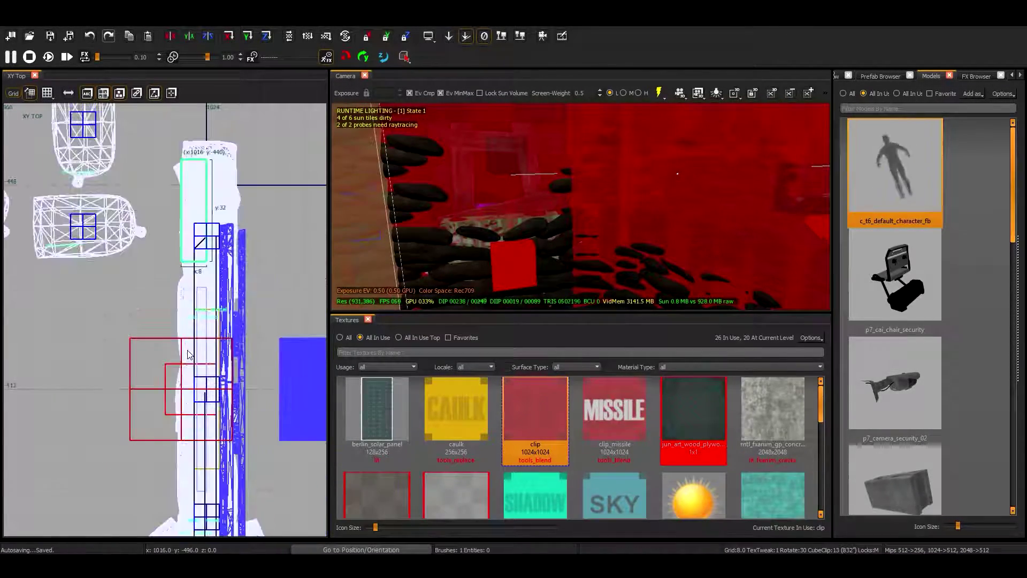
pyautogui.scroll(-5, 237, 321)
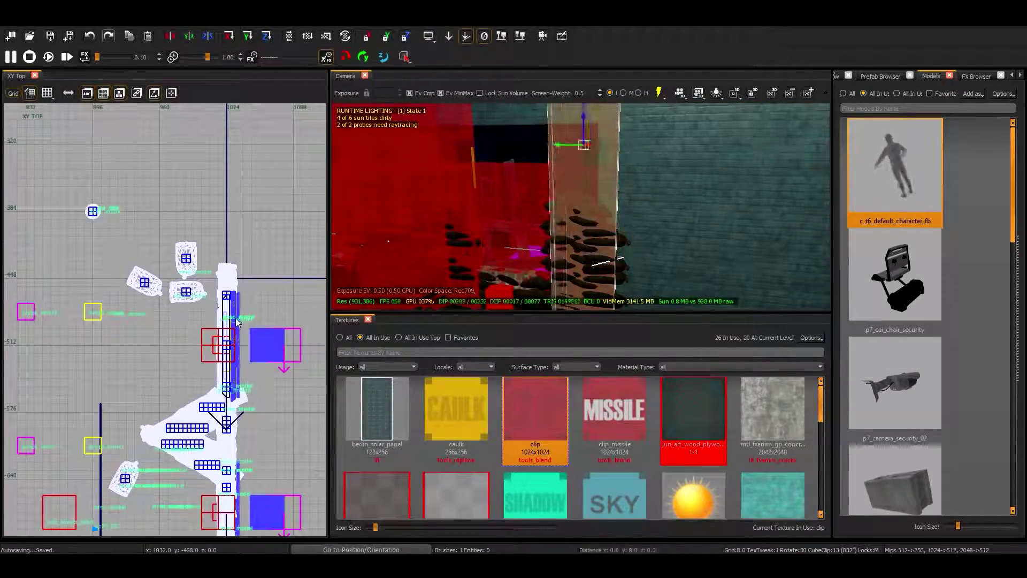
pyautogui.press('Up')
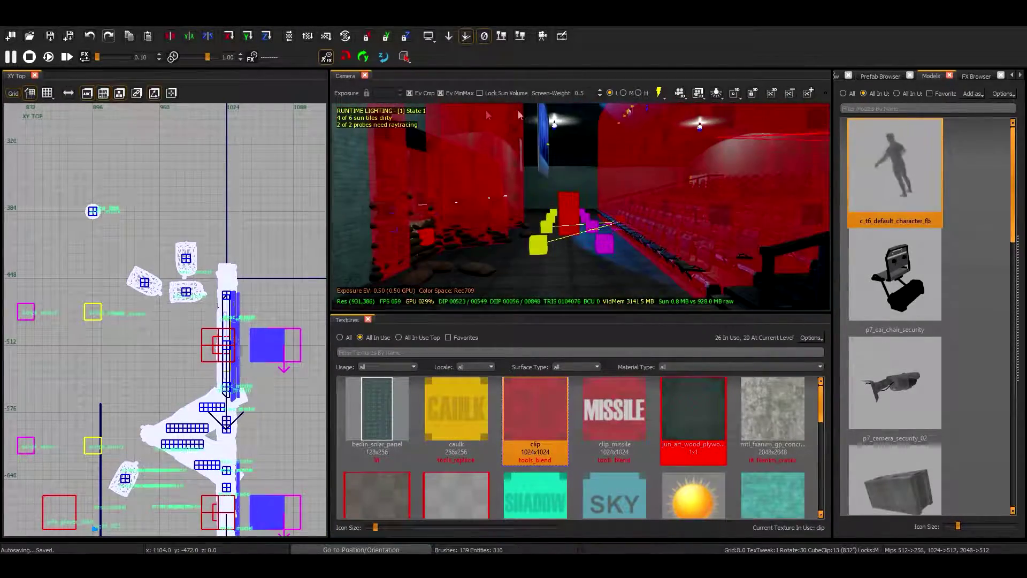
# - Inspect the theatre's seating, railing and surrounding walls from inside and outside the room
pyautogui.press('Up')
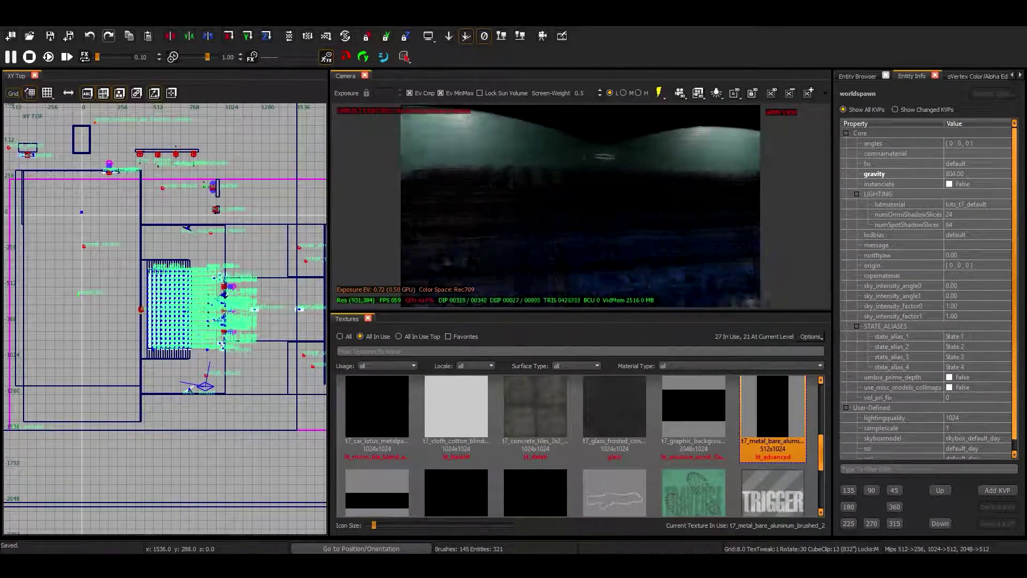
pyautogui.press('Up')
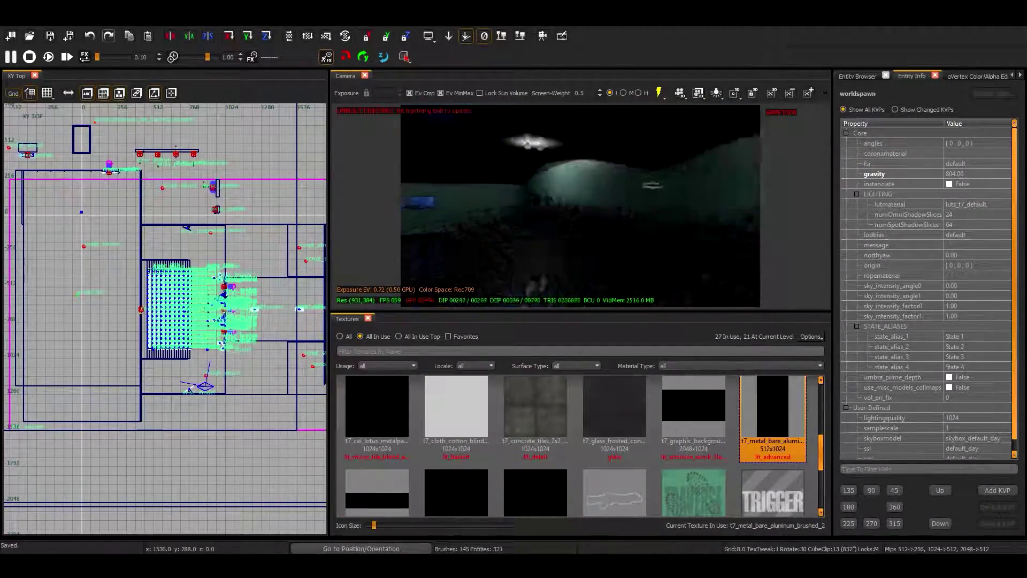
pyautogui.press('Up')
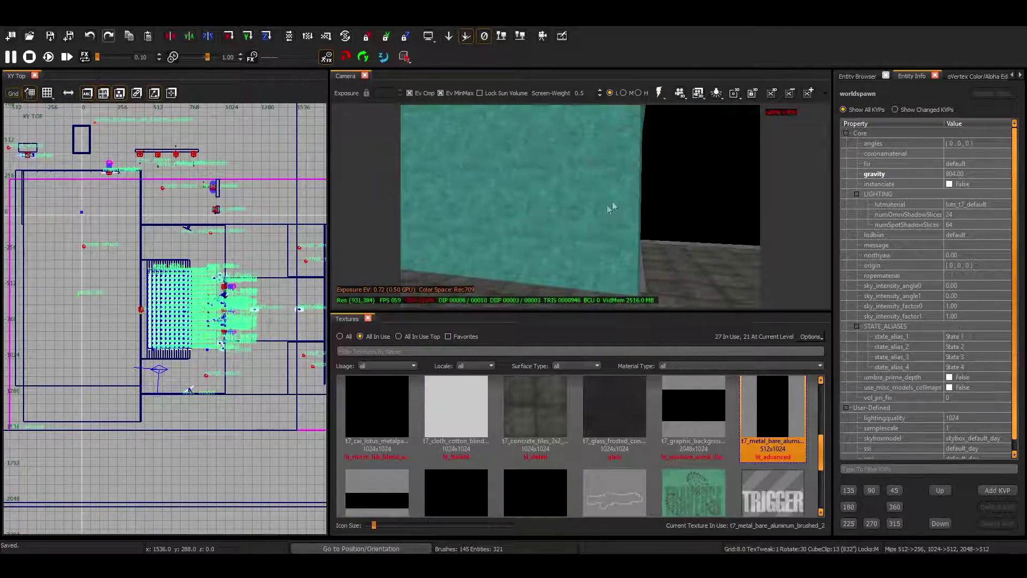
pyautogui.press('Right')
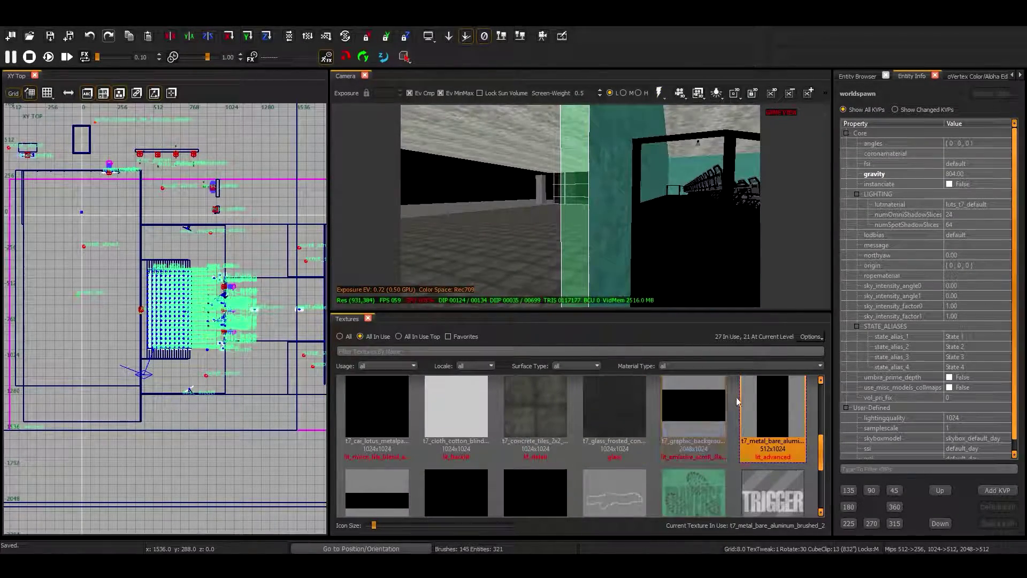
pyautogui.press('Up')
# - Build 16 × 16 unit pillars with the t7_brick_worn_painted_white texture on both sides of the theatre doorway at X 400
pyautogui.rightClick(598, 185)
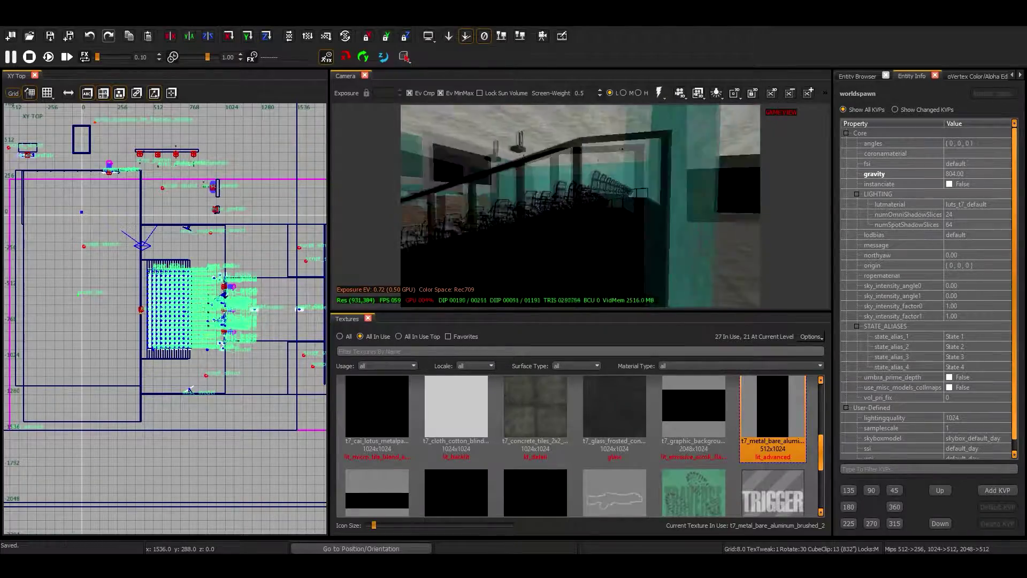
pyautogui.scroll(5, 577, 447)
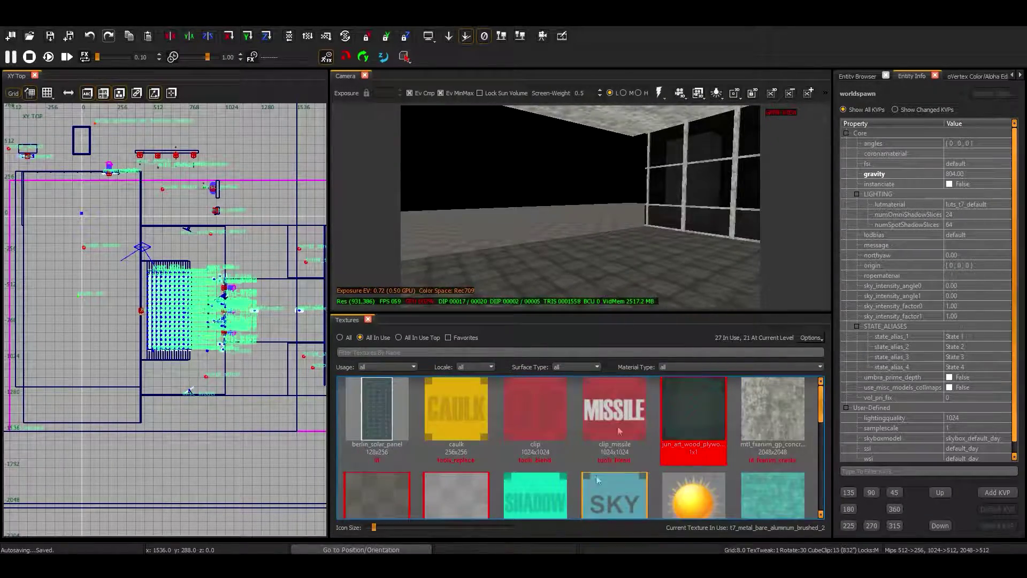
pyautogui.press('Up')
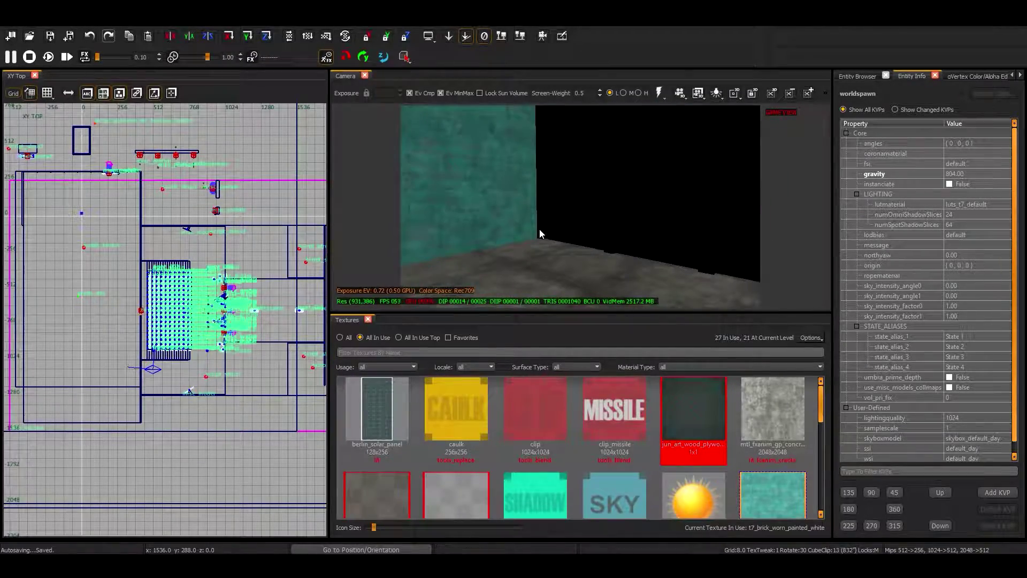
pyautogui.click(554, 229)
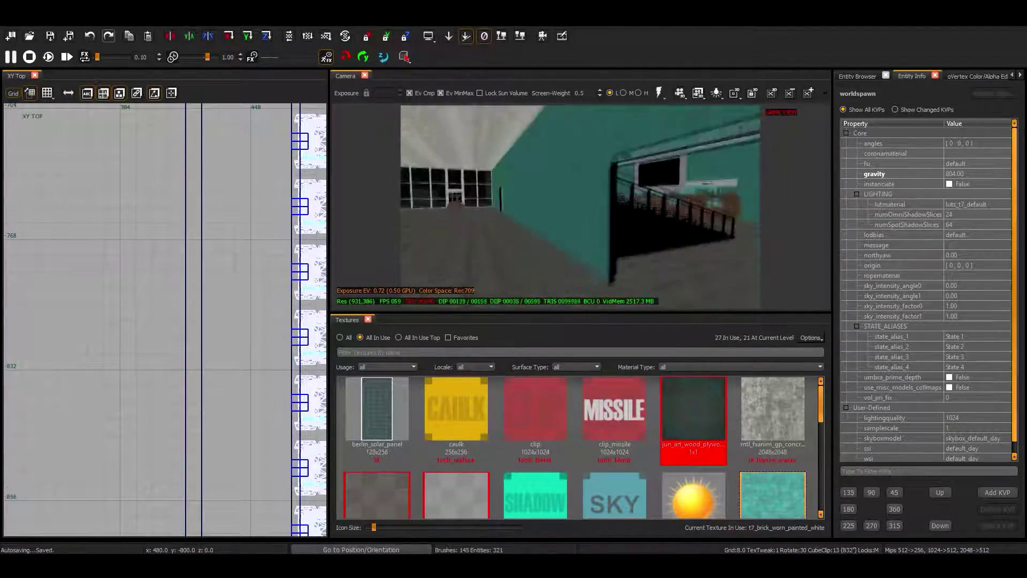
pyautogui.scroll(-5, 160, 406)
pyautogui.press('Escape')
pyautogui.scroll(5, 162, 409)
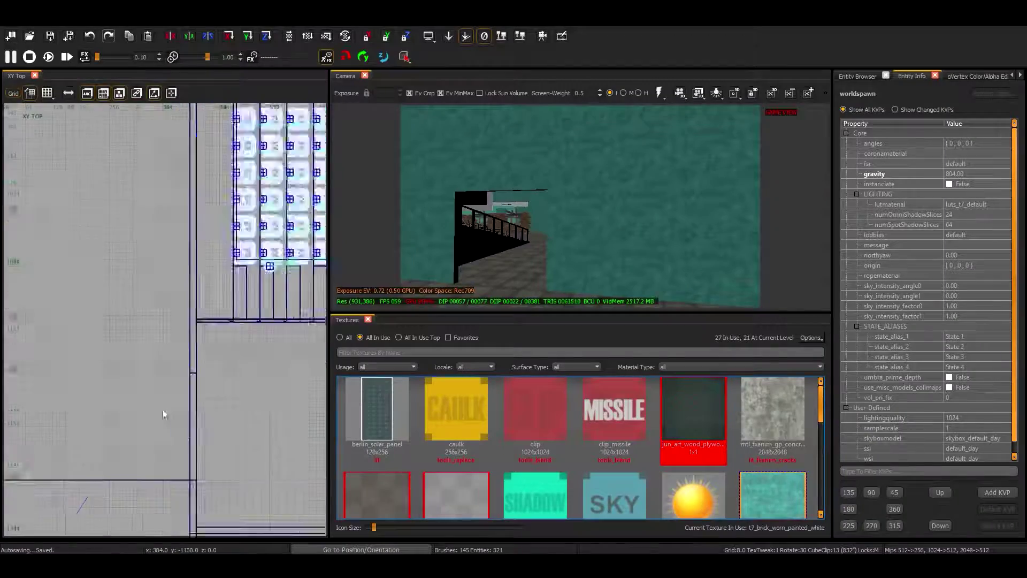
pyautogui.moveTo(160, 387); pyautogui.dragTo(132, 418)
pyautogui.press('Escape')
pyautogui.press('Down')
pyautogui.press('Down')
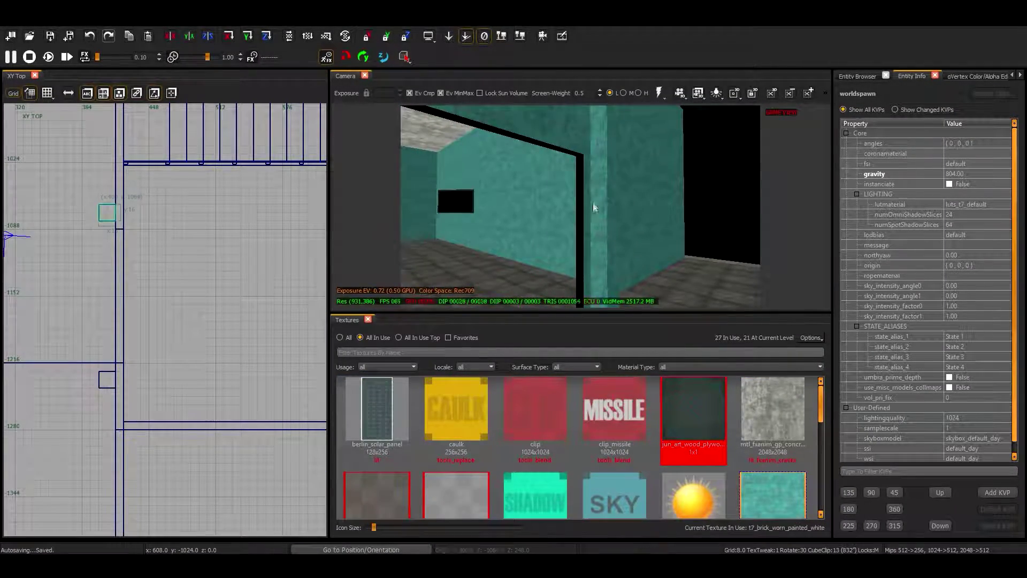
# - Duplicate the pair of pillars to the theatre's second doorway at the other end of the hallway wall
pyautogui.press('Escape')
pyautogui.rightClick(594, 208)
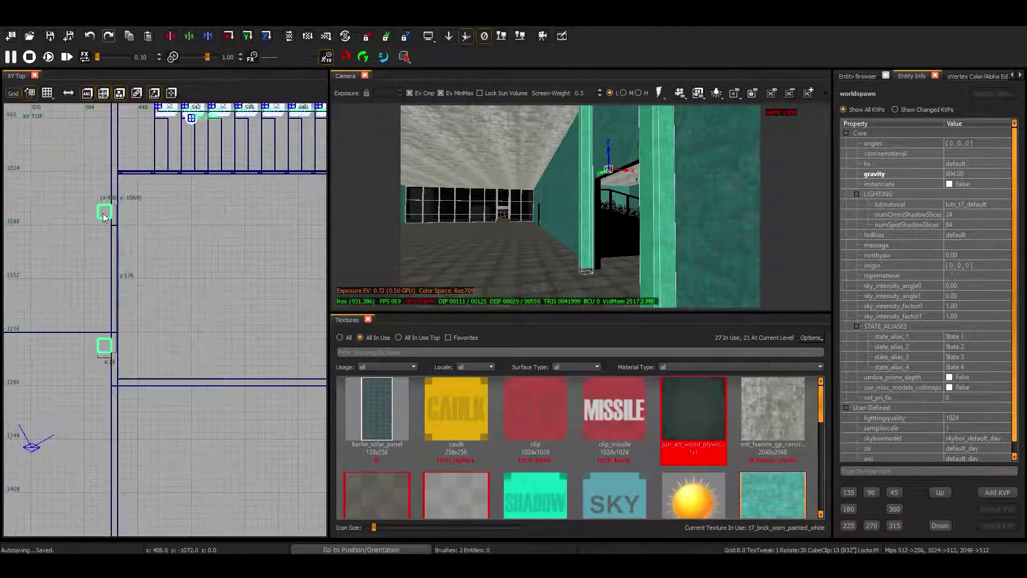
pyautogui.keyDown('shift'); pyautogui.click(168, 362); pyautogui.keyUp('shift')
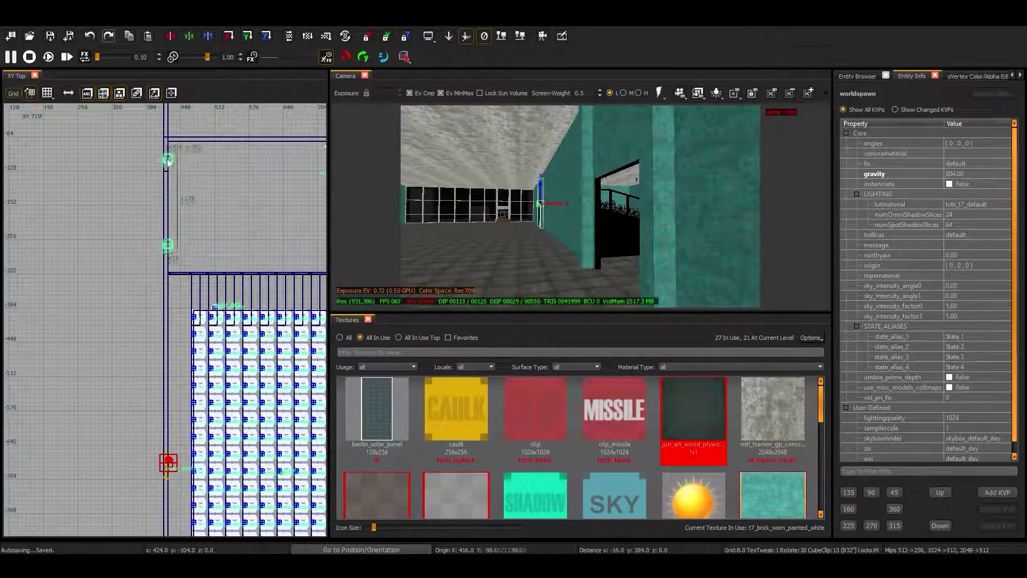
pyautogui.scroll(4, 168, 162)
pyautogui.press('Escape')
# - Search the model library for "locker" and browse to the metal laundry lockers
pyautogui.hotkey('ctrl', 'Tab')
pyautogui.hotkey('ctrl', 'Tab')
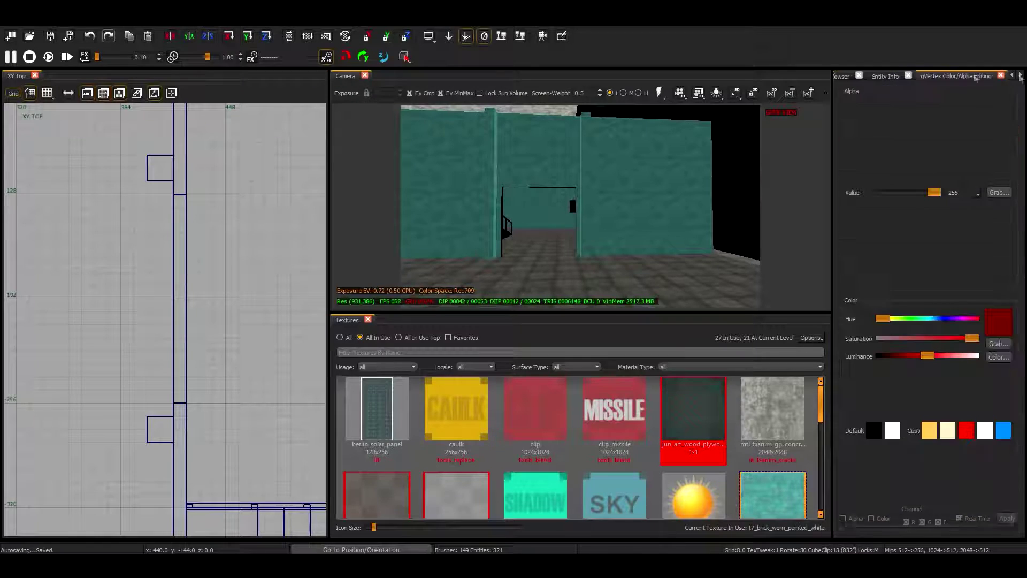
pyautogui.write('locker')
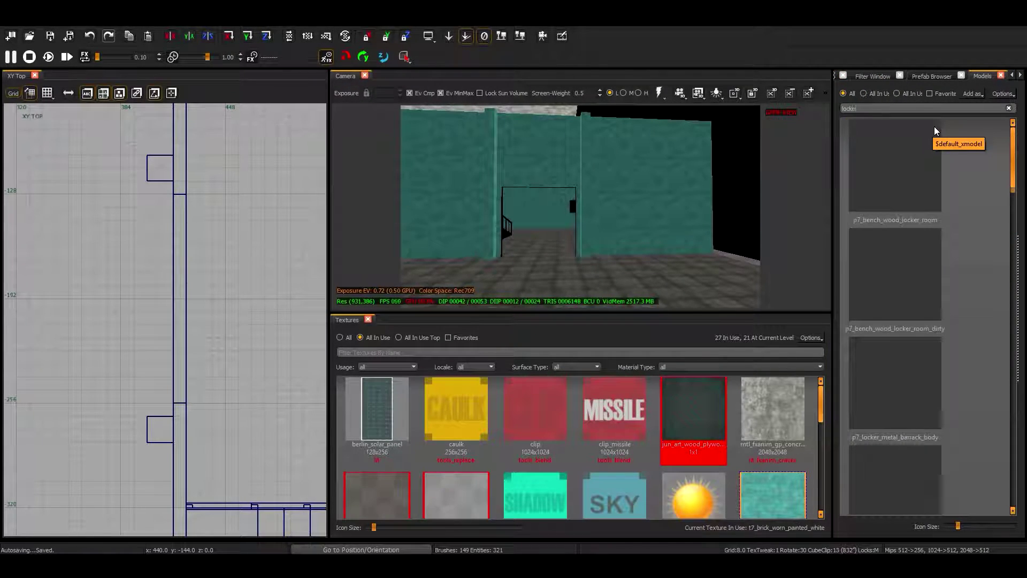
pyautogui.scroll(-5, 987, 192)
pyautogui.scroll(-10, 929, 150)
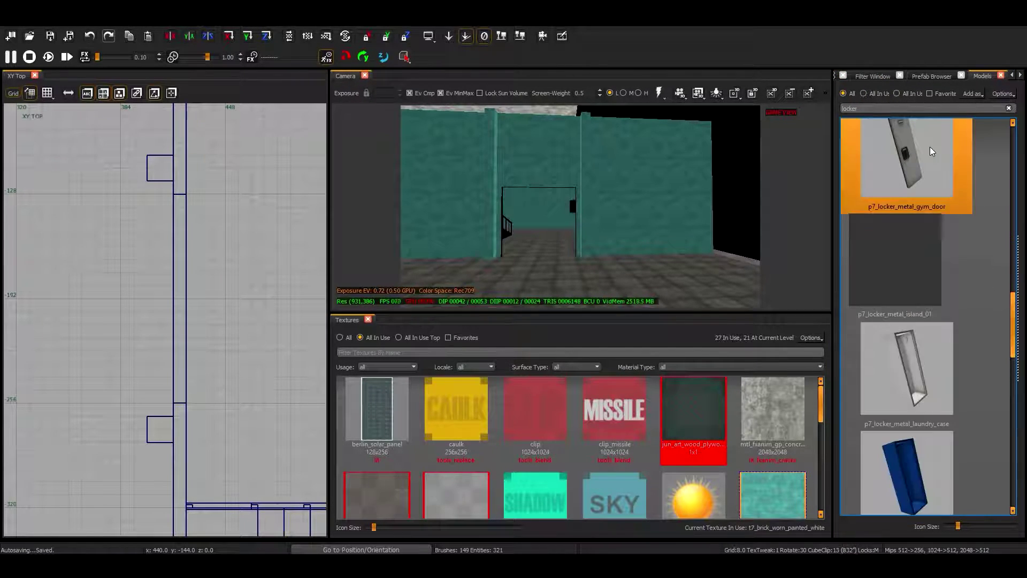
# - Place a p7_locker_metal_laundry_case_blue model against the hallway wall, directly beside the doorway pillar
pyautogui.moveTo(928, 150); pyautogui.dragTo(642, 214)
pyautogui.scroll(-2, 167, 323)
pyautogui.moveTo(167, 323); pyautogui.dragTo(322, 291)
pyautogui.scroll(2, 168, 323)
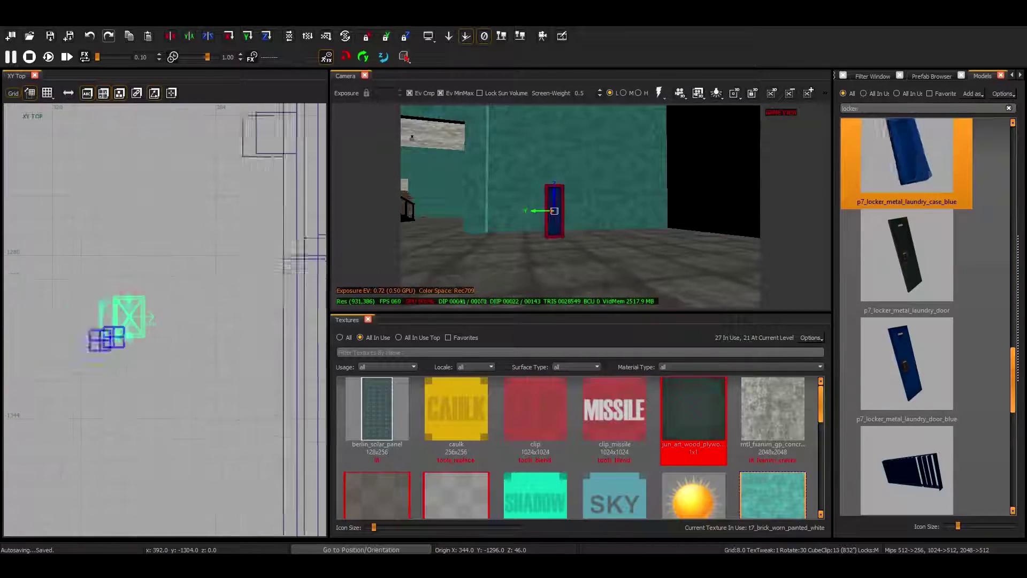
pyautogui.press('Escape')
pyautogui.moveTo(616, 150); pyautogui.dragTo(615, 150, button='right')
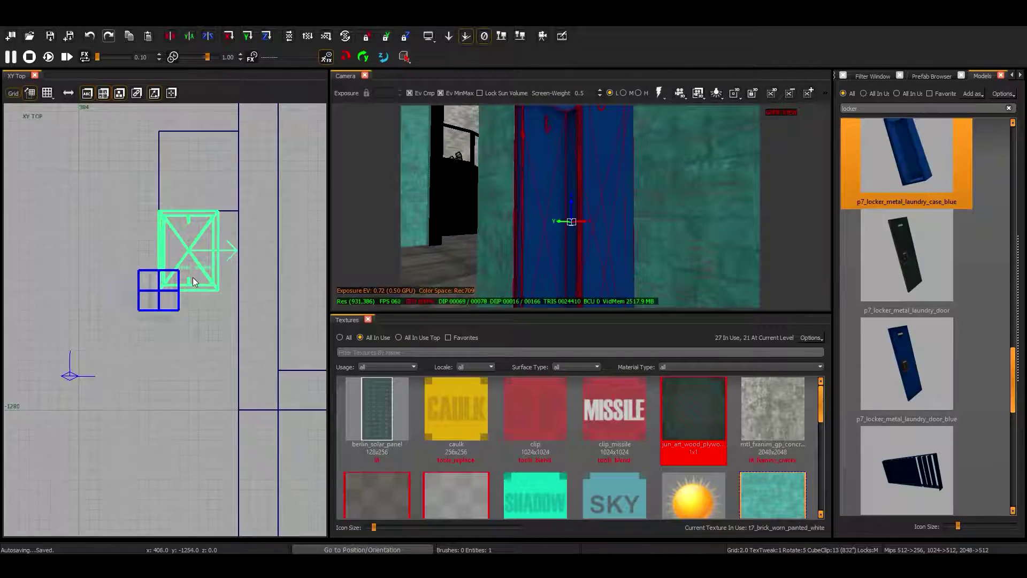
# - Fit the p7_locker_metal_laundry_door_blue model onto the front of the blue locker case
pyautogui.moveTo(493, 205); pyautogui.dragTo(549, 284, button='right')
pyautogui.moveTo(535, 214)
pyautogui.mouseDown(button='right')
pyautogui.moveTo(552, 203)
pyautogui.moveTo(530, 214)
pyautogui.mouseUp(button='right')
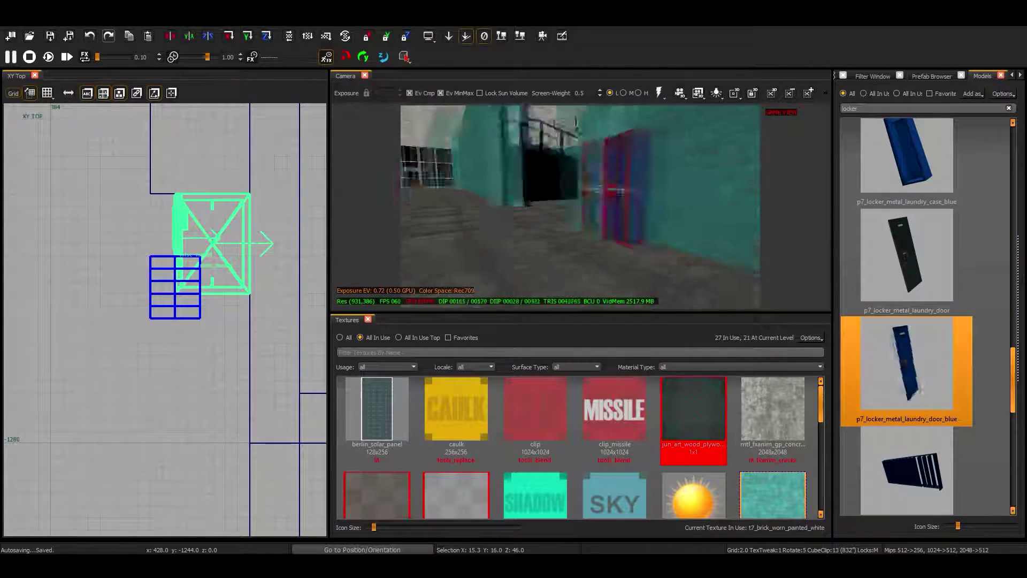
pyautogui.click(167, 364)
pyautogui.scroll(-2, 237, 318)
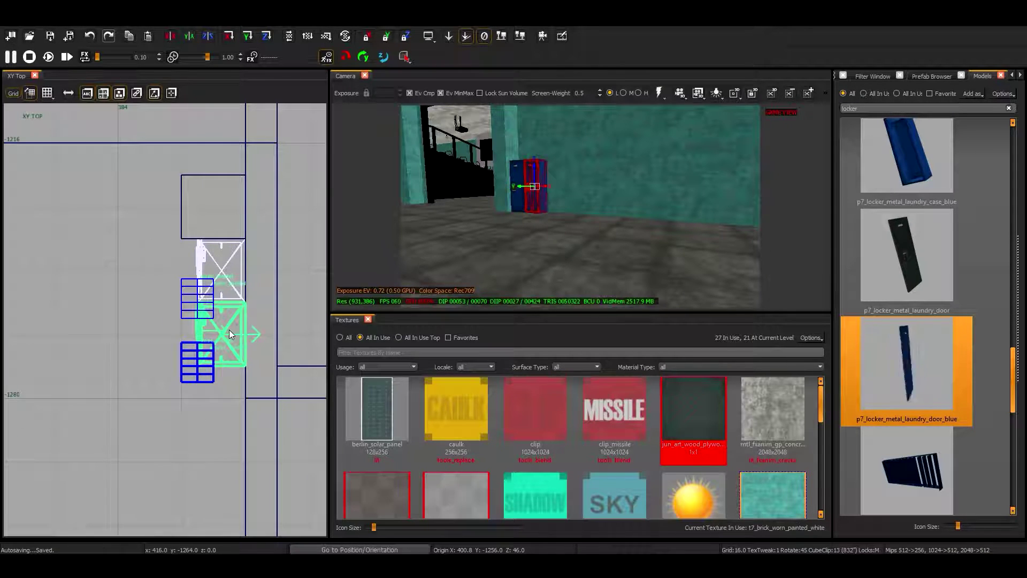
# - Duplicate the finished locker along the wall at 16-unit spacing to make a row of six
pyautogui.press('space')
pyautogui.press('space')
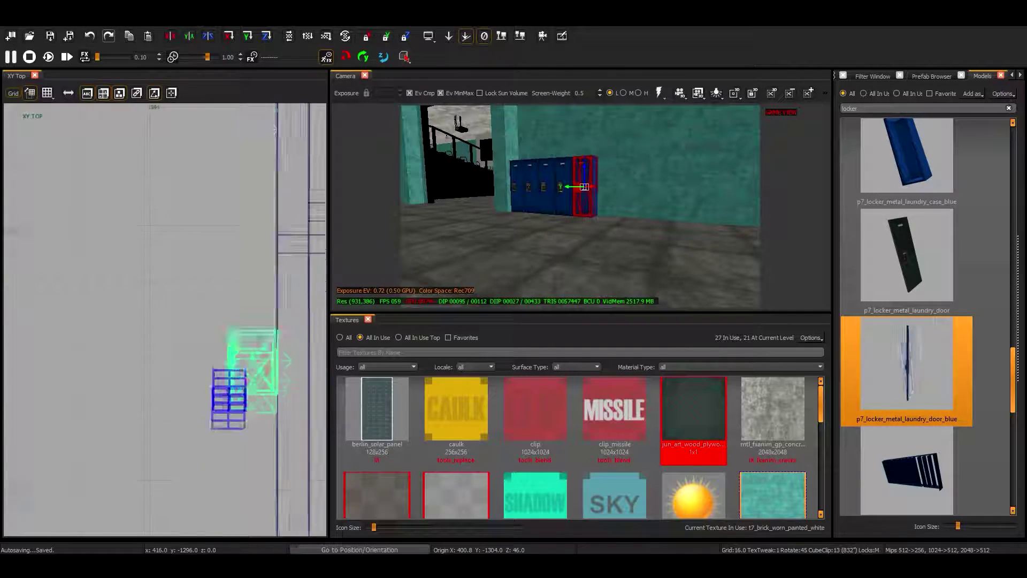
pyautogui.press('Escape')
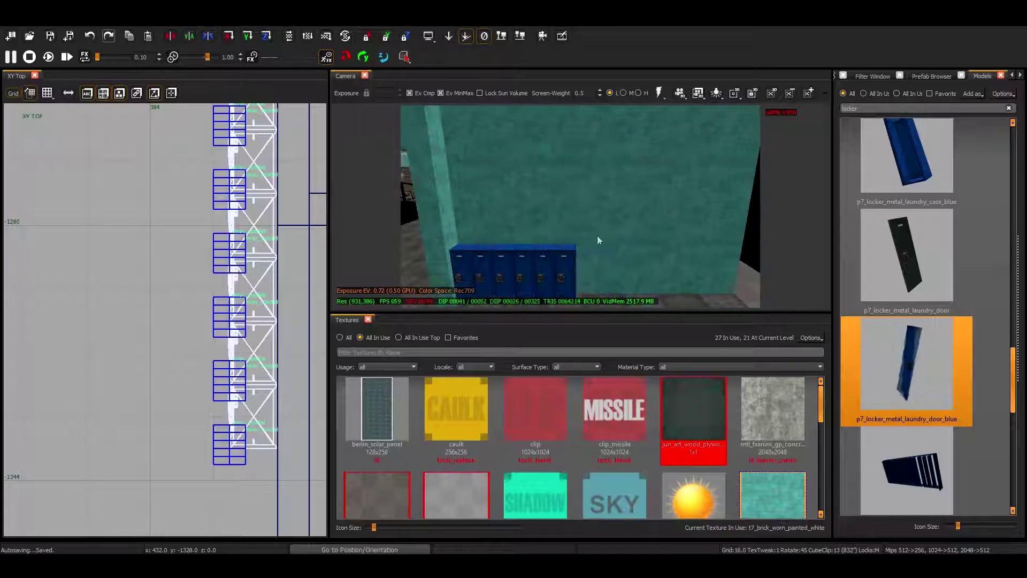
# - Stack a duplicate of the six-locker row directly on top of the first one
pyautogui.moveTo(470, 263); pyautogui.dragTo(336, 273, button='right')
pyautogui.scroll(-3, 160, 321)
pyautogui.hotkey('ctrl', 'Tab')
pyautogui.moveTo(192, 331); pyautogui.dragTo(193, 274)
pyautogui.scroll(3, 193, 274)
pyautogui.moveTo(471, 209); pyautogui.dragTo(503, 205, button='right')
# - Duplicate the lockers along the wall between the two doorways at X 400.8, repeating the block every 192 units up to Y -296
pyautogui.hotkey('ctrl', 'Tab')
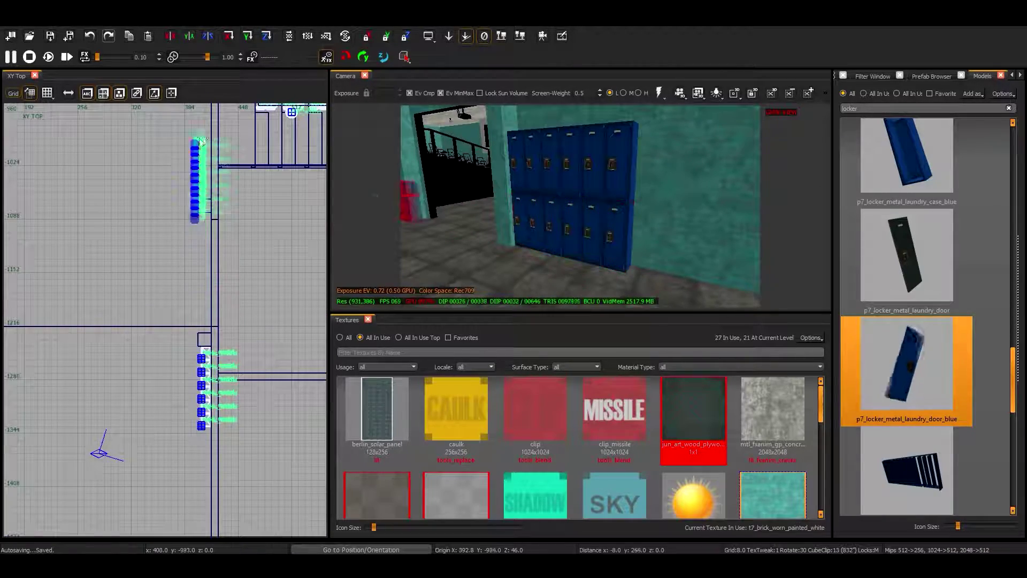
pyautogui.moveTo(481, 214); pyautogui.dragTo(498, 193, button='right')
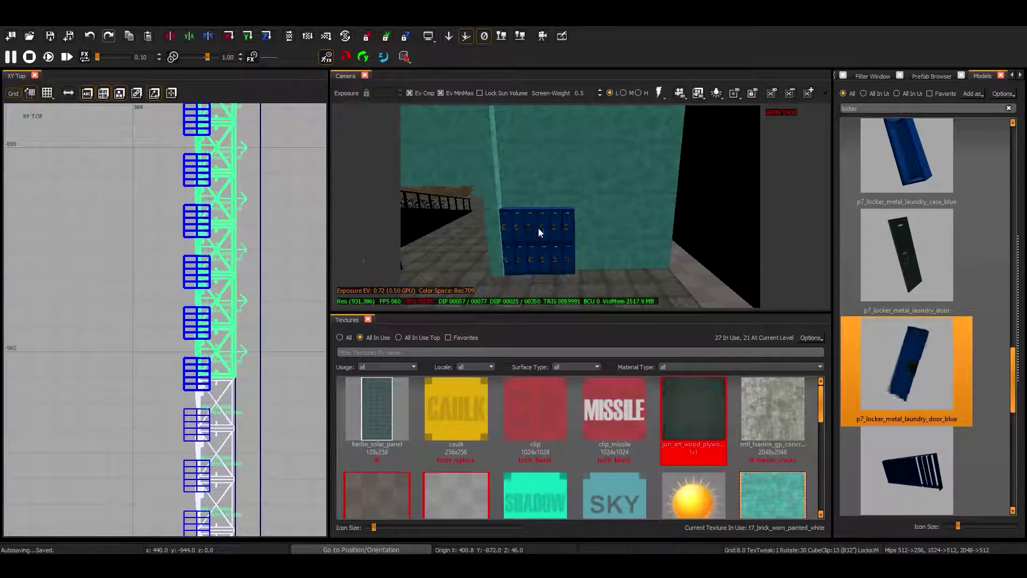
pyautogui.moveTo(540, 230); pyautogui.dragTo(556, 210, button='right')
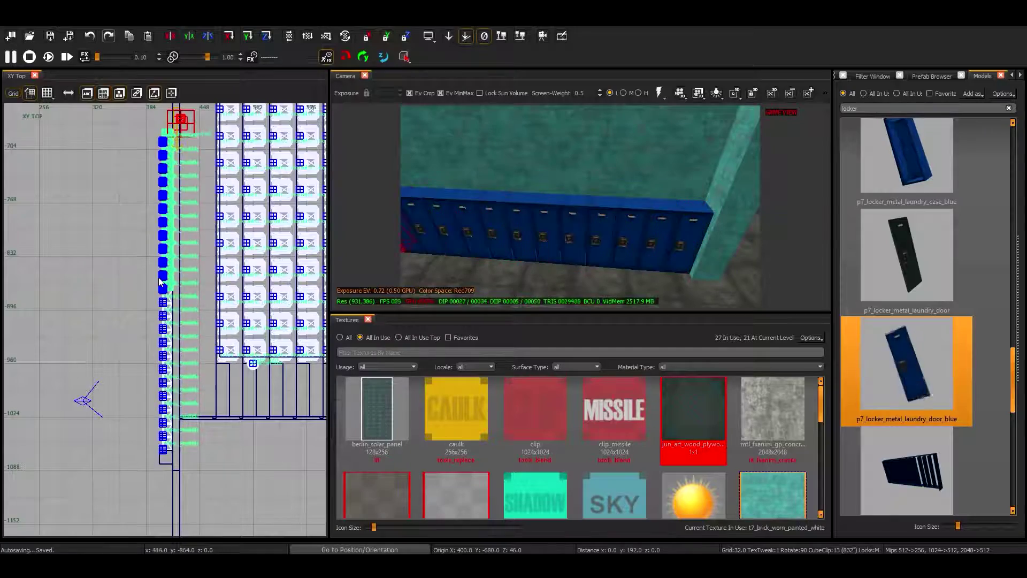
pyautogui.scroll(-2, 167, 296)
pyautogui.scroll(2, 167, 295)
pyautogui.scroll(-3, 166, 295)
pyautogui.scroll(3, 166, 317)
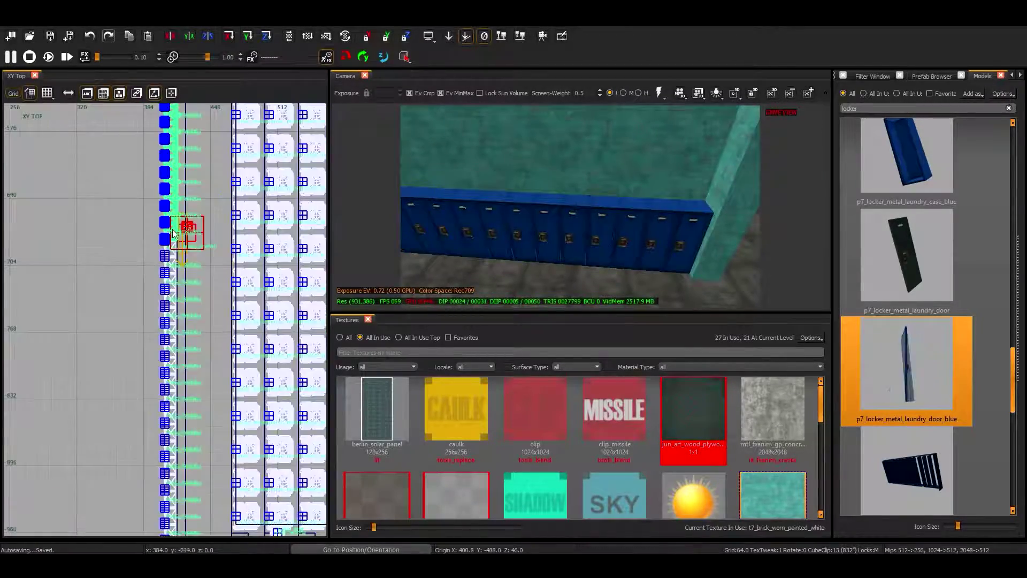
pyautogui.click(173, 287)
pyautogui.press('f')
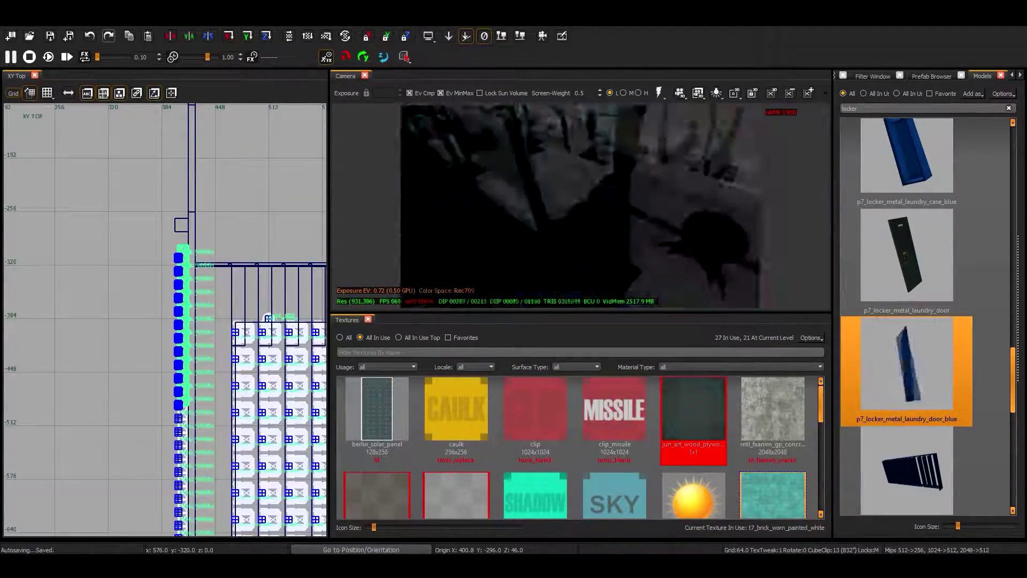
# - Stack a duplicate of the end block of twelve lockers on the lower tier at Z 92
pyautogui.hotkey('ctrl', 'Tab')
pyautogui.scroll(6, 190, 328)
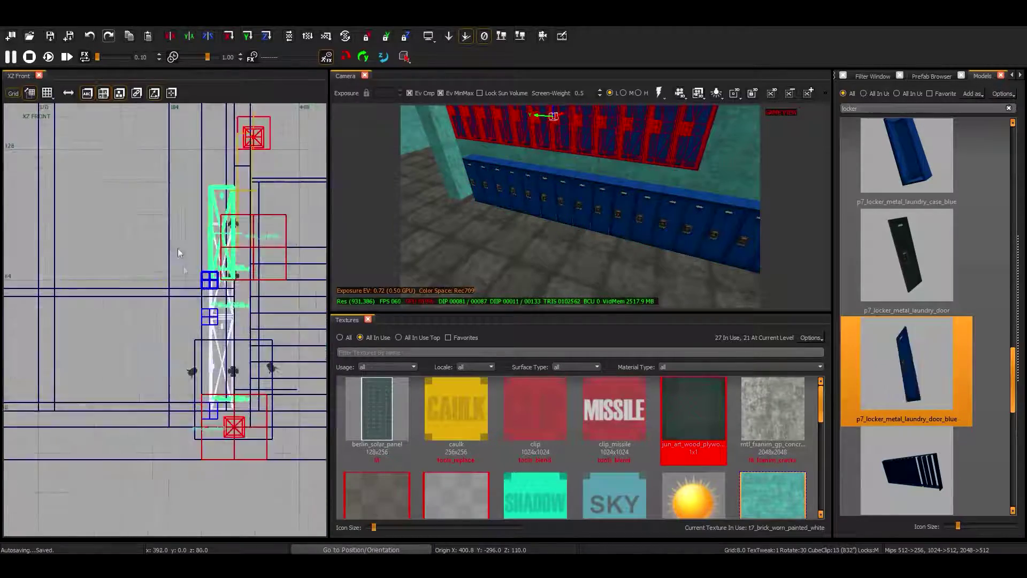
pyautogui.moveTo(474, 222); pyautogui.dragTo(535, 214, button='right')
pyautogui.hotkey('ctrl', 'Tab')
pyautogui.hotkey('ctrl', 'Tab')
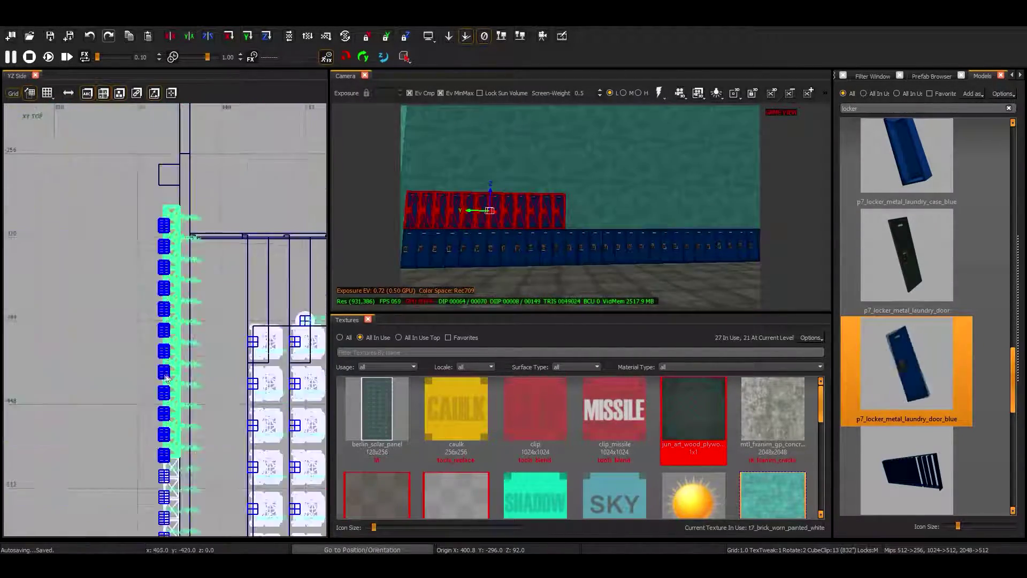
# - Duplicate the upper block of lockers in 192-unit steps to complete the second tier along the long wall
pyautogui.scroll(-3, 182, 458)
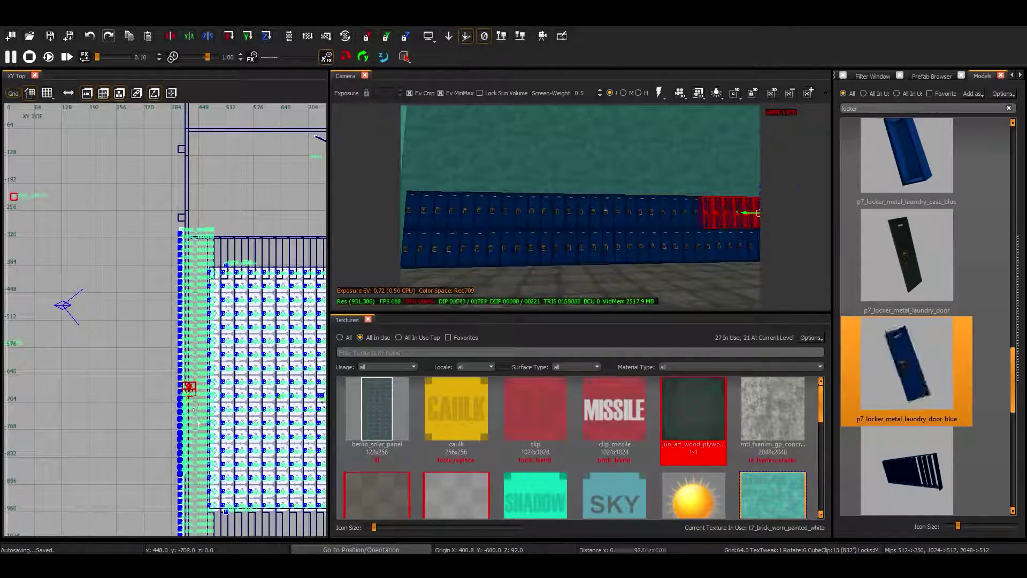
pyautogui.moveTo(197, 421); pyautogui.dragTo(220, 359, button='right')
pyautogui.moveTo(539, 238); pyautogui.dragTo(481, 238, button='right')
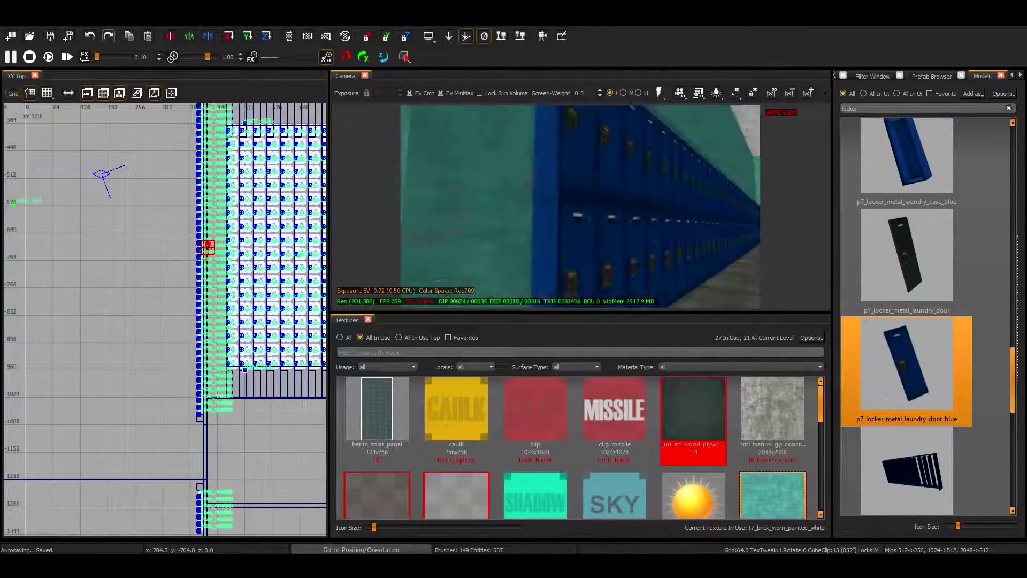
# - Shape a copy of the doorway pillar into a 16 × 16 unit block above the lockers at Z 144
pyautogui.scroll(6, 182, 321)
pyautogui.moveTo(589, 241); pyautogui.dragTo(591, 116, button='right')
pyautogui.hotkey('ctrl', 'Tab')
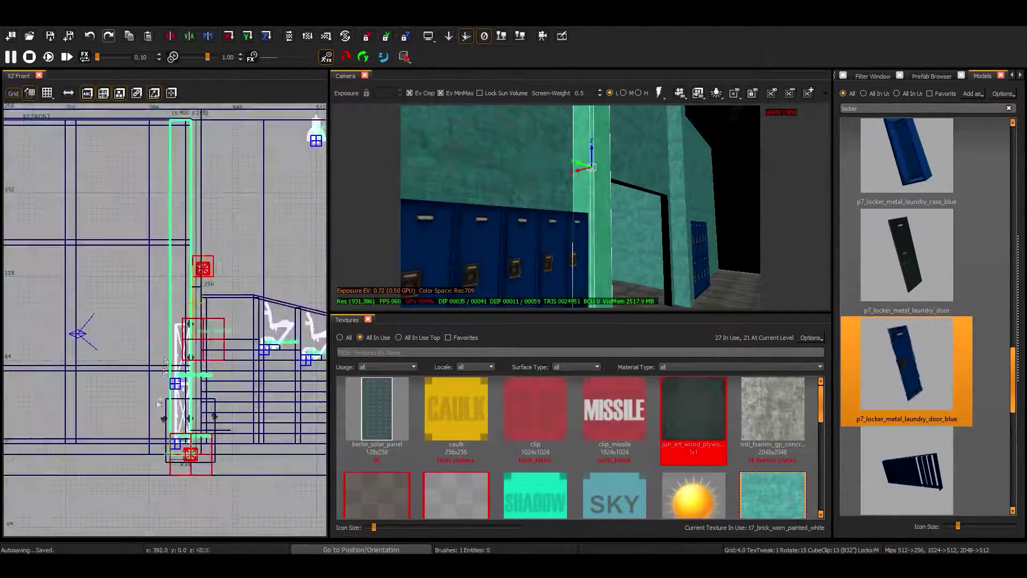
pyautogui.hotkey('ctrl', 'Tab')
pyautogui.scroll(-3, 150, 237)
pyautogui.moveTo(150, 237); pyautogui.dragTo(176, 302)
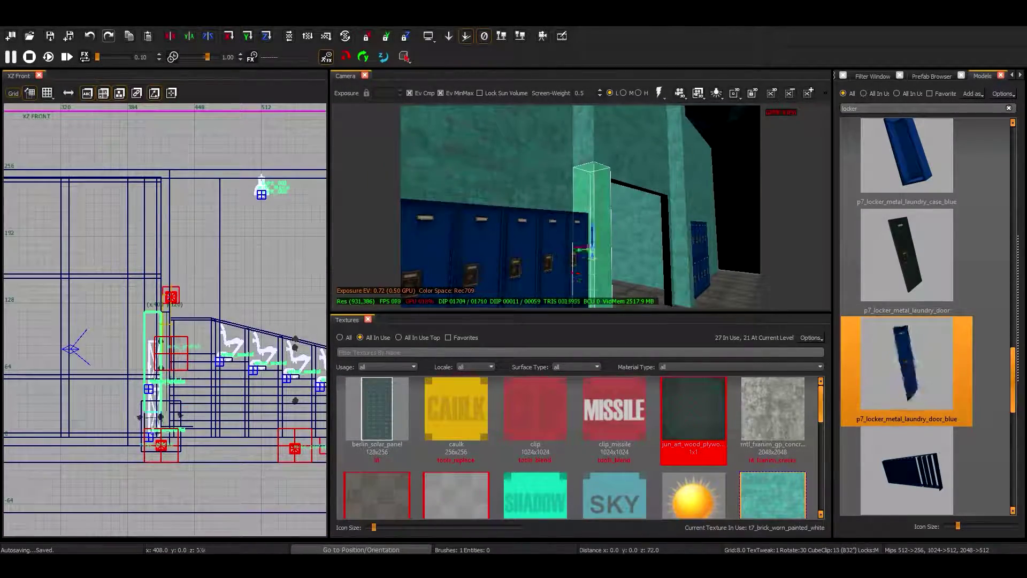
pyautogui.scroll(5, 158, 321)
pyautogui.press('f')
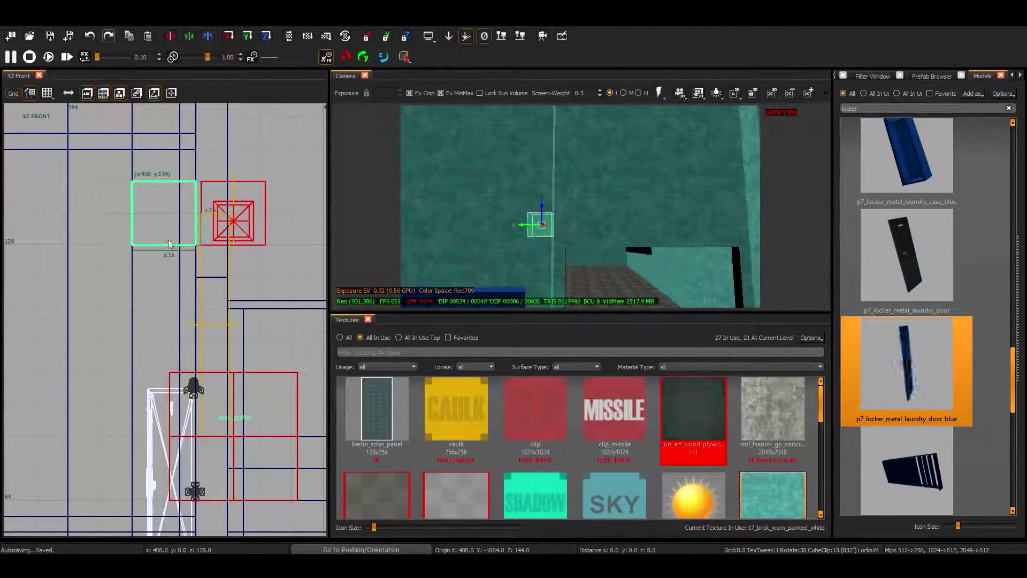
# - Stretch the block into a horizontal beam running above the doorway and both locker rows
pyautogui.hotkey('ctrl', 'Tab')
pyautogui.scroll(2, 152, 421)
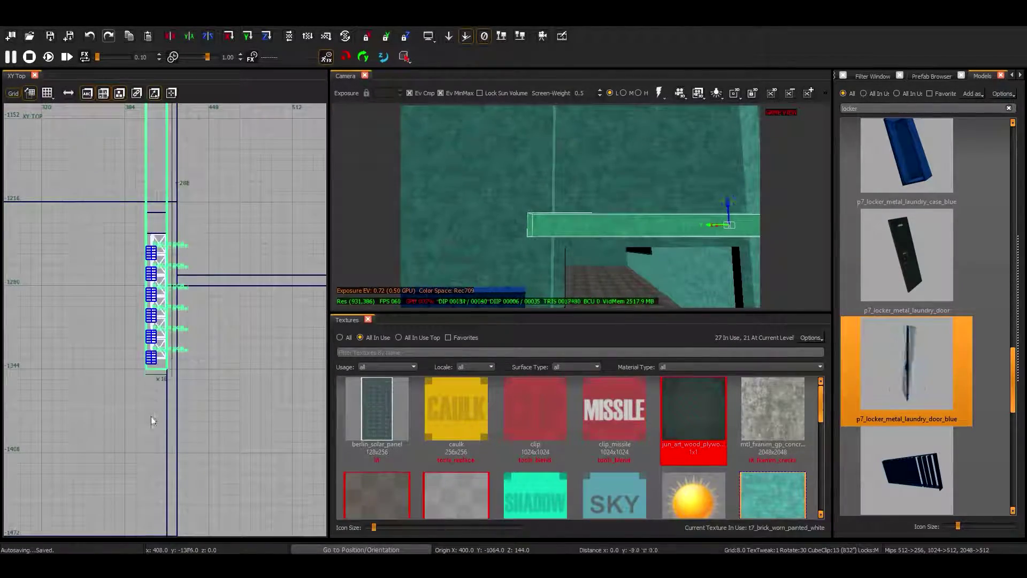
pyautogui.scroll(-4, 153, 421)
pyautogui.scroll(6, 158, 350)
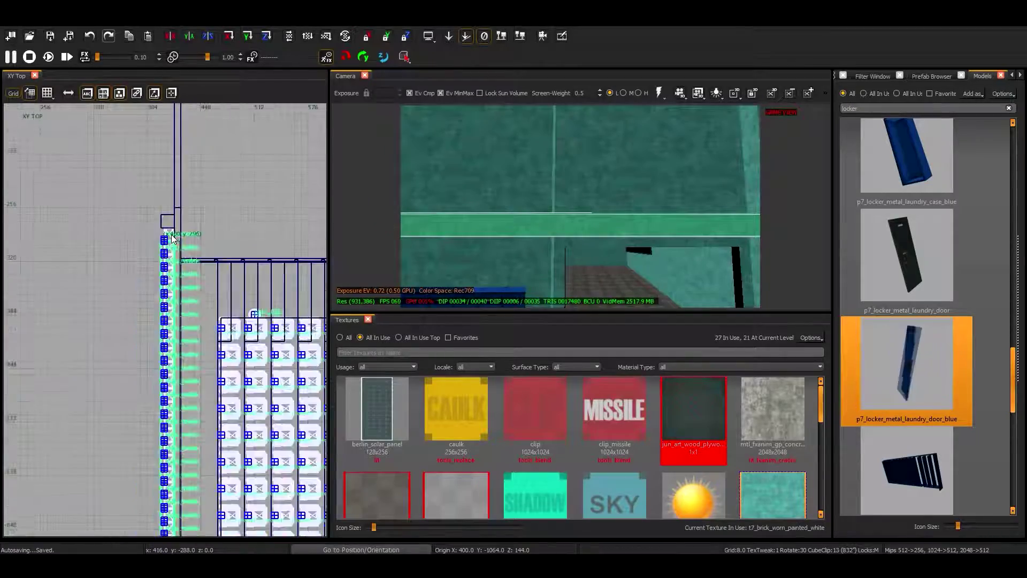
# - Add a full-height brick pillar at the outer end of the short locker row
pyautogui.moveTo(515, 202); pyautogui.dragTo(515, 202, button='right')
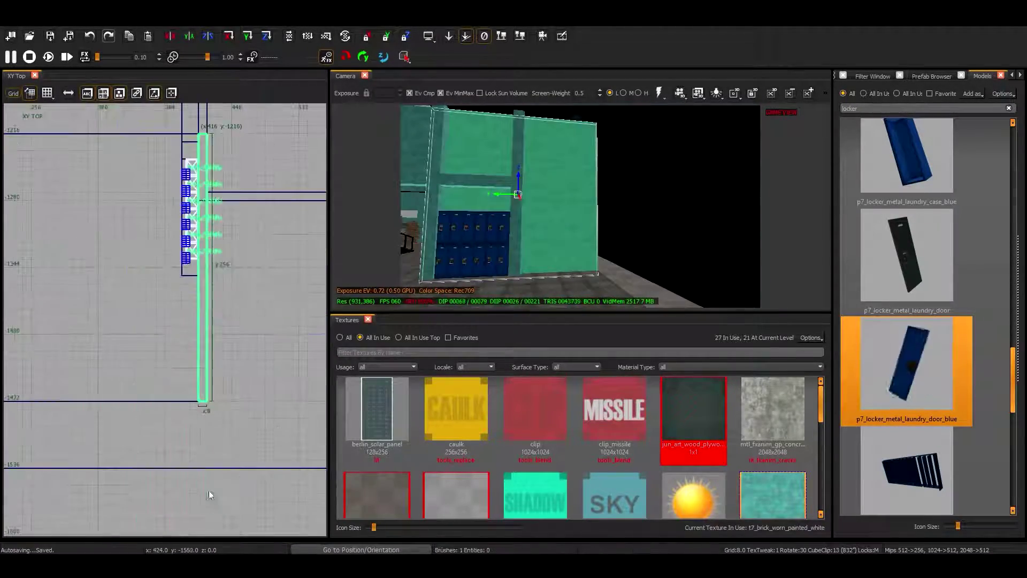
pyautogui.press('Escape')
pyautogui.moveTo(553, 240)
pyautogui.mouseDown(button='right')
pyautogui.moveTo(572, 233)
pyautogui.moveTo(591, 251)
pyautogui.moveTo(566, 196)
pyautogui.mouseUp(button='right')
# - Duplicate the caged ceiling lamp and its light in an evenly spaced row along the locker hallway's ceiling
pyautogui.scroll(-3, 214, 260)
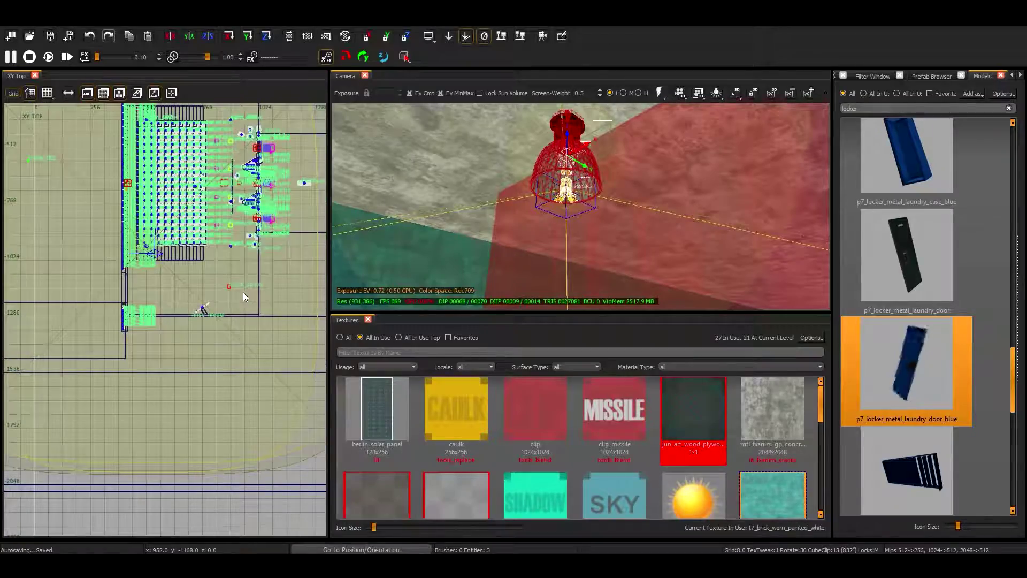
pyautogui.moveTo(566, 196); pyautogui.dragTo(548, 231, button='right')
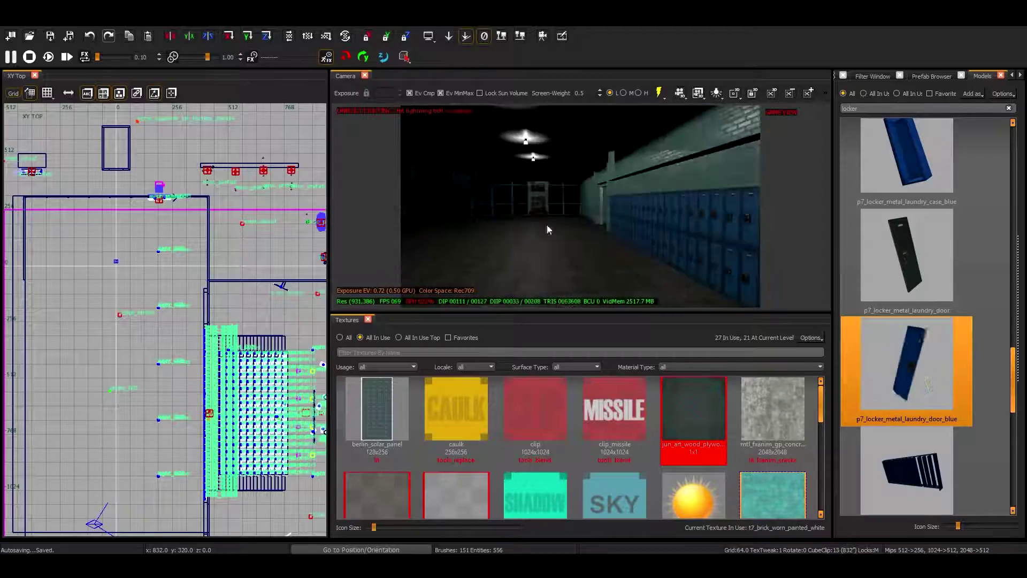
pyautogui.scroll(3, 234, 297)
pyautogui.scroll(-3, 213, 303)
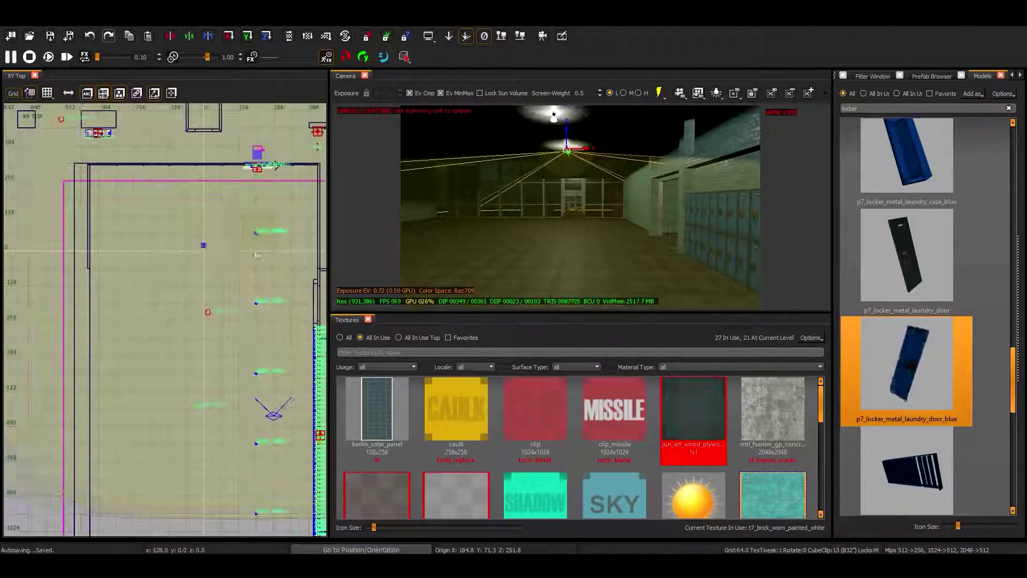
# - Duplicate the ceiling lamps and their lights into a second evenly spaced row along the opposite half of the hall's ceiling
pyautogui.moveTo(130, 252); pyautogui.dragTo(151, 321)
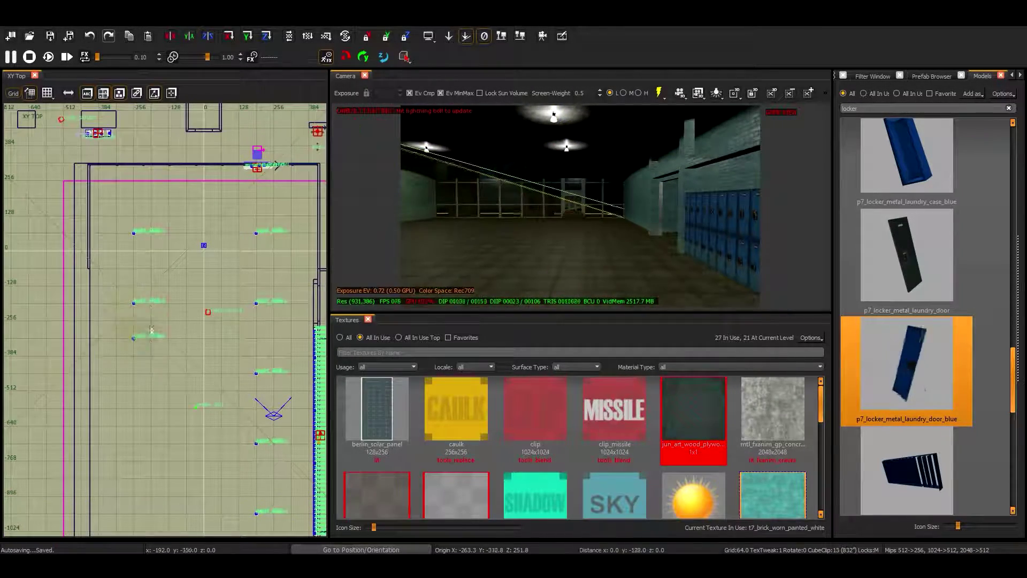
pyautogui.moveTo(153, 421); pyautogui.dragTo(188, 349, button='right')
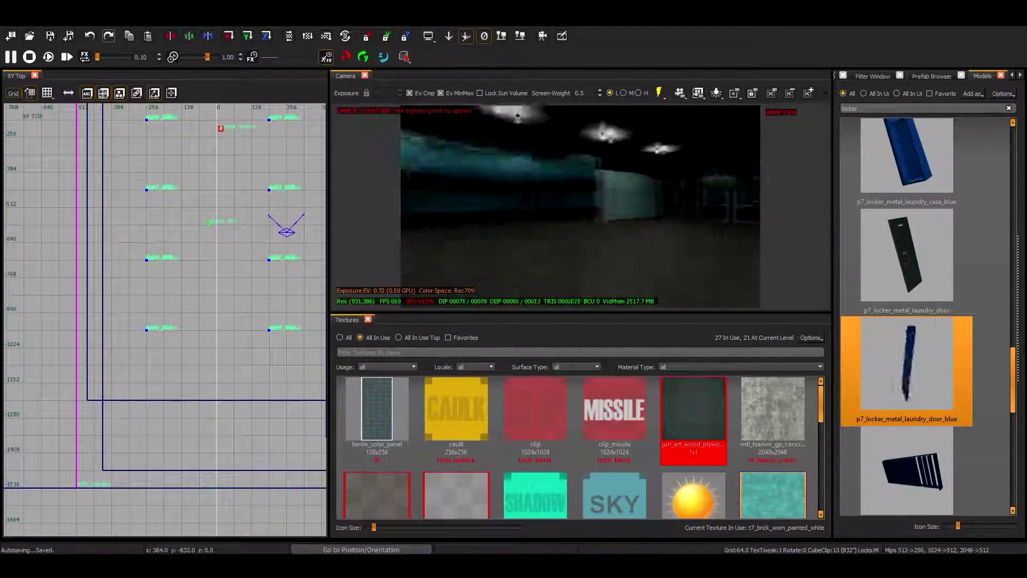
# - Extend the hall's long brick side wall and its ceiling brush to the far end of the room
pyautogui.scroll(-3, 156, 320)
pyautogui.scroll(5, 155, 320)
pyautogui.scroll(-5, 156, 246)
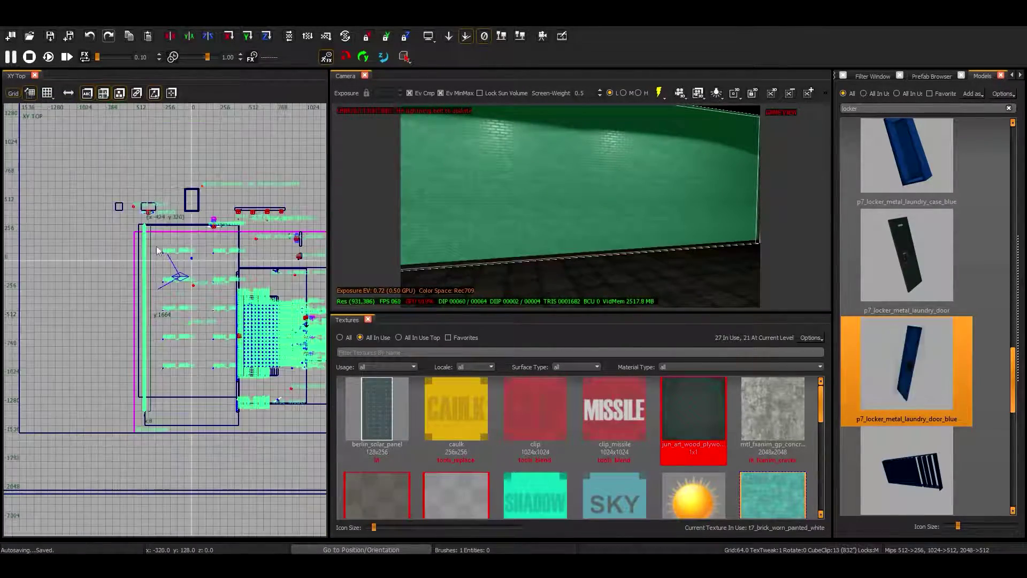
pyautogui.press('Up')
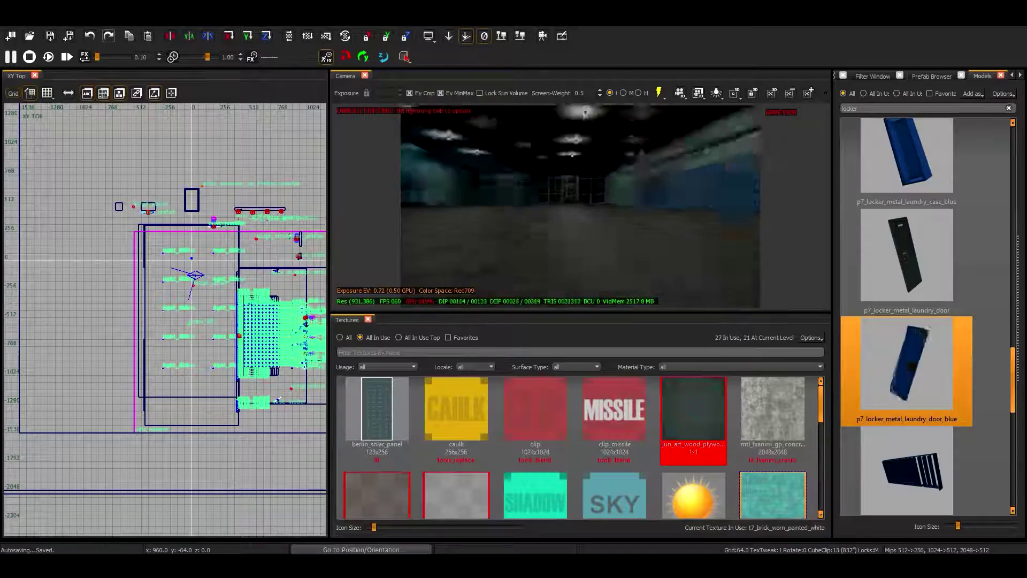
pyautogui.press('pageup')
pyautogui.press('pageup')
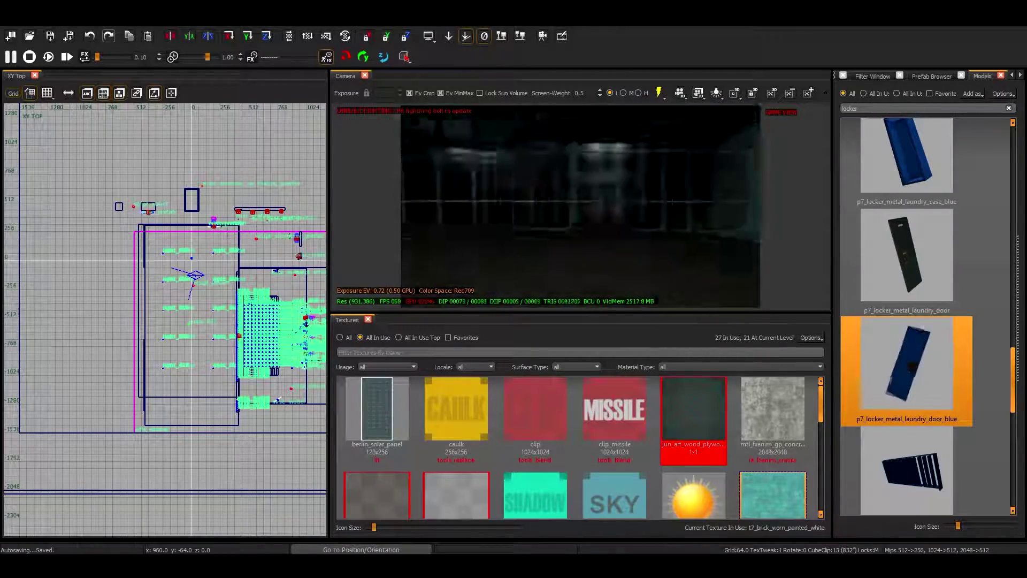
pyautogui.keyDown('shift'); pyautogui.click(522, 143); pyautogui.keyUp('shift')
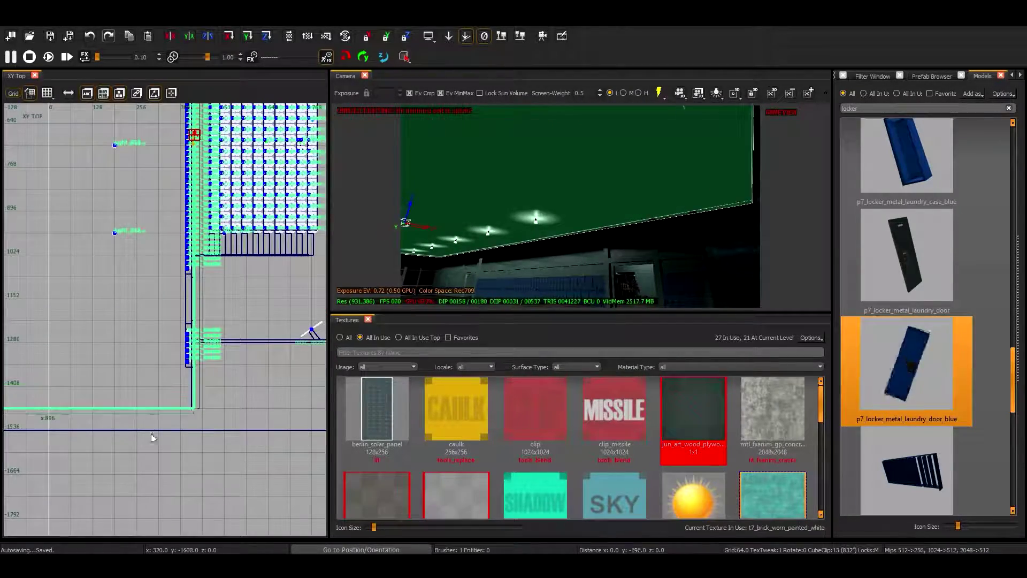
pyautogui.press('pagedown')
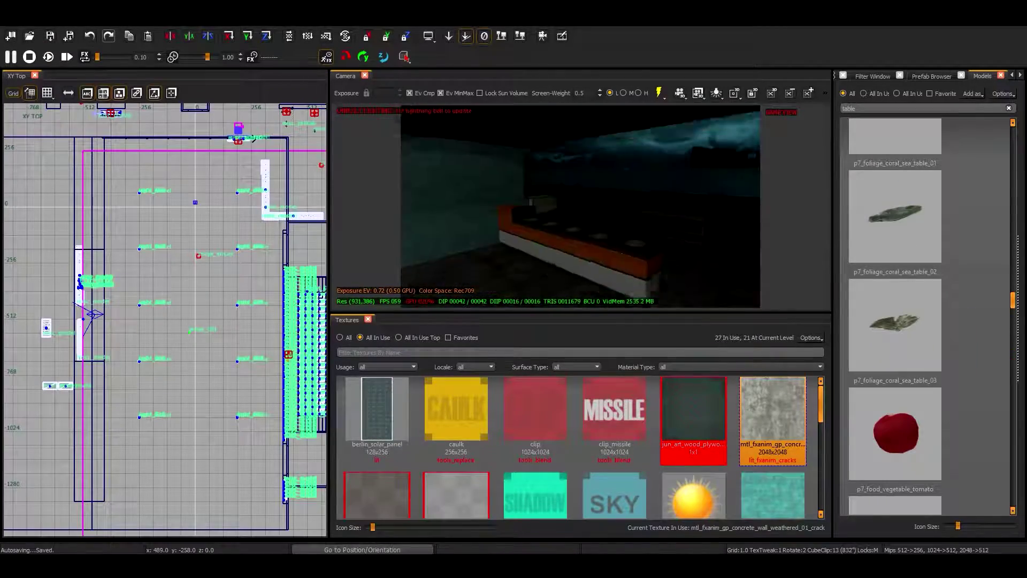
# - Shape a brush above the serving counter into a slanted guard panel, 18 units wide, 153 long and 18 high
pyautogui.scroll(10, 186, 310)
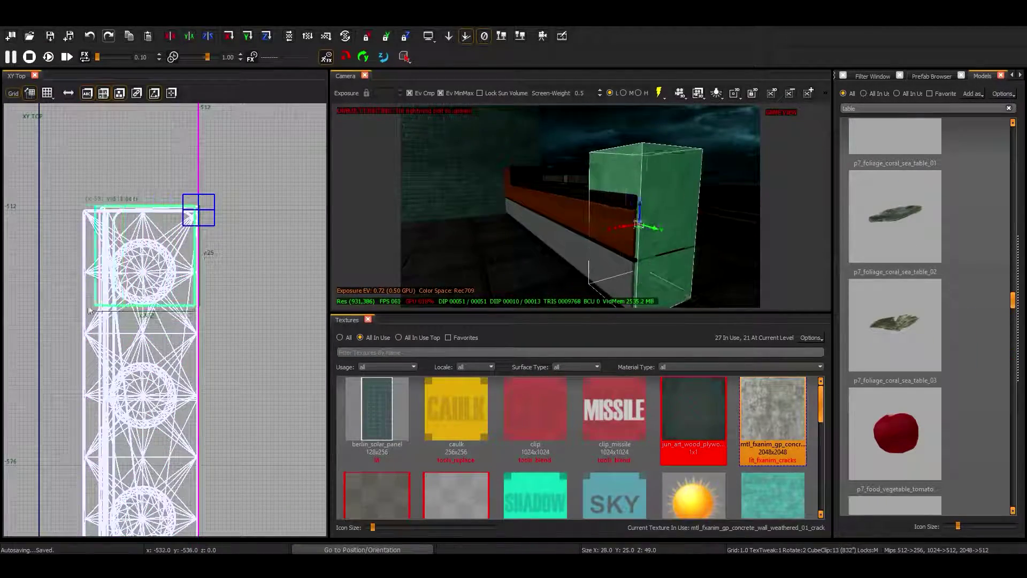
pyautogui.scroll(-5, 137, 227)
pyautogui.scroll(5, 145, 423)
pyautogui.hotkey('ctrl', 'Tab')
pyautogui.moveTo(176, 376); pyautogui.dragTo(208, 254)
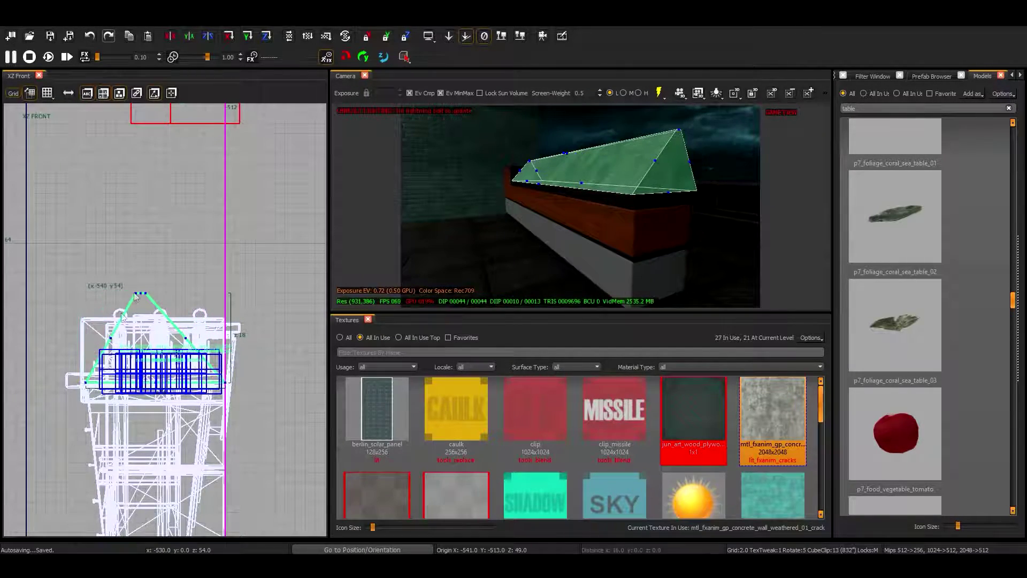
pyautogui.press('f')
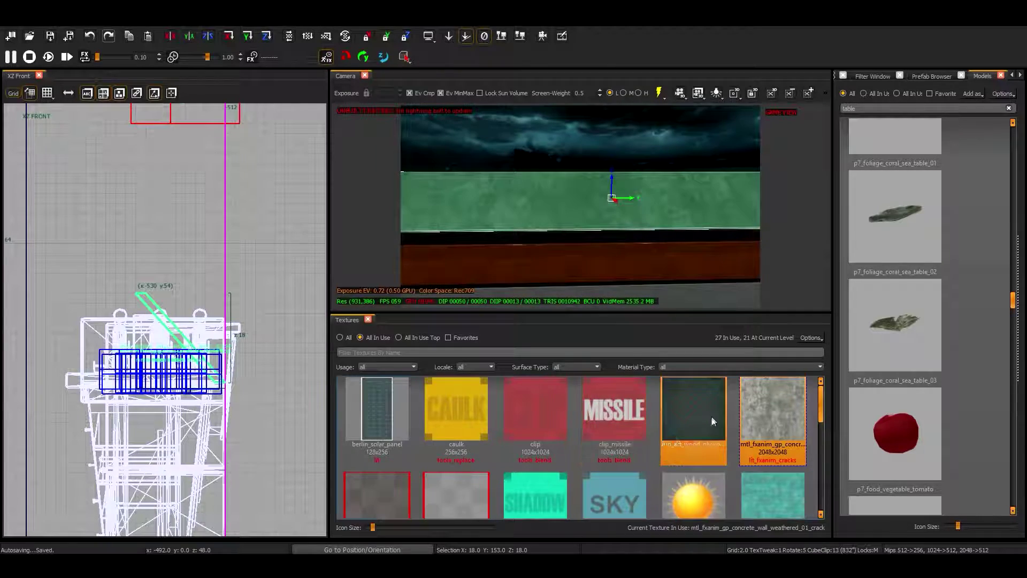
# - Apply the t7_glass_frosted_condensation_transparent material to the slanted guard panel
pyautogui.scroll(-3, 642, 450)
pyautogui.click(615, 470)
pyautogui.click(614, 470)
# - Place a copy of a light just above the first round plate on the serving counter
pyautogui.moveTo(627, 255)
pyautogui.mouseDown(button='right')
pyautogui.moveTo(522, 257)
pyautogui.moveTo(562, 223)
pyautogui.moveTo(431, 191)
pyautogui.mouseUp(button='right')
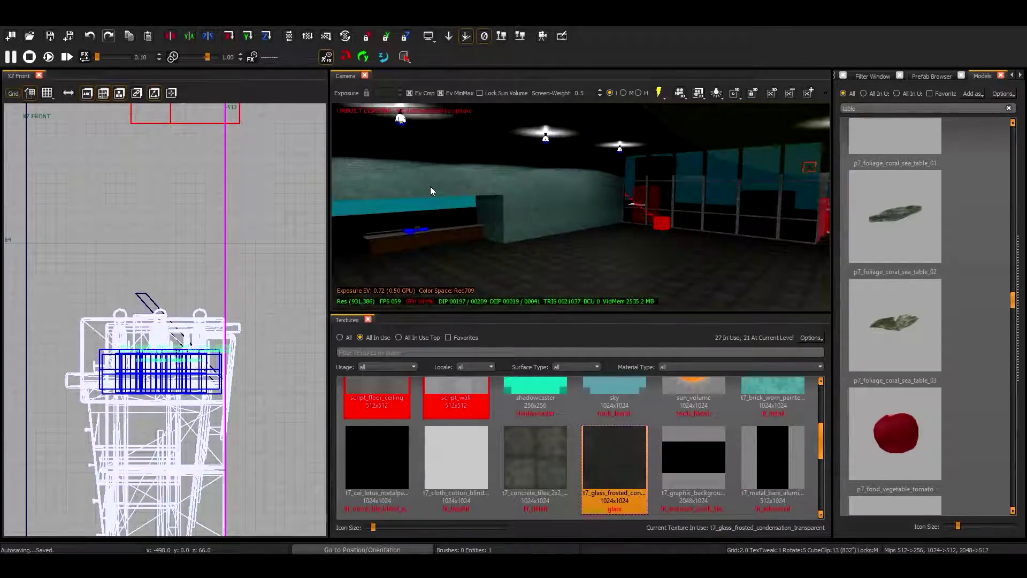
pyautogui.scroll(-3, 165, 312)
pyautogui.hotkey('ctrl', 'Tab')
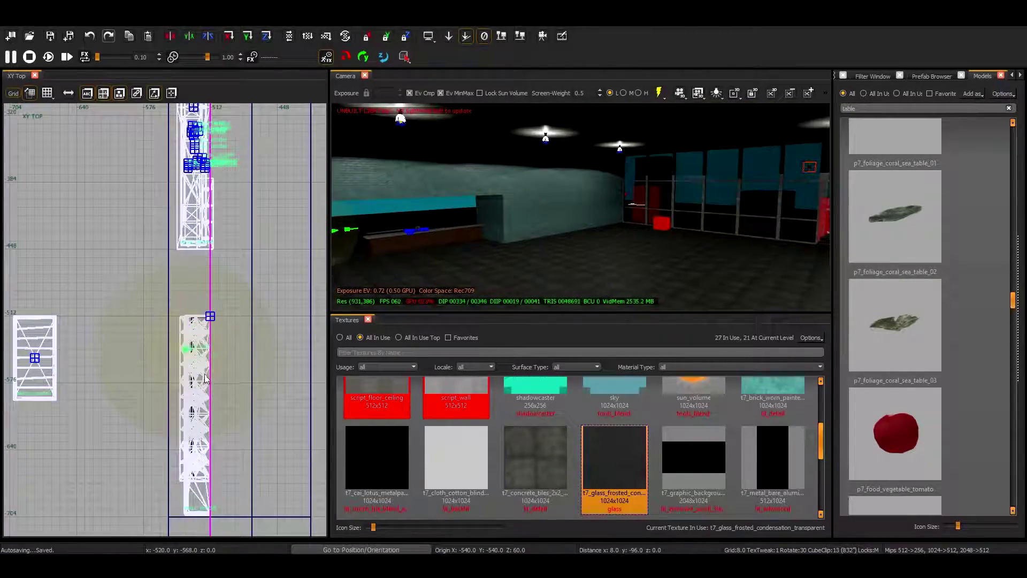
pyautogui.press('f')
pyautogui.hotkey('ctrl', 'Tab')
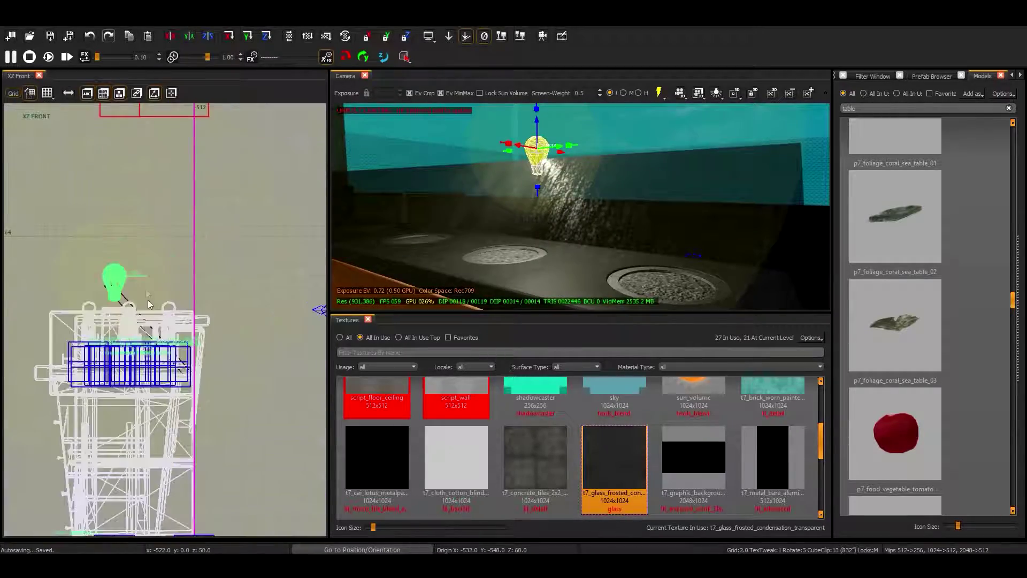
# - Set the counter light's colour to the saved warm yellow swatch, 255, 197, 96
pyautogui.press('n')
pyautogui.doubleClick(974, 164)
pyautogui.click(601, 225)
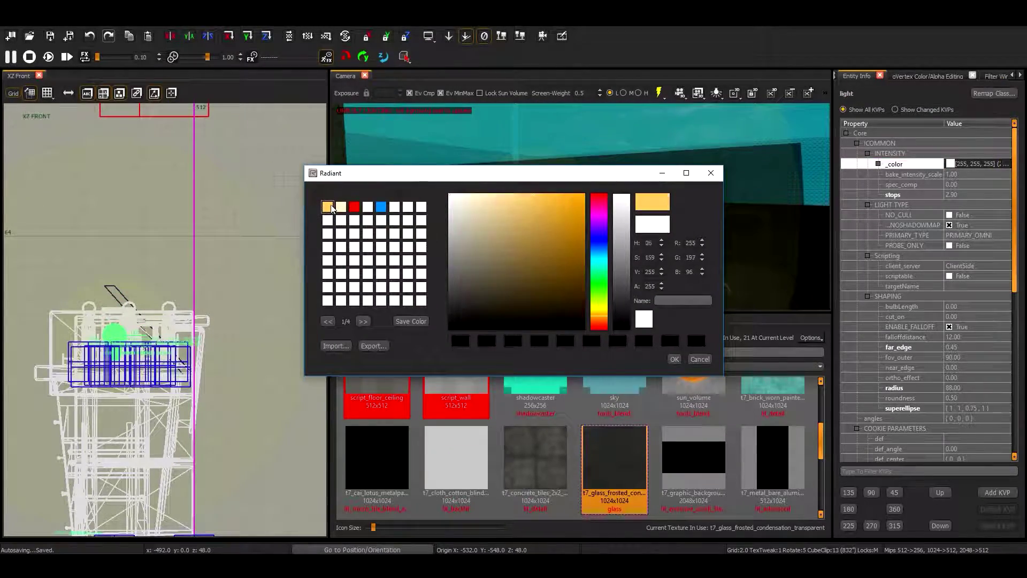
pyautogui.click(675, 364)
# - Duplicate the warm light along the counter so that one sits over each round plate at Z 52
pyautogui.hotkey('ctrl', 'Tab')
pyautogui.moveTo(610, 145); pyautogui.dragTo(642, 171, button='right')
pyautogui.scroll(-2, 199, 299)
pyautogui.scroll(2, 199, 298)
pyautogui.press('space')
pyautogui.moveTo(199, 299); pyautogui.dragTo(210, 440)
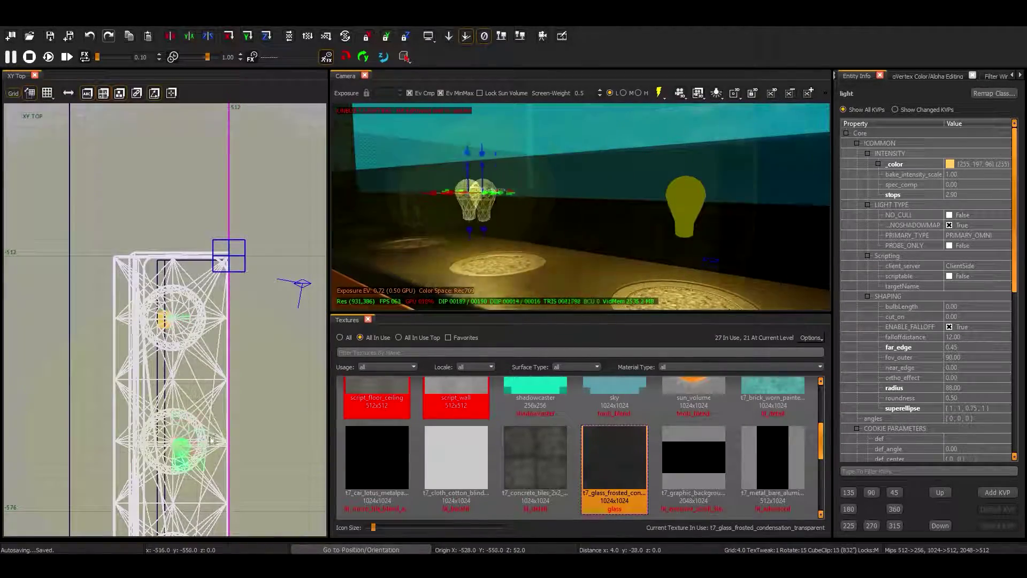
pyautogui.moveTo(209, 297); pyautogui.dragTo(208, 407)
pyautogui.press('space')
pyautogui.moveTo(187, 347); pyautogui.dragTo(198, 437)
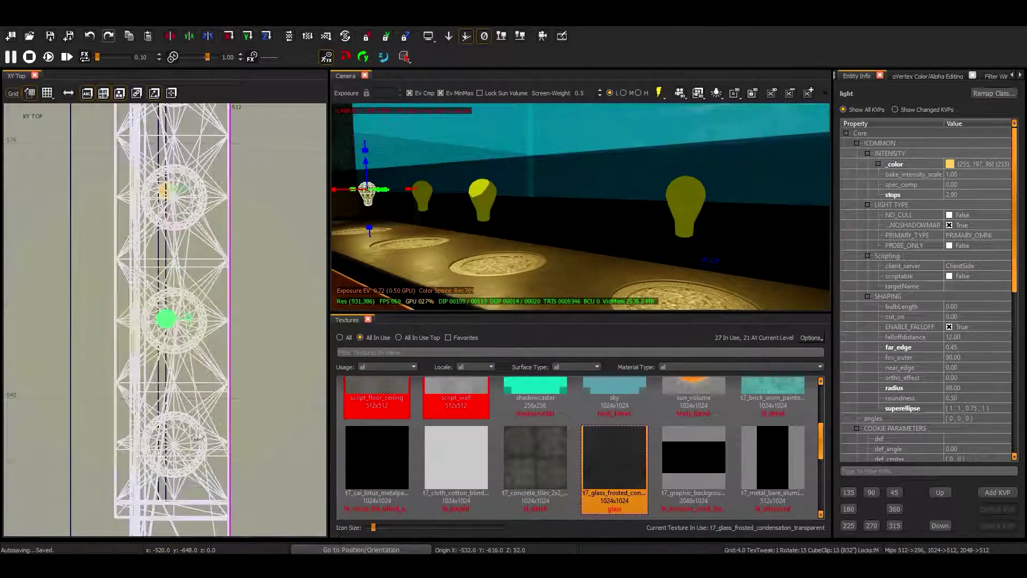
pyautogui.press('Escape')
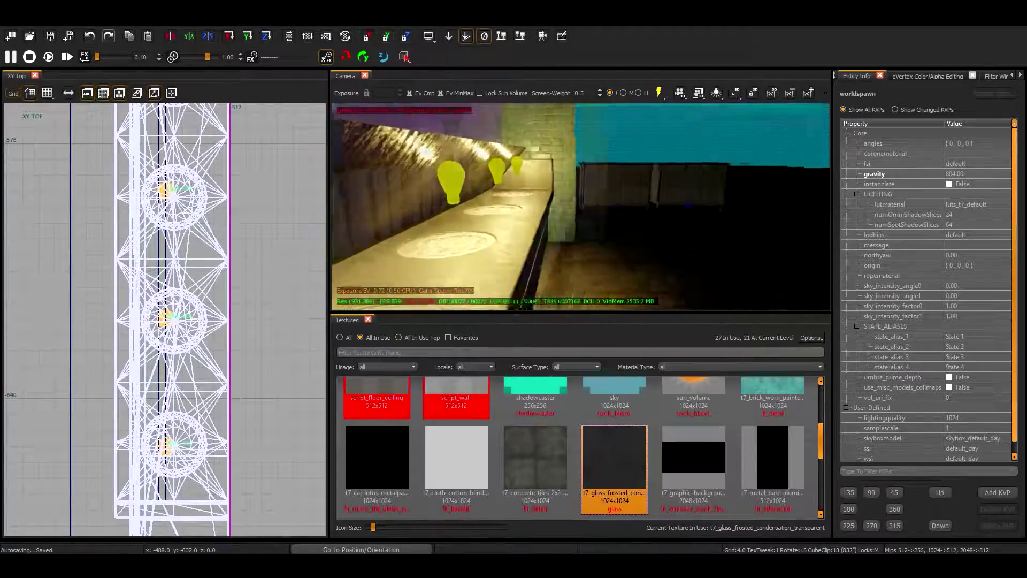
pyautogui.press('Left')
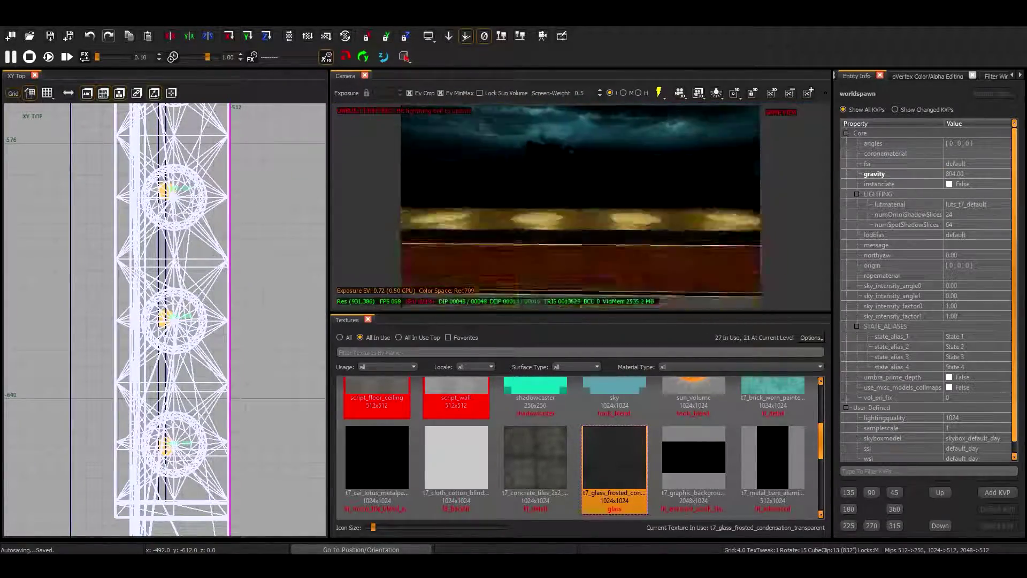
pyautogui.press('Left')
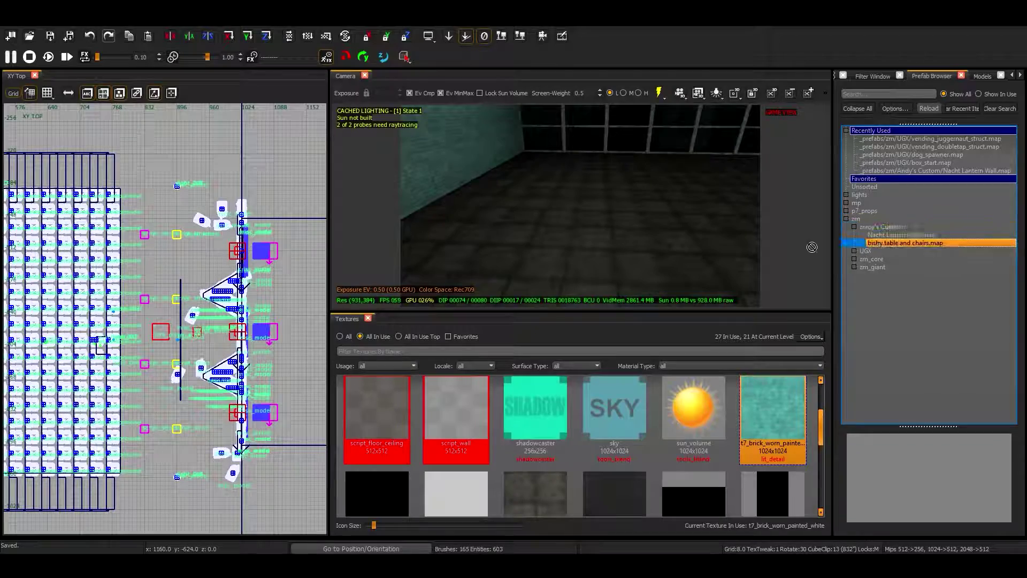
# - Place the bishy table and chairs prefab on the hall floor and repeat it in a column down the room
pyautogui.moveTo(812, 247); pyautogui.dragTo(535, 177)
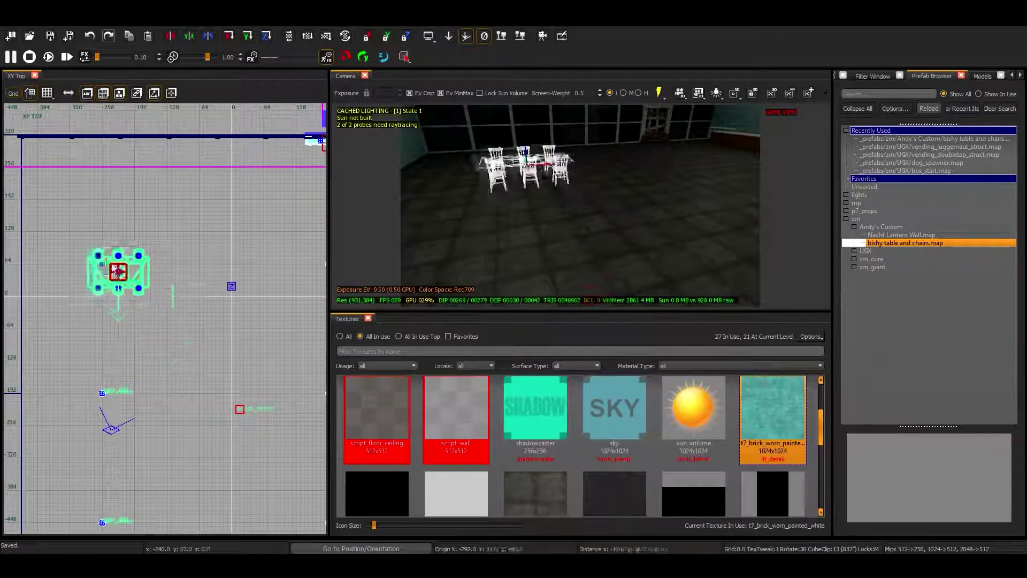
pyautogui.moveTo(170, 269); pyautogui.dragTo(162, 336)
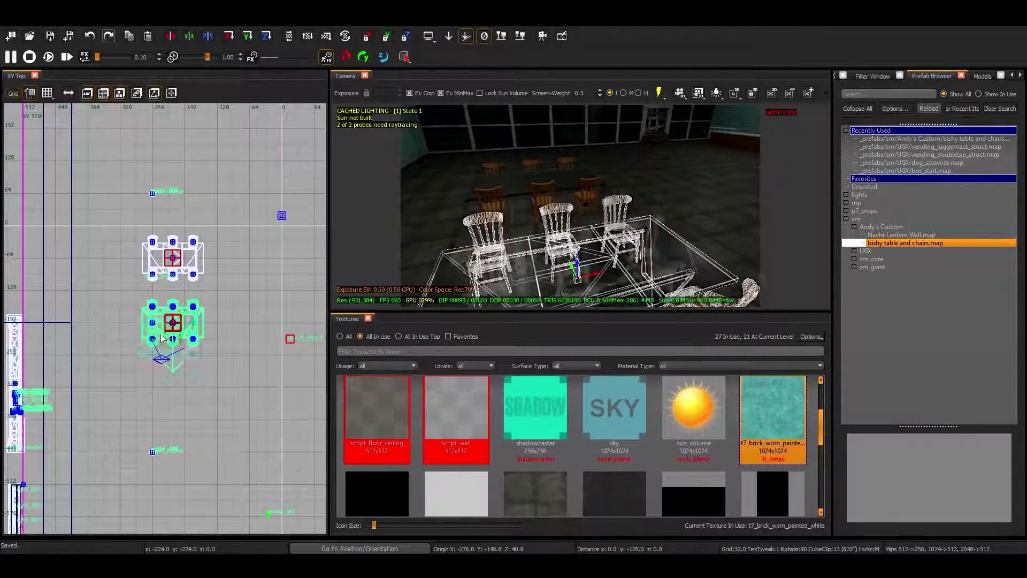
pyautogui.moveTo(156, 404); pyautogui.dragTo(174, 347)
pyautogui.moveTo(169, 420); pyautogui.dragTo(169, 370)
pyautogui.moveTo(170, 487); pyautogui.dragTo(180, 363)
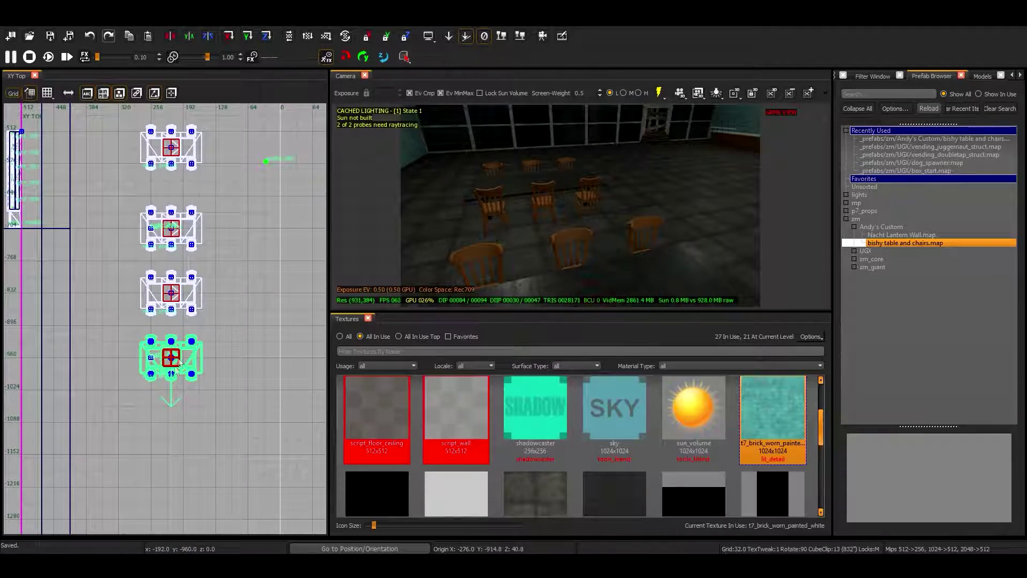
# - Space the table sets evenly down the column towards the far wall and undo the surplus copies at its end
pyautogui.moveTo(181, 419); pyautogui.dragTo(174, 232, button='right')
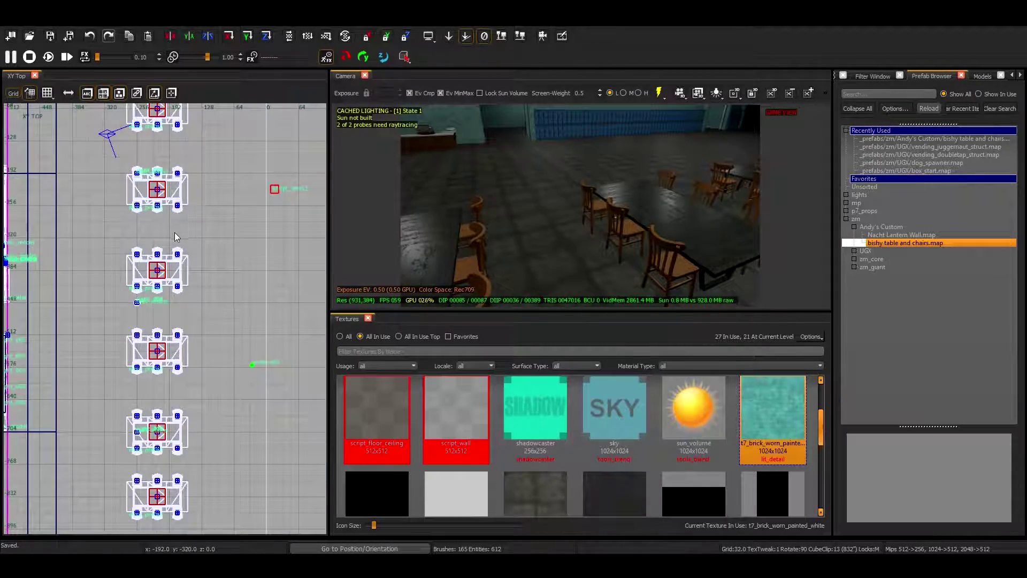
pyautogui.moveTo(180, 337); pyautogui.dragTo(184, 275, button='right')
pyautogui.moveTo(535, 214); pyautogui.dragTo(585, 173, button='right')
pyautogui.moveTo(572, 252); pyautogui.dragTo(513, 230, button='right')
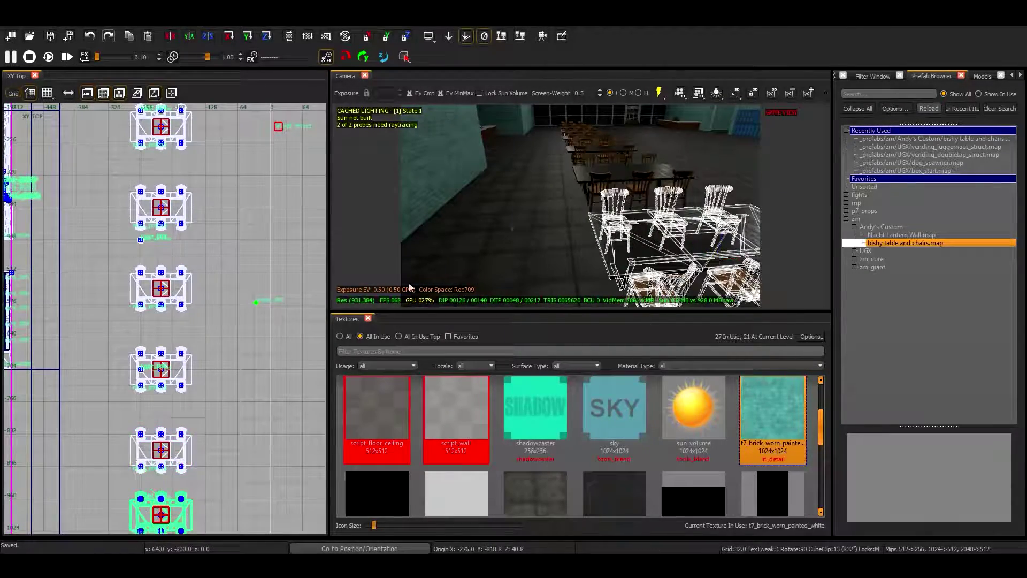
pyautogui.moveTo(236, 506); pyautogui.dragTo(237, 341, button='right')
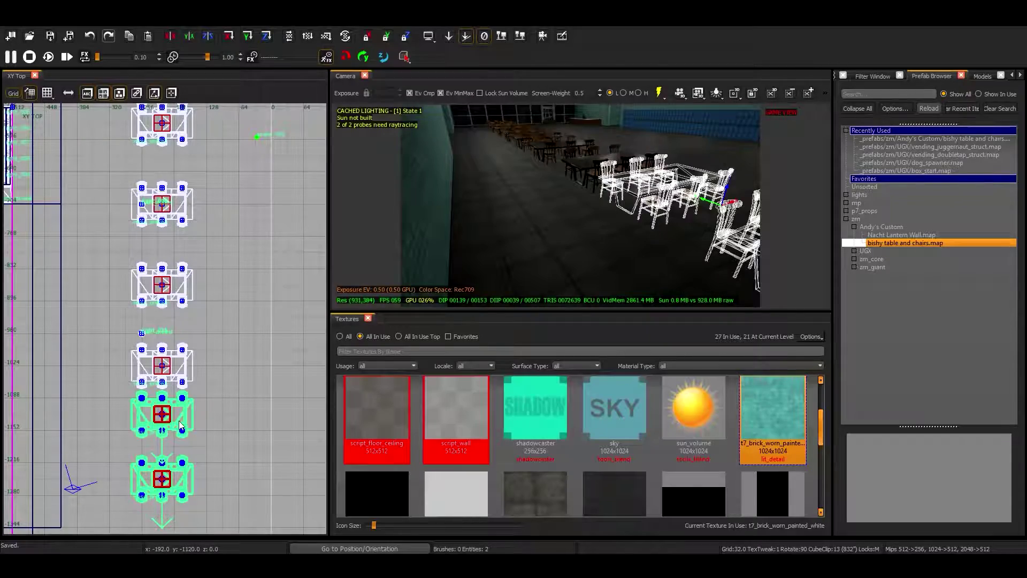
pyautogui.hotkey('ctrl', 'z')
# - Duplicate the table sets into two more parallel columns and add a further row at the counter end
pyautogui.moveTo(506, 236); pyautogui.dragTo(337, 261, button='right')
pyautogui.keyDown('shift'); pyautogui.click(658, 176); pyautogui.keyUp('shift')
pyautogui.moveTo(177, 276); pyautogui.dragTo(207, 205)
pyautogui.moveTo(580, 203)
pyautogui.mouseDown(button='right')
pyautogui.moveTo(567, 193)
pyautogui.moveTo(545, 240)
pyautogui.moveTo(567, 214)
pyautogui.mouseUp(button='right')
pyautogui.press('Escape')
pyautogui.moveTo(250, 209); pyautogui.dragTo(196, 249, button='right')
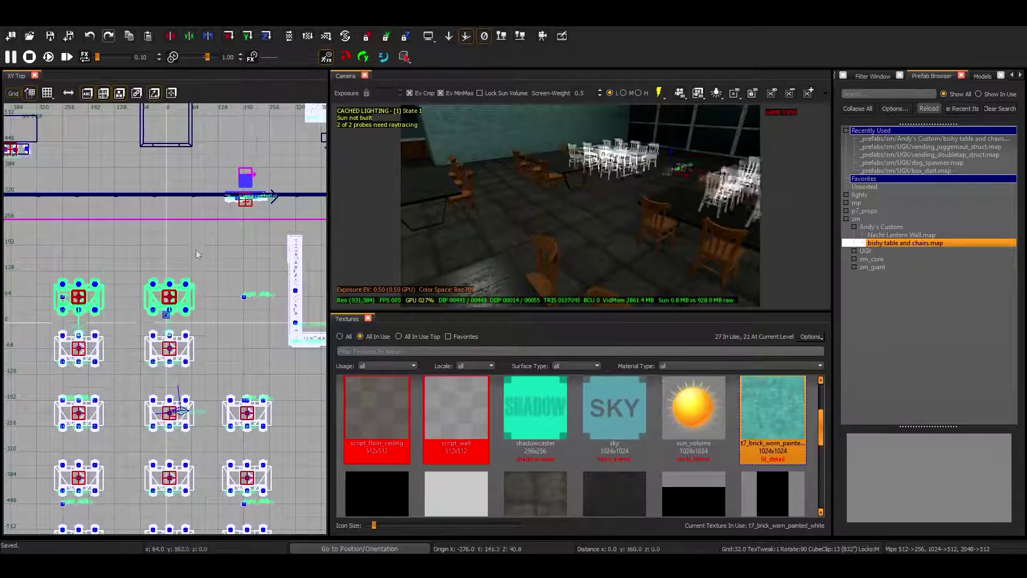
# - Copy a second-row table set into the gap in the third column and rotate the copy 90°
pyautogui.moveTo(588, 204); pyautogui.dragTo(714, 207, button='right')
pyautogui.keyDown('shift'); pyautogui.click(715, 207); pyautogui.keyUp('shift')
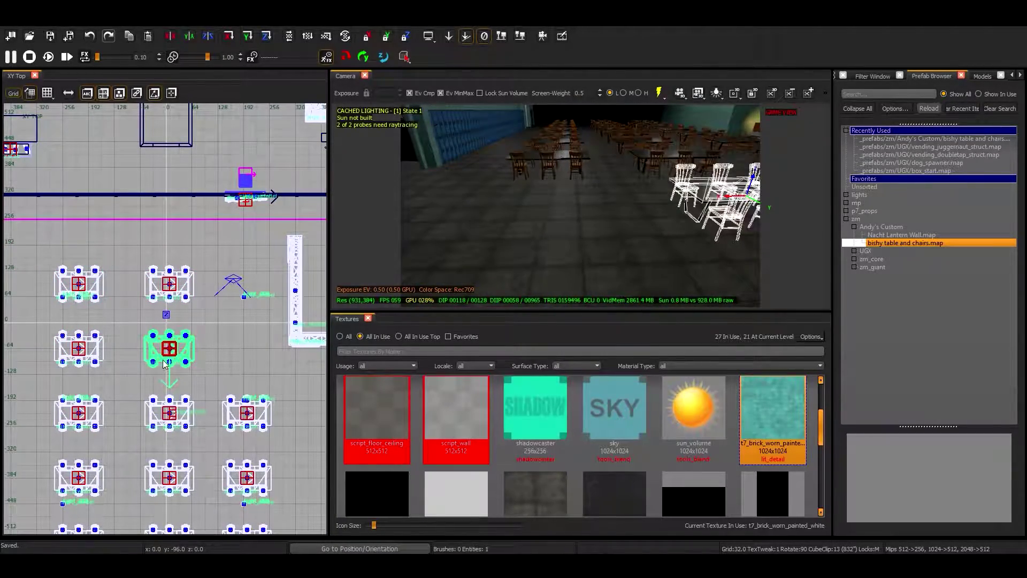
pyautogui.moveTo(165, 363); pyautogui.dragTo(243, 351)
pyautogui.press('Escape')
# - Rearrange the end row of tables into three adjacent sets rotated 90°
pyautogui.moveTo(460, 214); pyautogui.dragTo(494, 209, button='right')
pyautogui.moveTo(574, 206); pyautogui.dragTo(527, 180, button='right')
pyautogui.keyDown('shift'); pyautogui.click(526, 179); pyautogui.keyUp('shift')
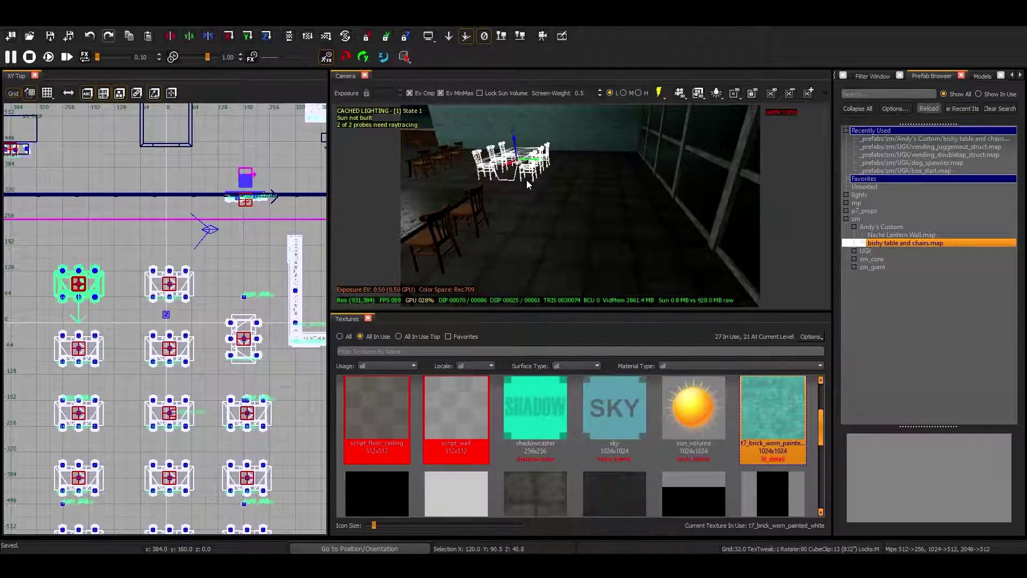
pyautogui.moveTo(169, 279); pyautogui.dragTo(75, 280)
pyautogui.moveTo(75, 281); pyautogui.dragTo(174, 279, button='right')
pyautogui.press('Escape')
# - Replace the second row's table sets with three sets rotated 90° and aligned with the end row
pyautogui.moveTo(535, 184); pyautogui.dragTo(583, 182, button='right')
pyautogui.press('Delete')
pyautogui.moveTo(601, 216); pyautogui.dragTo(606, 213, button='right')
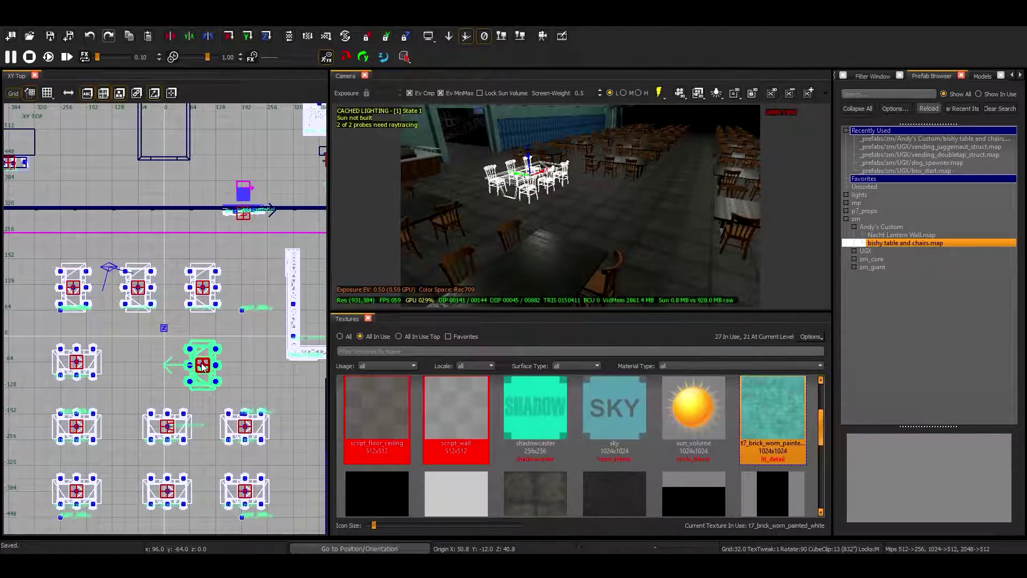
pyautogui.press('Escape')
pyautogui.moveTo(578, 219)
pyautogui.mouseDown(button='right')
pyautogui.moveTo(459, 222)
pyautogui.moveTo(509, 212)
pyautogui.moveTo(470, 215)
pyautogui.mouseUp(button='right')
pyautogui.press('Escape')
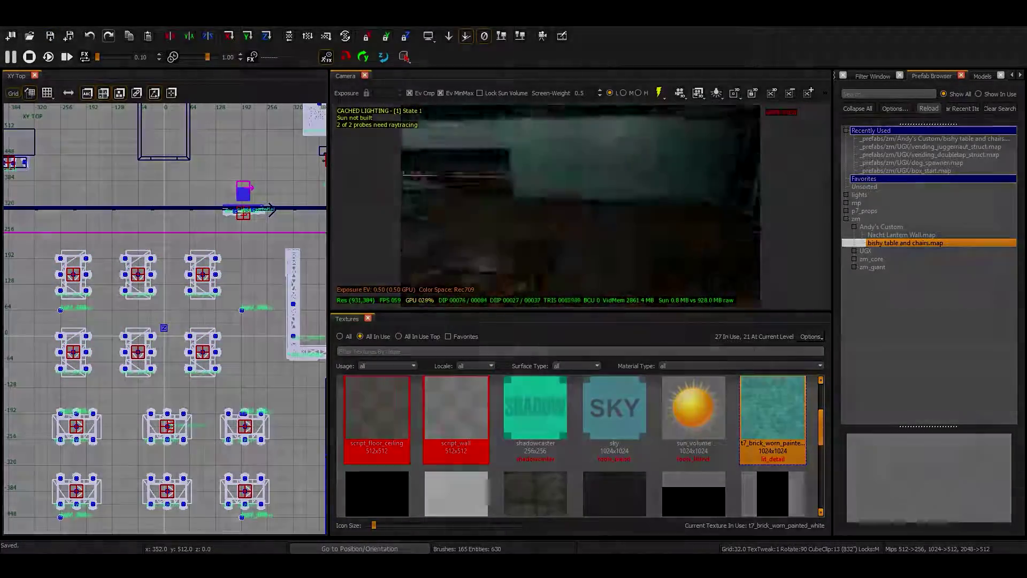